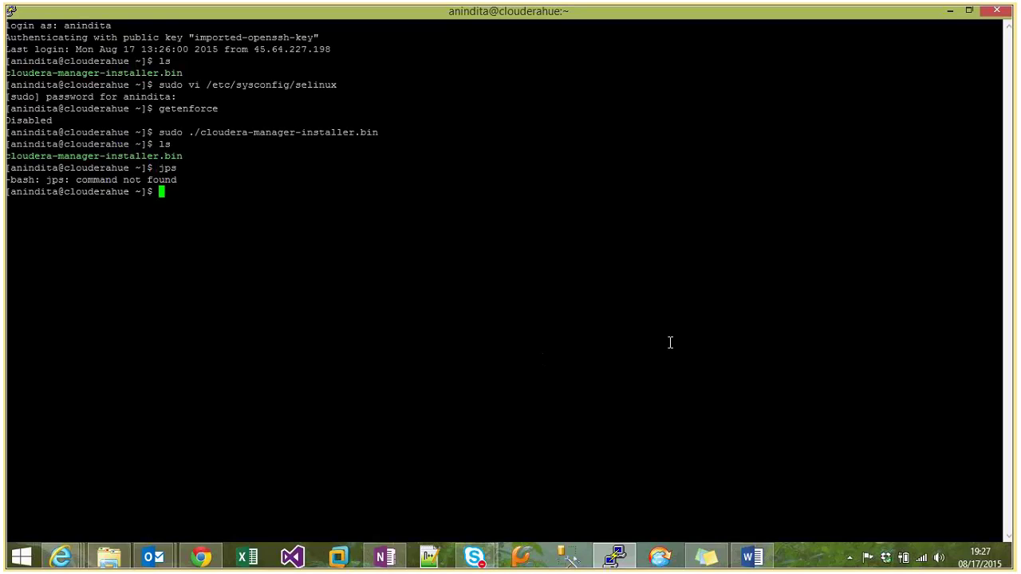
Clear the PuTTY screen, list the home folder, and minimize the terminal.
text(clear)
key(Return)
text(ls)
key(Return)
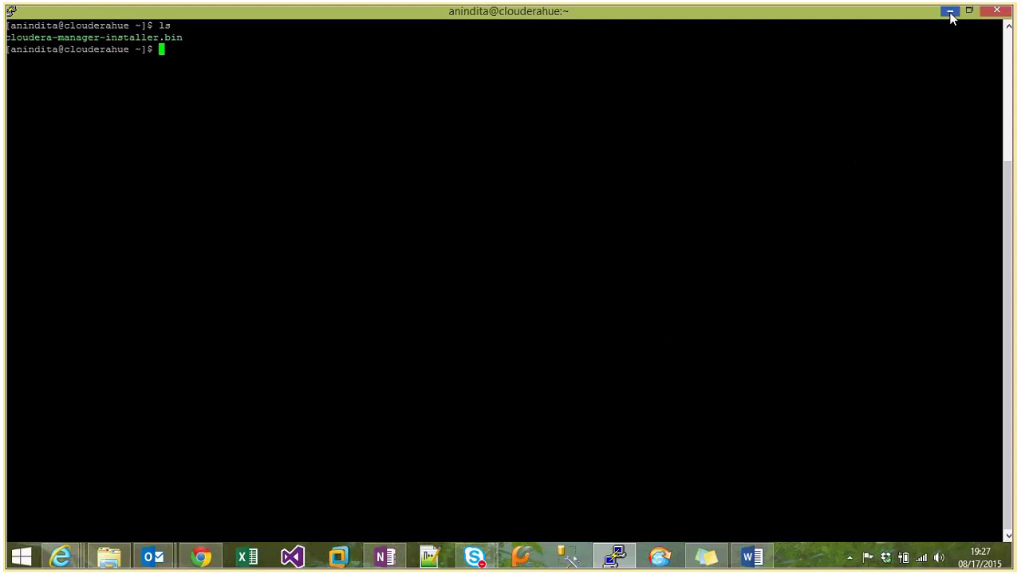
click(949, 10)
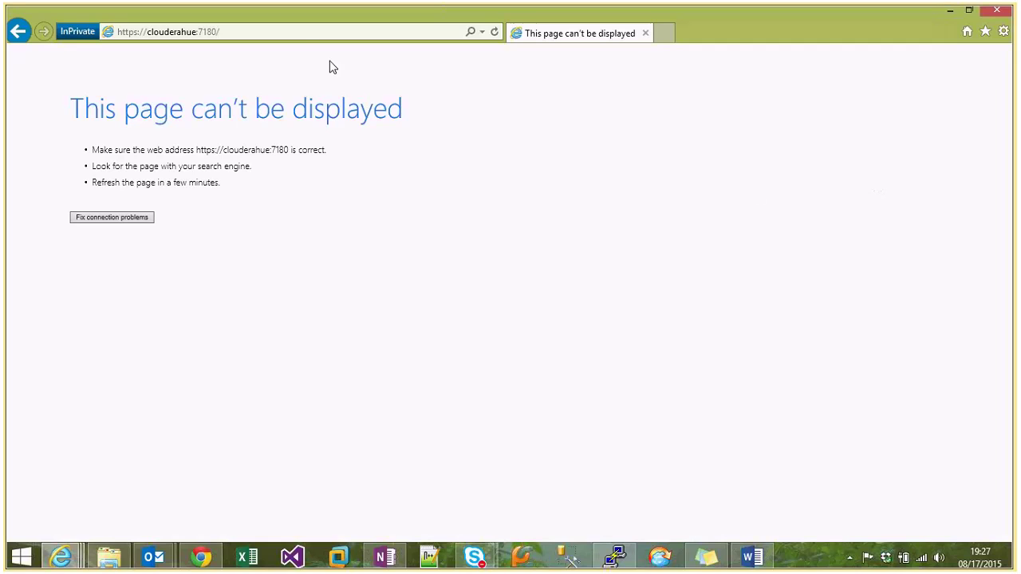
Retry the clouderahue:7180 address over plain http instead of https.
click(140, 34)
click(137, 34)
key(BackSpace)
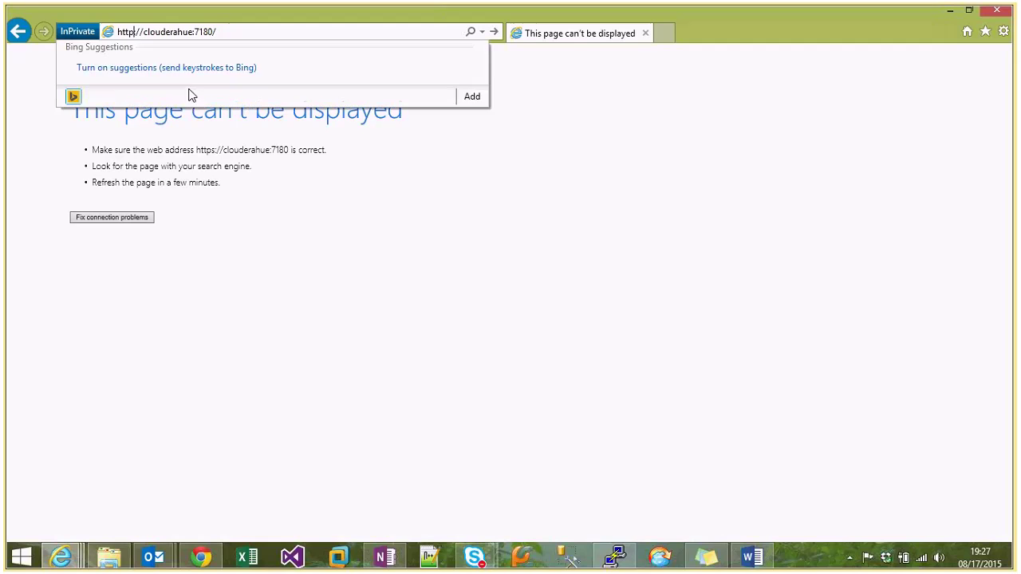
key(Return)
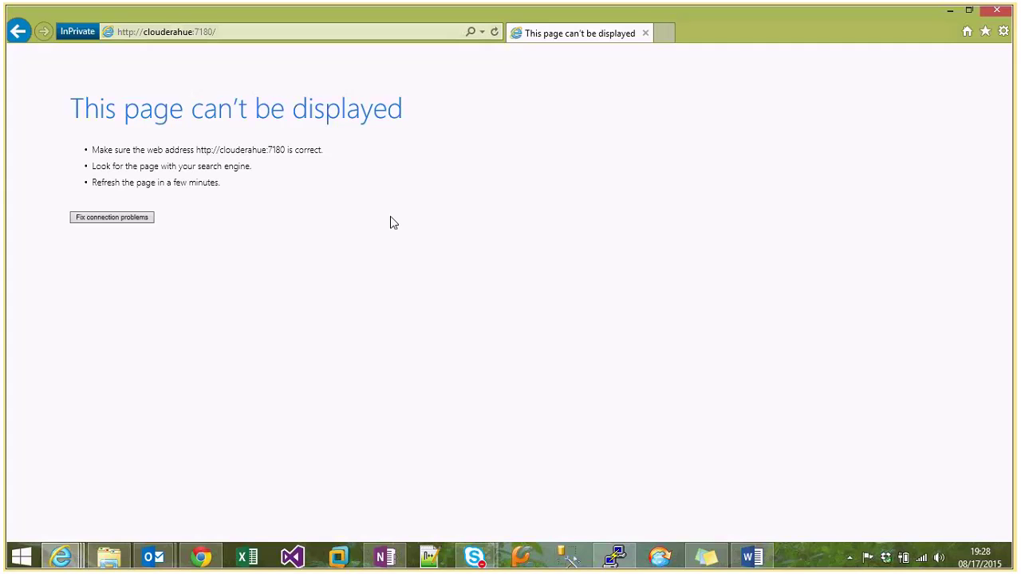
Switch to the Azure portal window showing the virtual machines list.
click(232, 33)
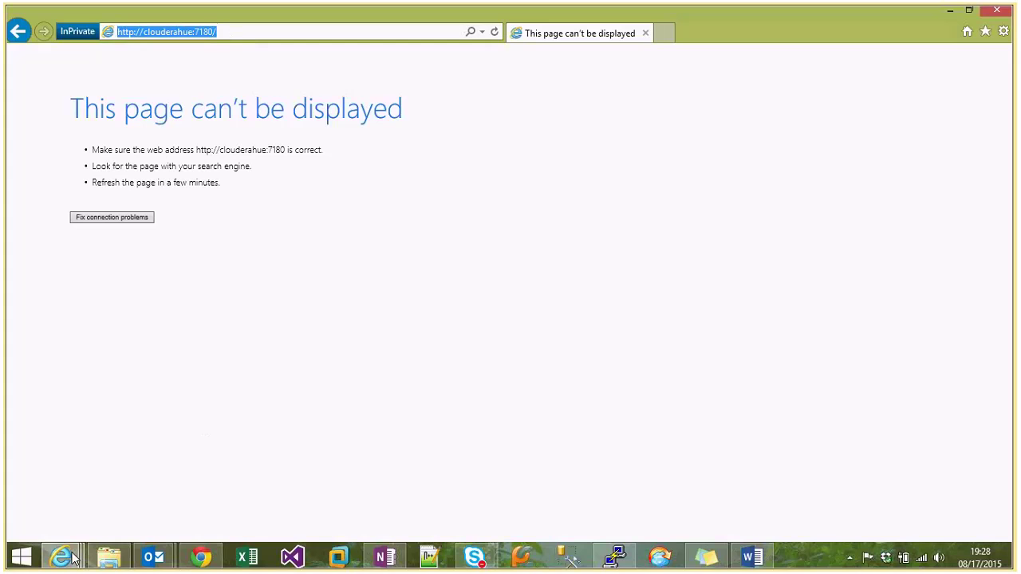
click(60, 557)
click(137, 523)
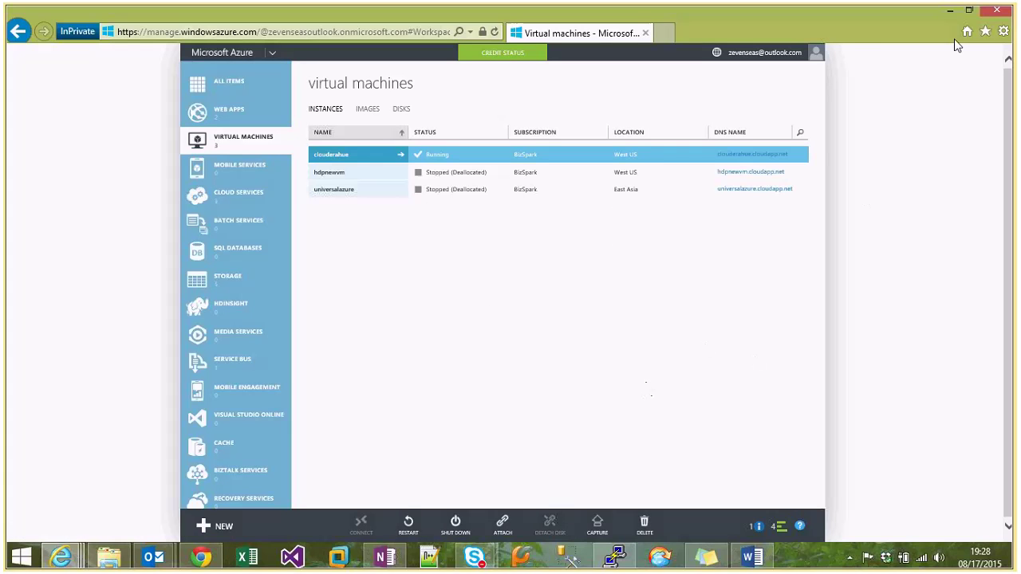
Reload the failed Cloudera Manager page, then close its window.
click(949, 14)
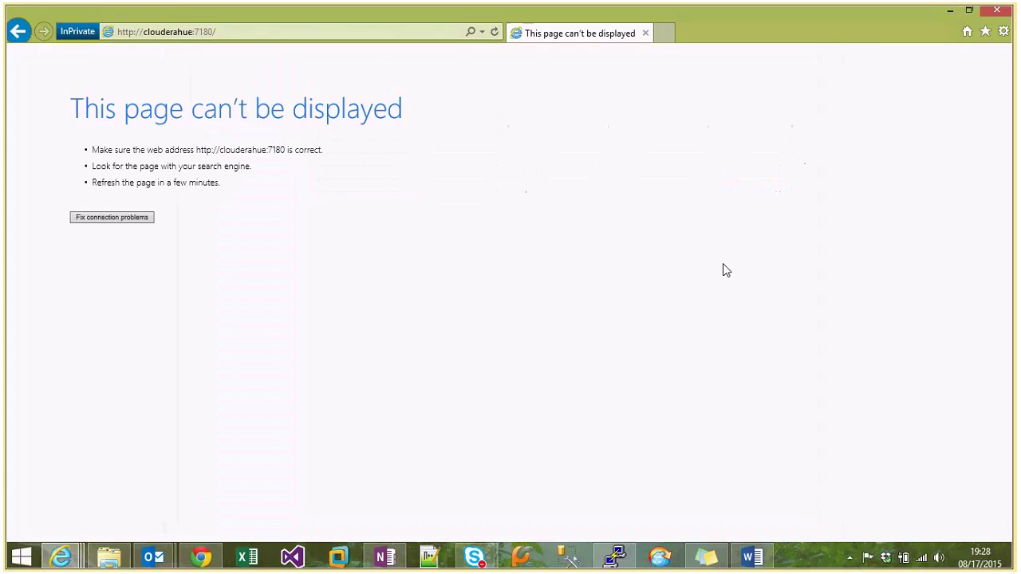
click(495, 34)
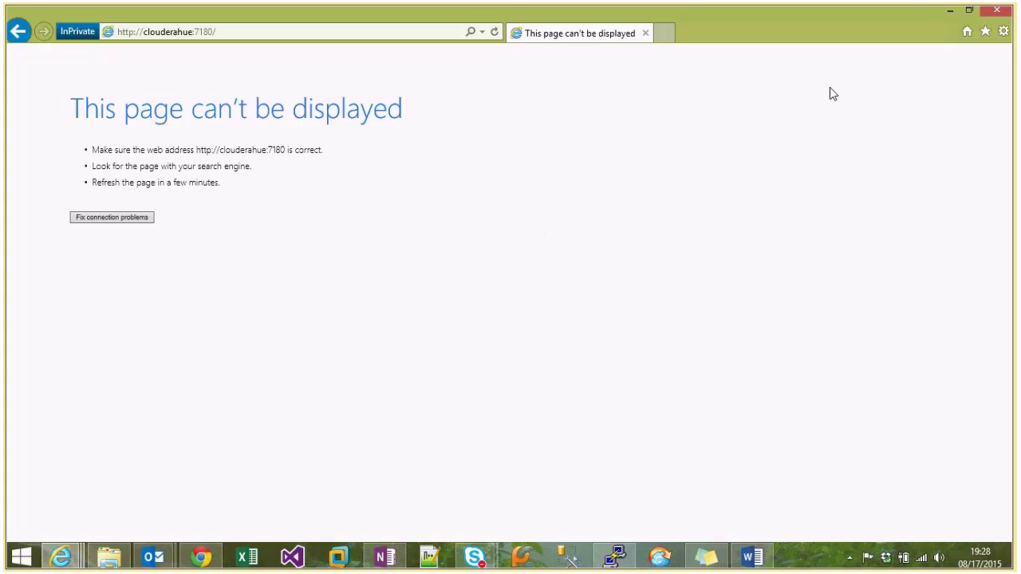
click(995, 12)
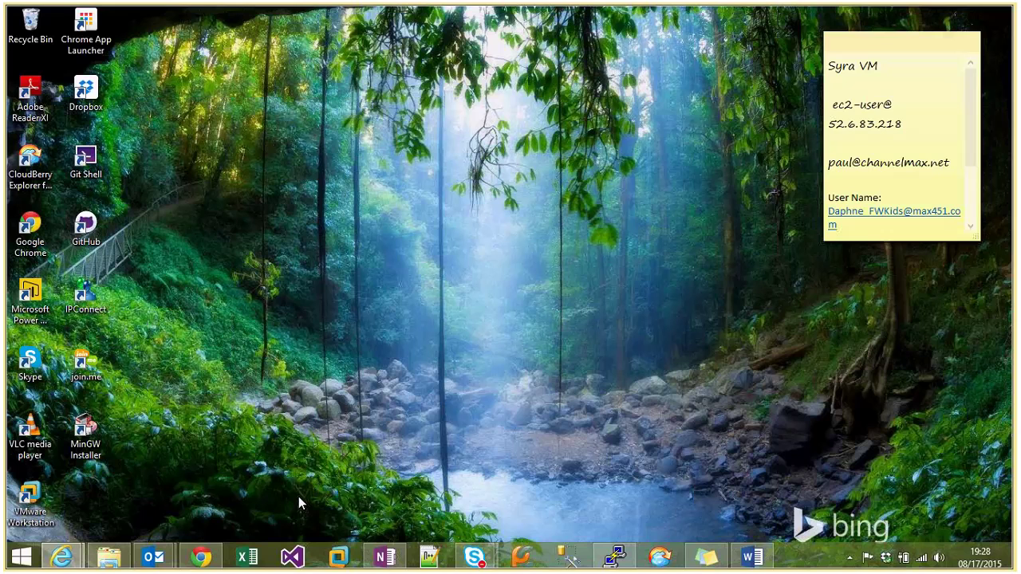
Restart the clouderahue virtual machine from the Azure portal and confirm.
mouse_move(61, 556)
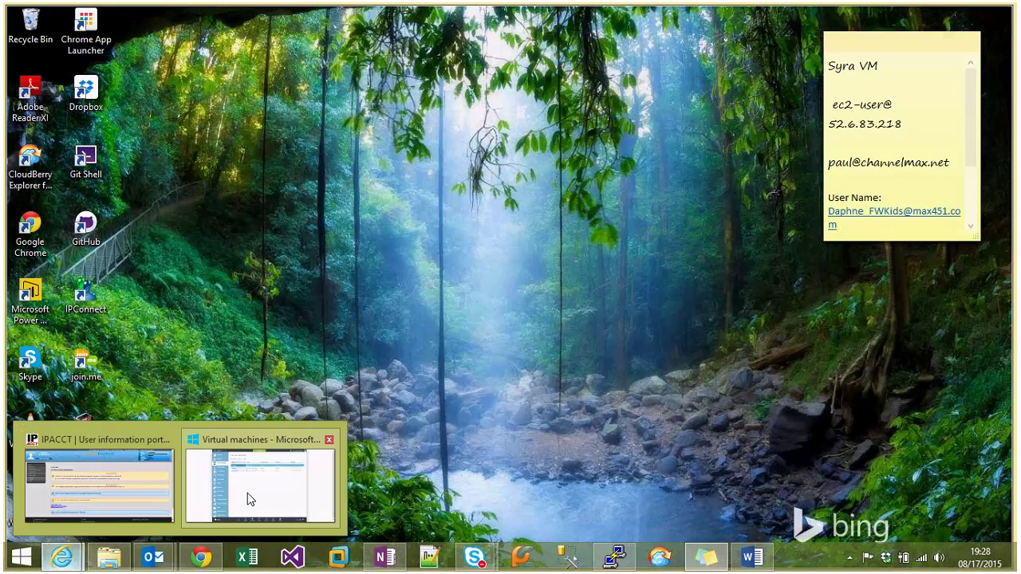
click(248, 490)
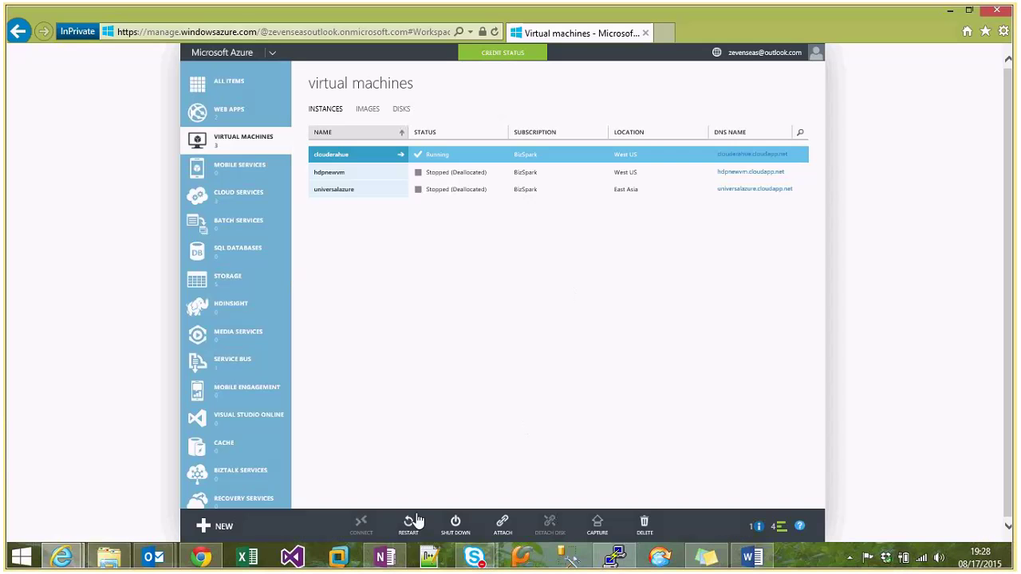
click(408, 523)
click(756, 492)
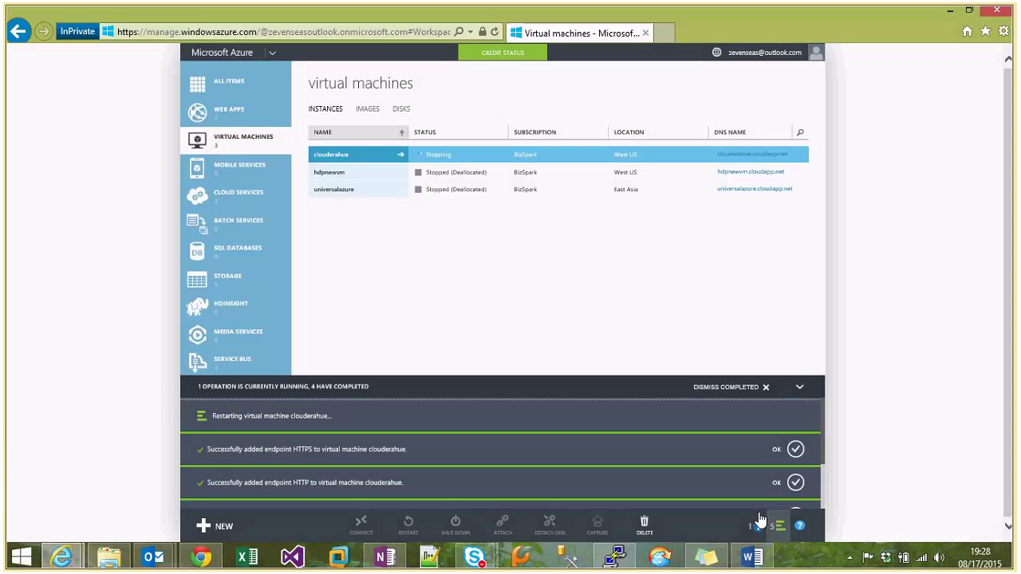
Review and close the restart notification details, then switch to the Lync conversation.
click(758, 527)
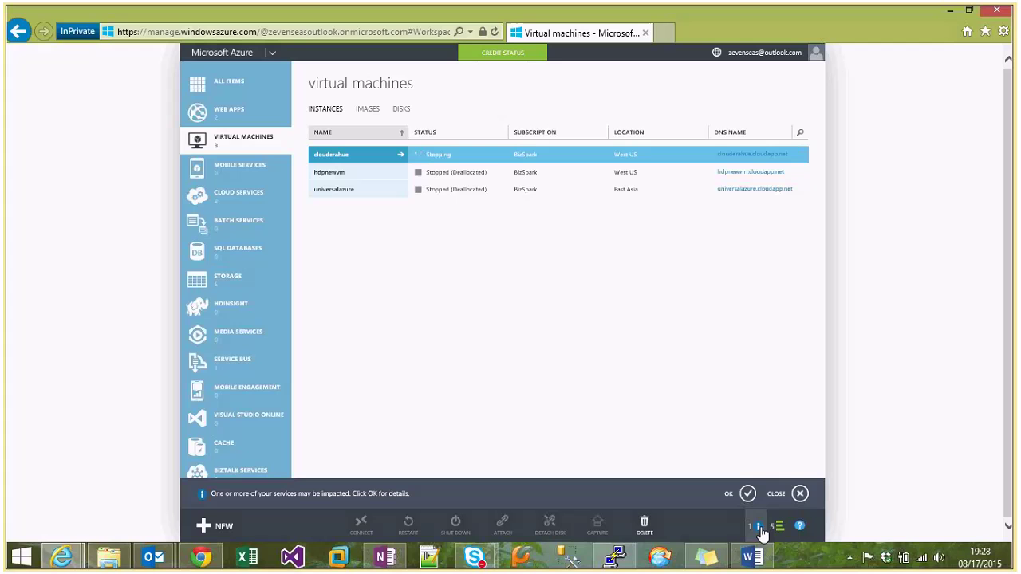
click(749, 494)
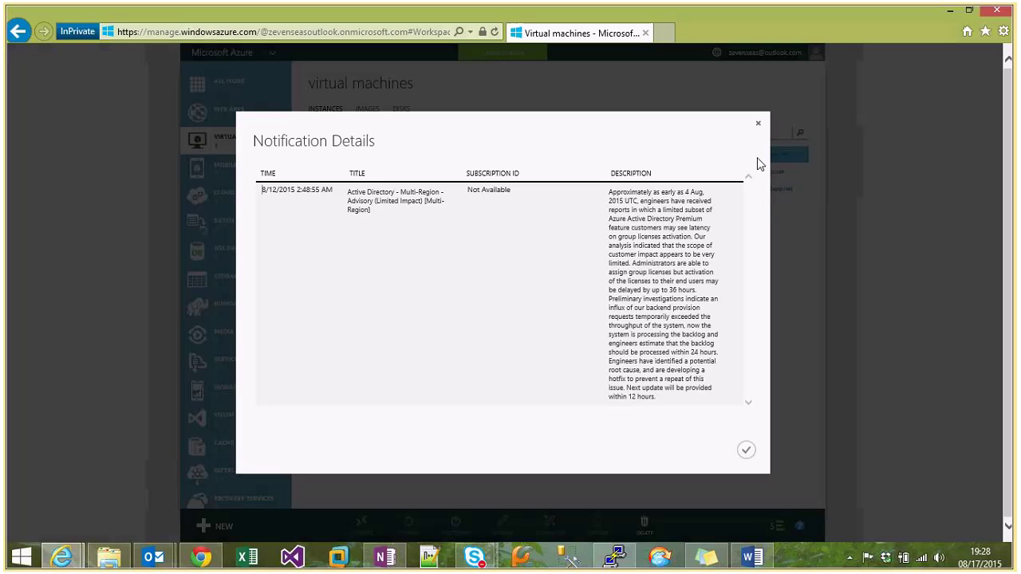
click(758, 124)
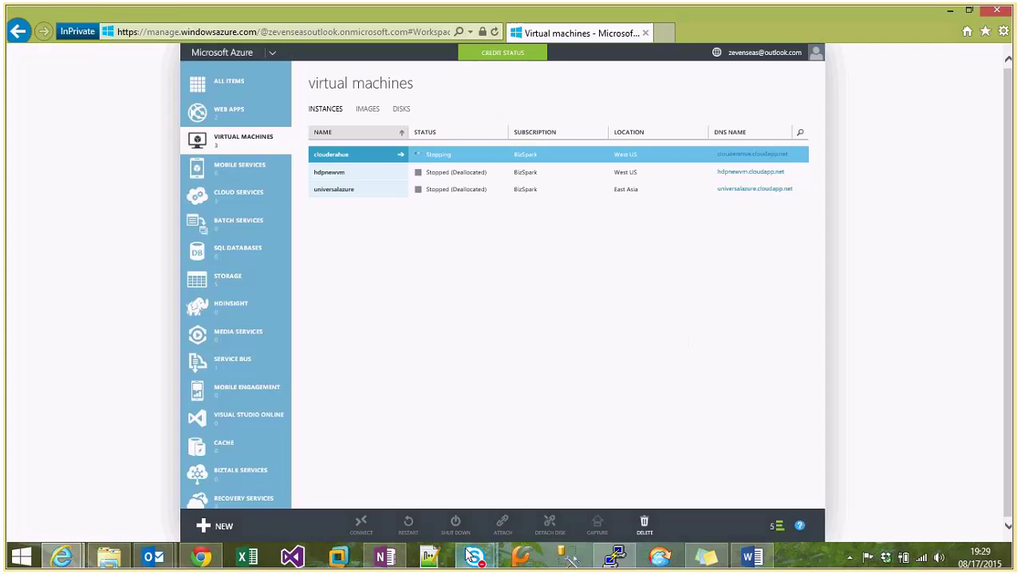
mouse_move(475, 556)
click(484, 503)
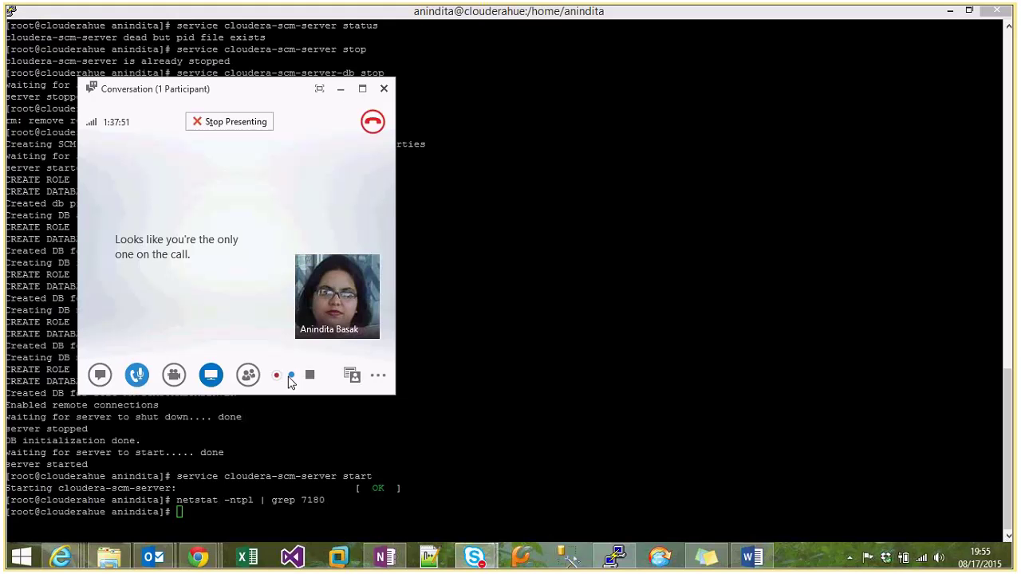
Bring the PuTTY terminal showing the restarted Cloudera SCM server to the front.
click(513, 337)
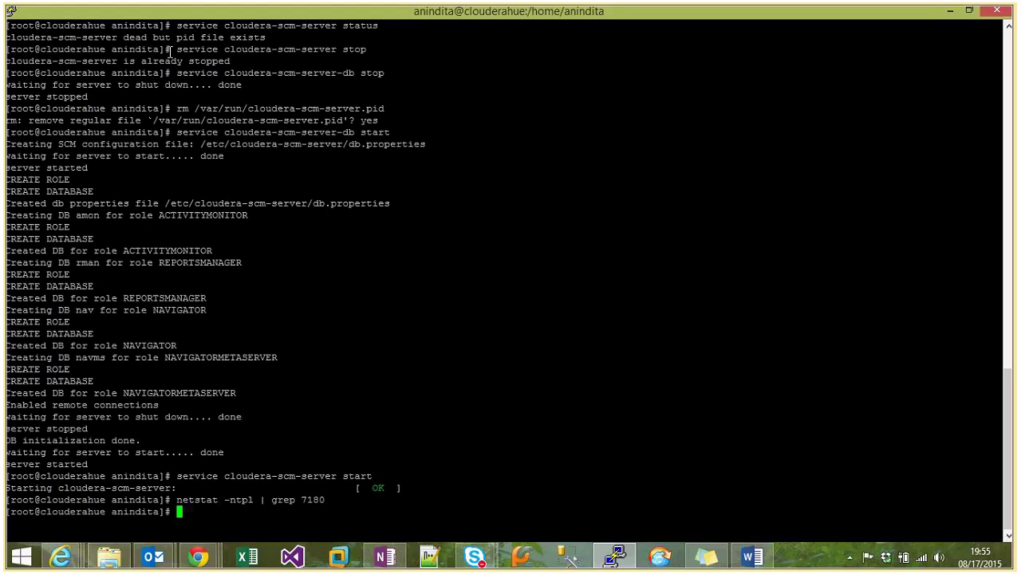
Highlight the recovery commands: server and database stop, pid file removal, database and server start.
drag(5, 38, 267, 37)
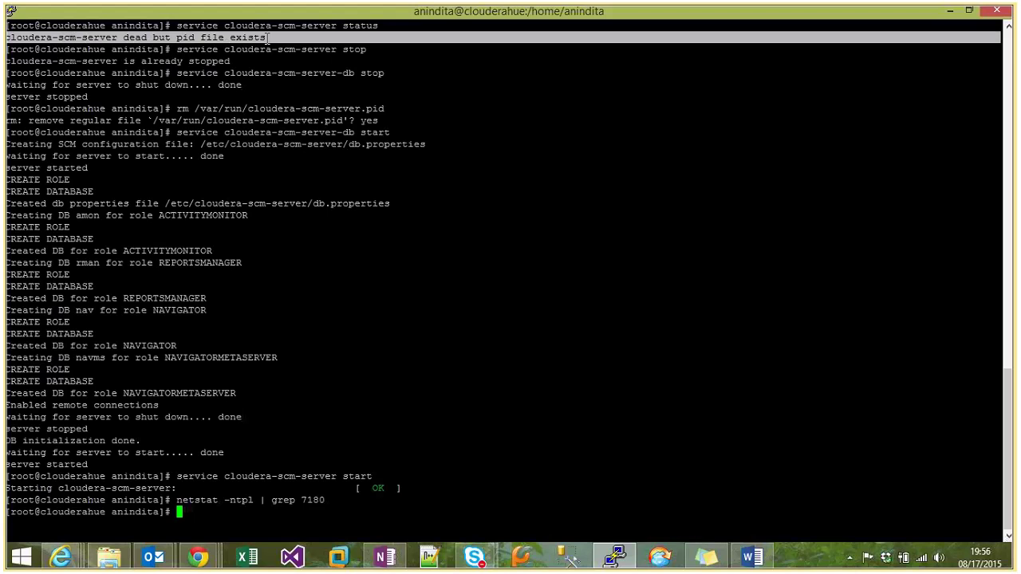
drag(177, 49, 386, 51)
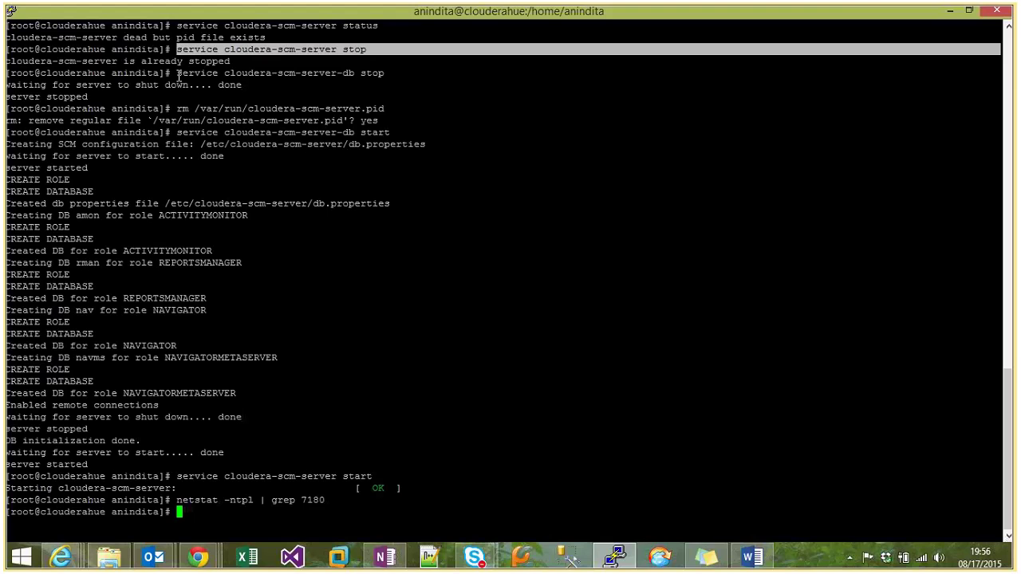
drag(179, 74, 394, 70)
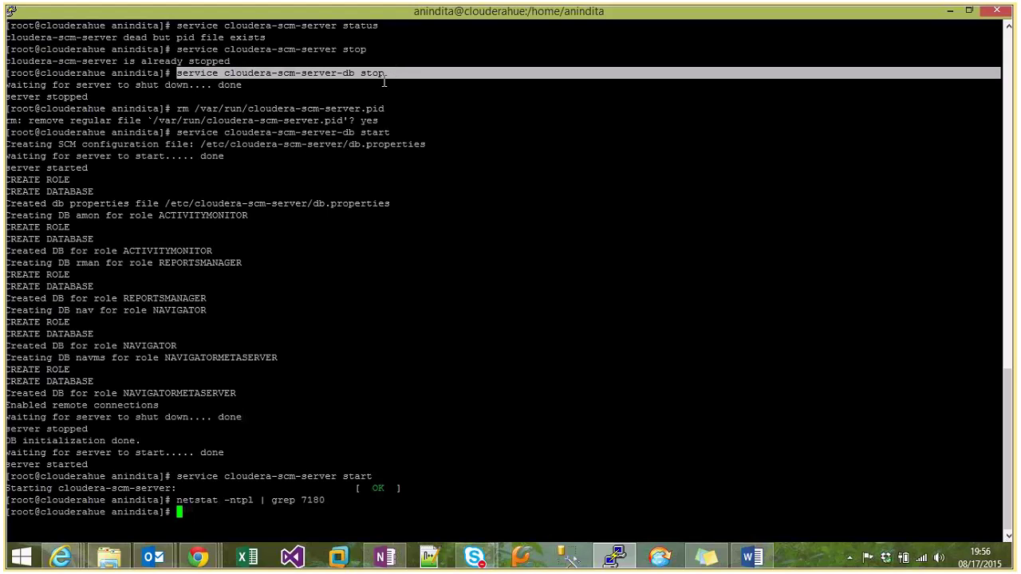
drag(176, 108, 397, 108)
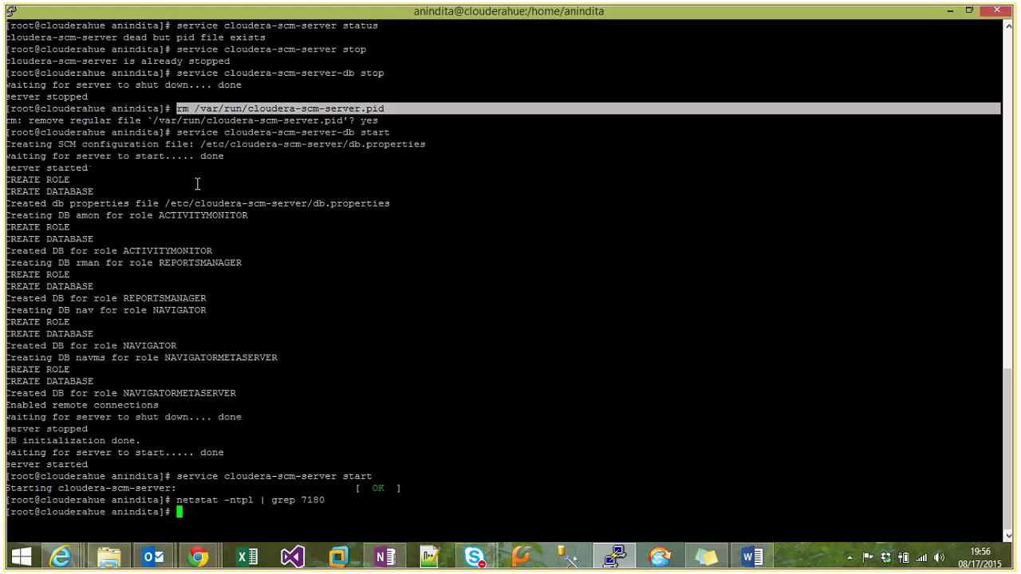
drag(177, 133, 426, 136)
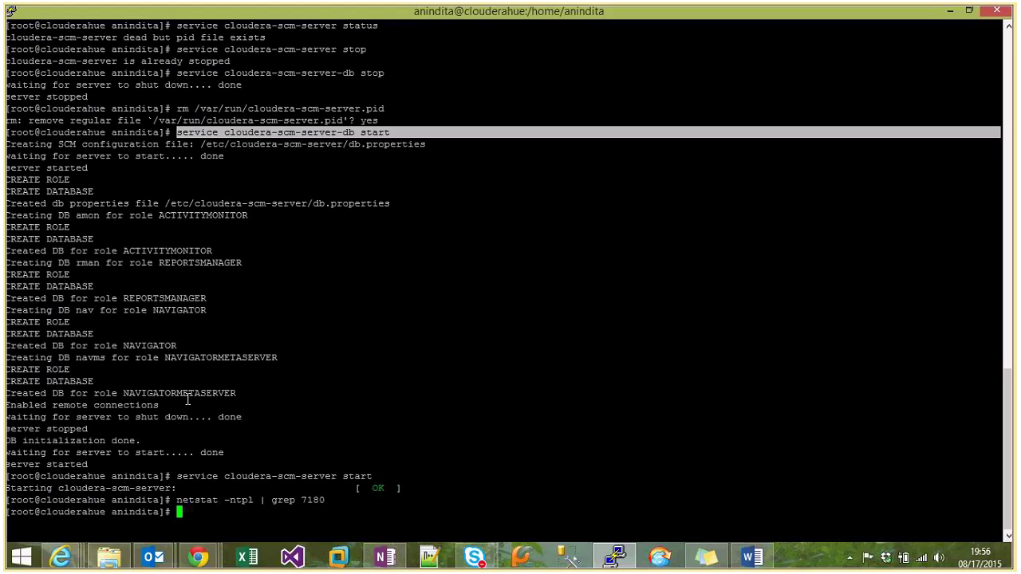
drag(172, 476, 375, 476)
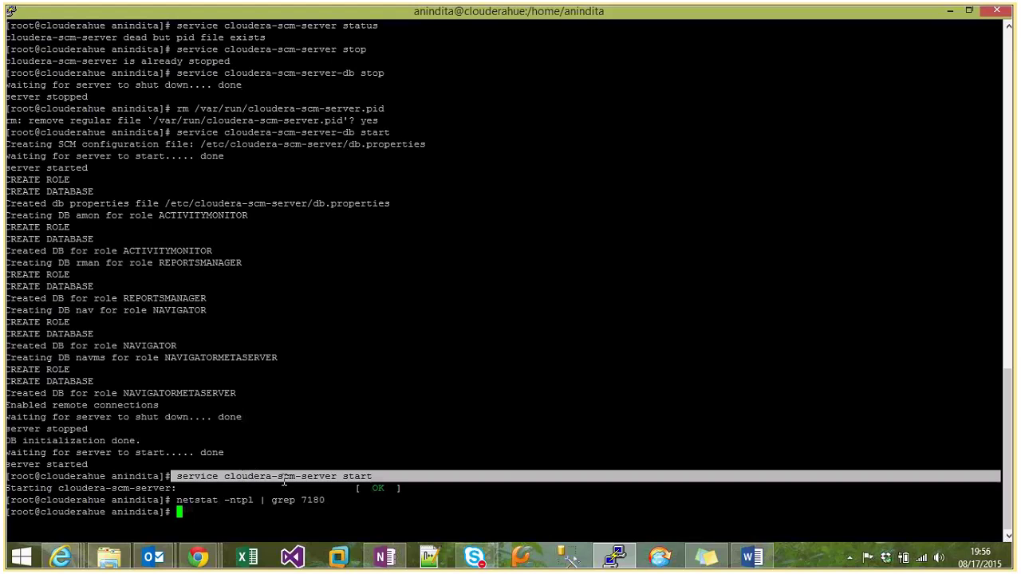
click(343, 512)
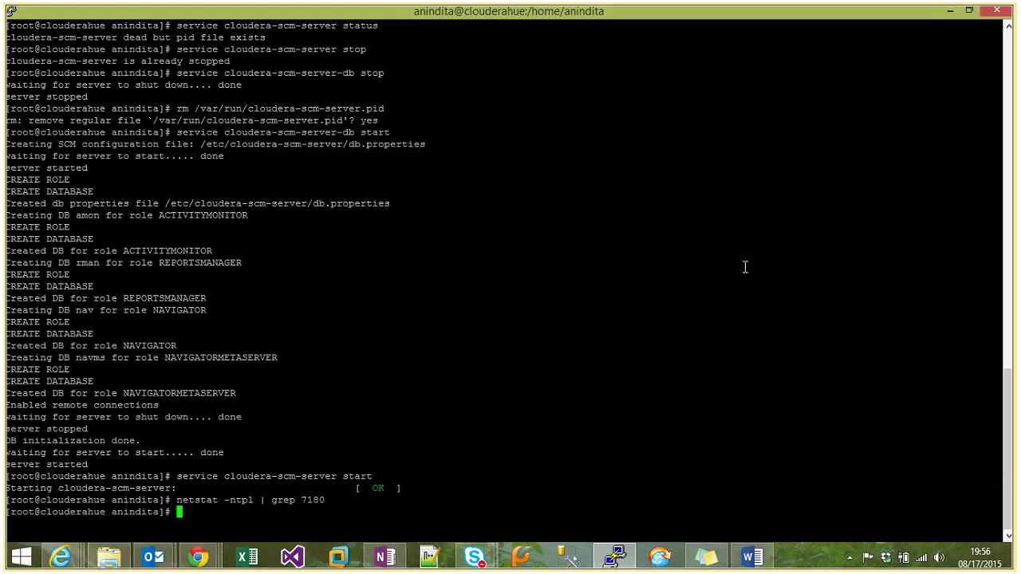
Sign in to Cloudera Manager with the admin account.
click(948, 18)
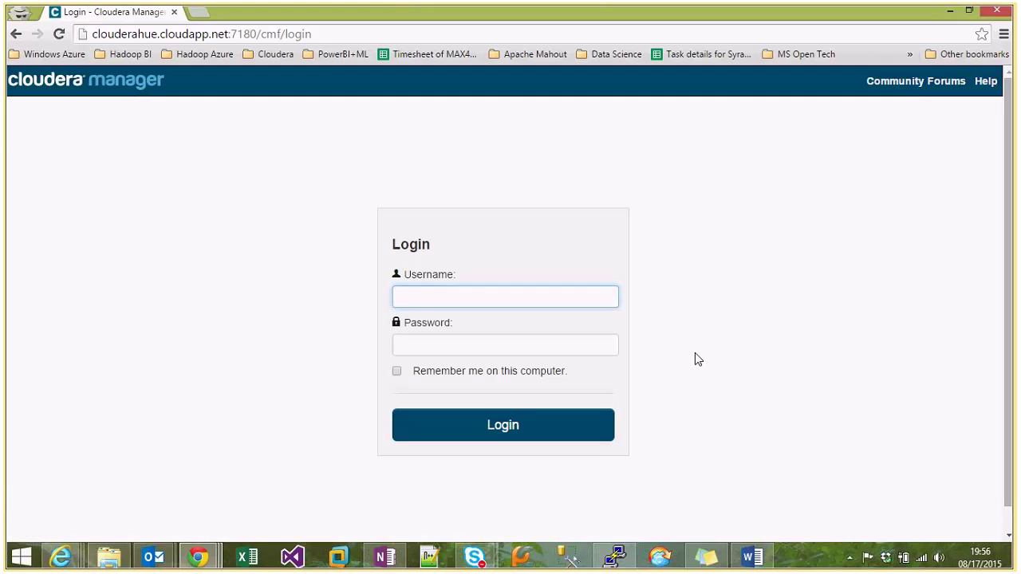
text(admin)
key(Tab)
text(admin)
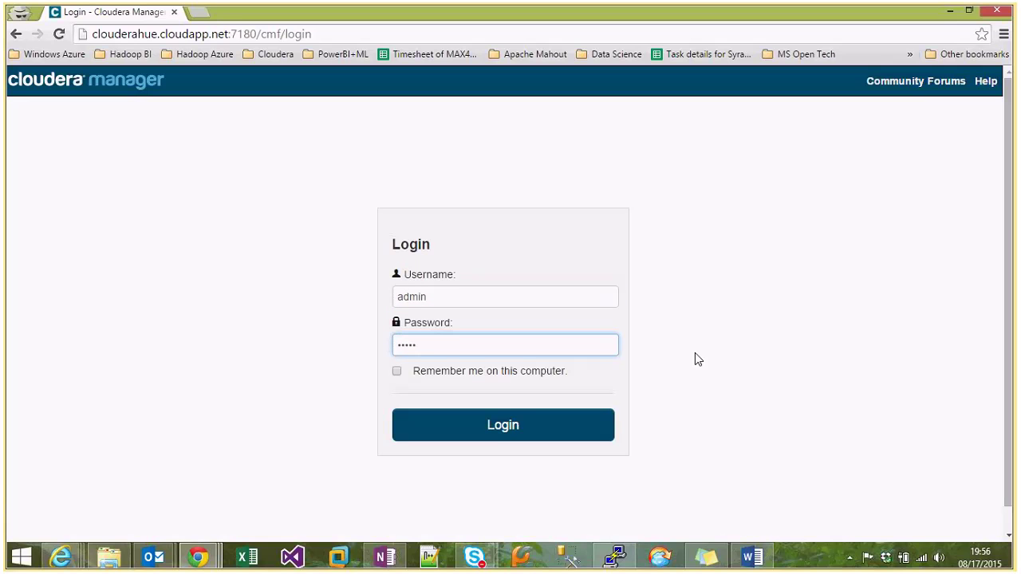
click(518, 428)
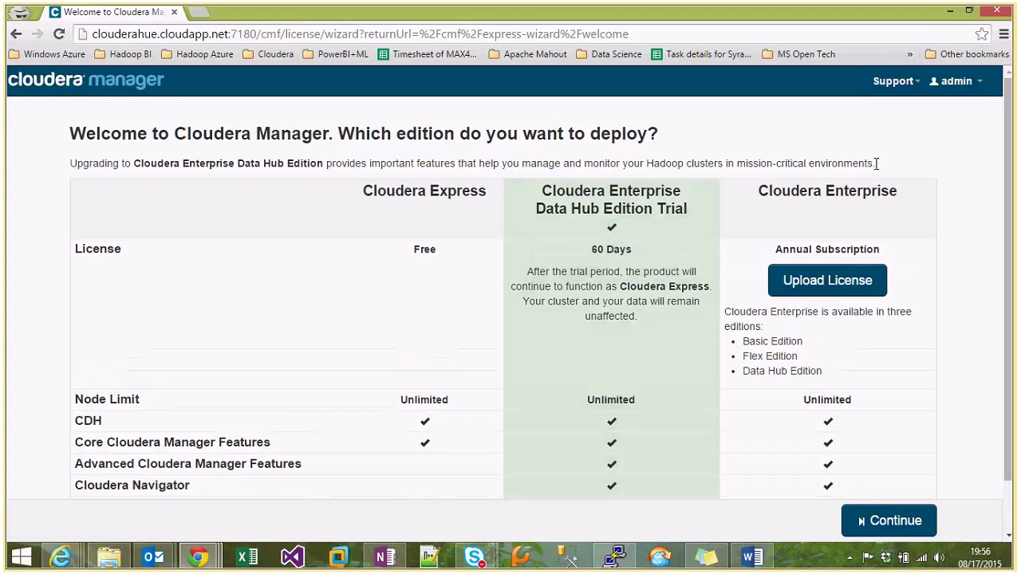
Zoom Chrome to 90% and continue with the Cloudera Express edition.
scroll(1009, 175, down, 1)
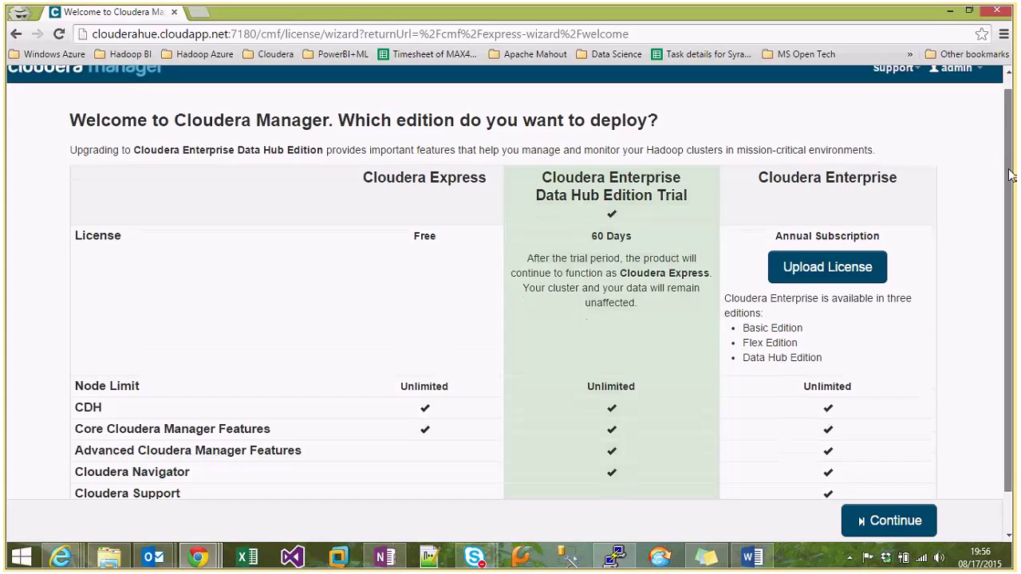
drag(1009, 174, 1010, 183)
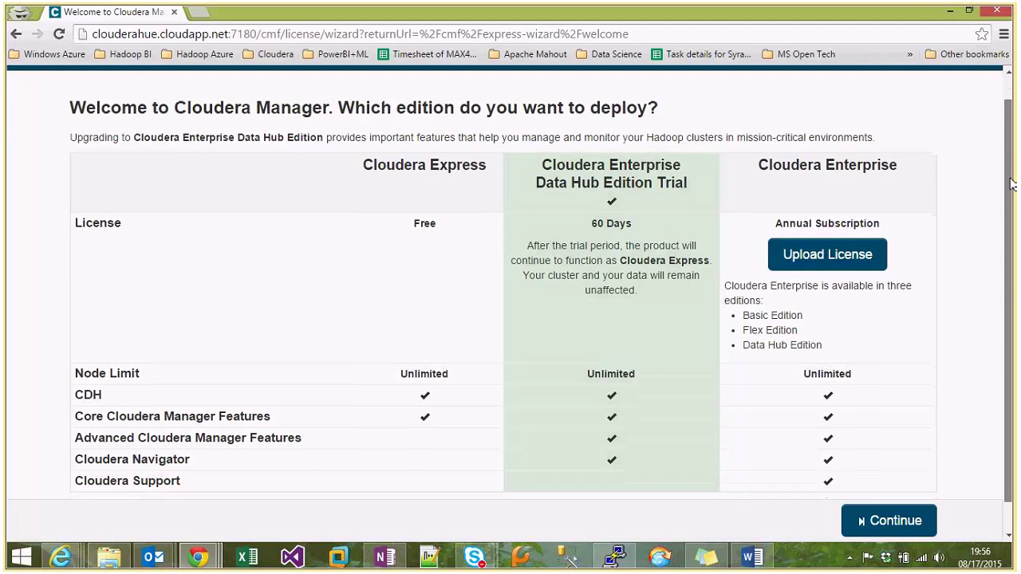
click(1003, 33)
click(906, 172)
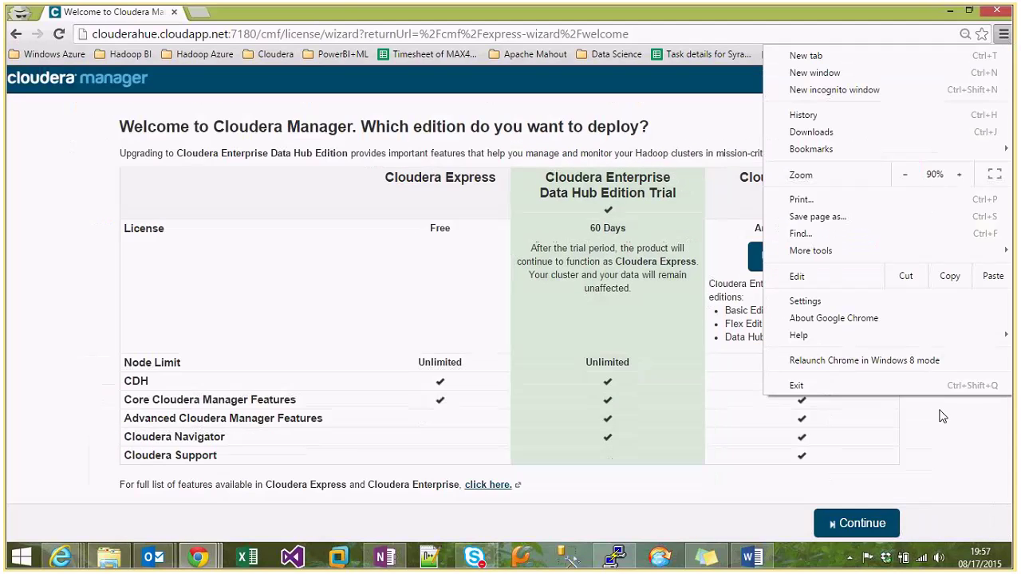
click(942, 435)
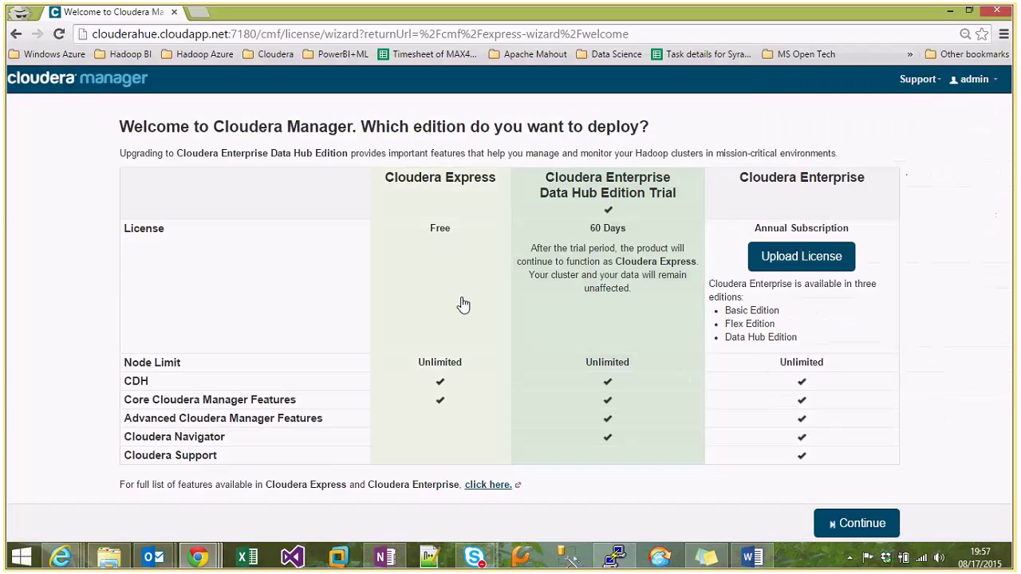
click(464, 304)
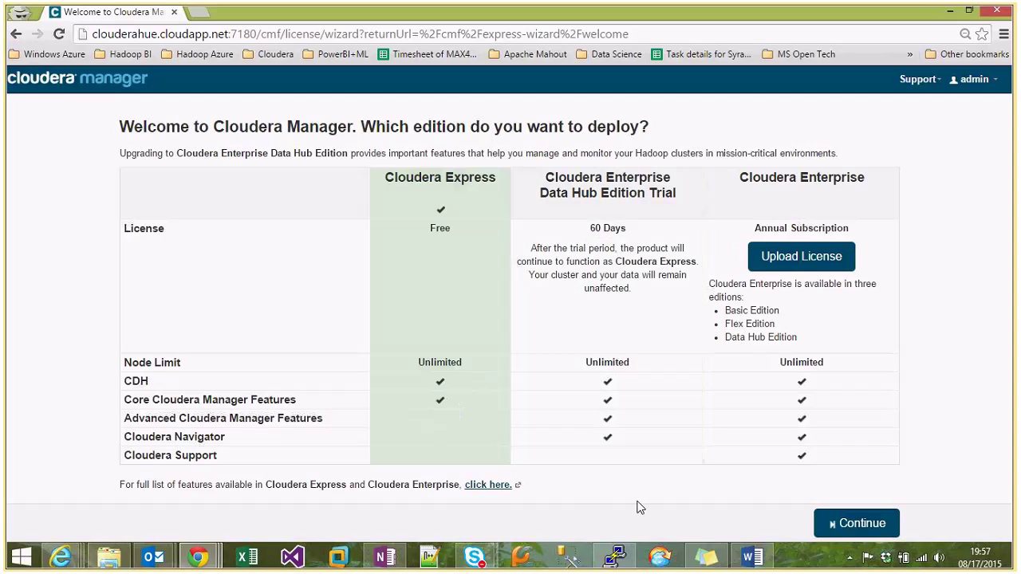
click(852, 525)
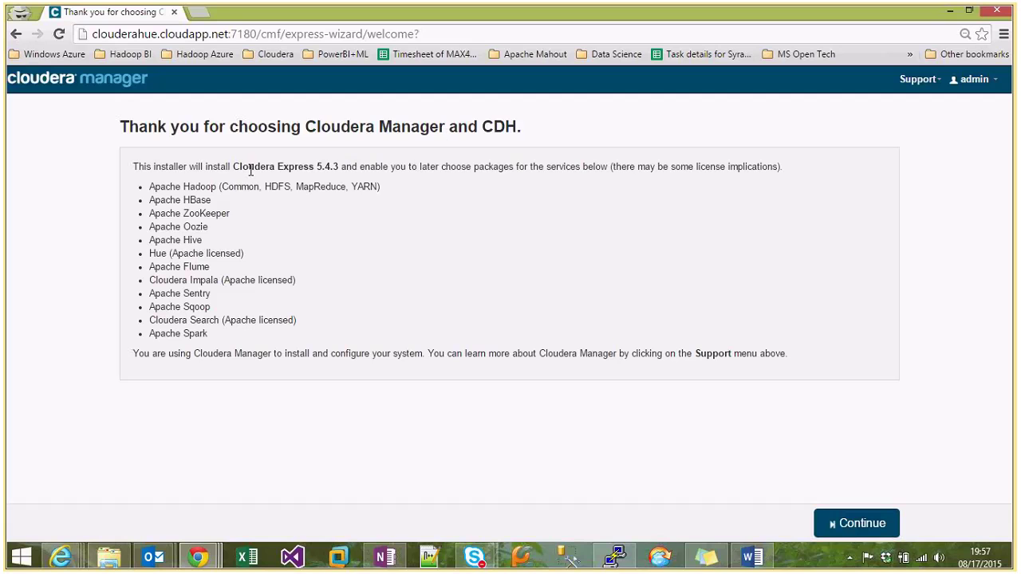
Note the Cloudera Express 5.4.3 version and move on to specifying hosts.
drag(241, 167, 338, 168)
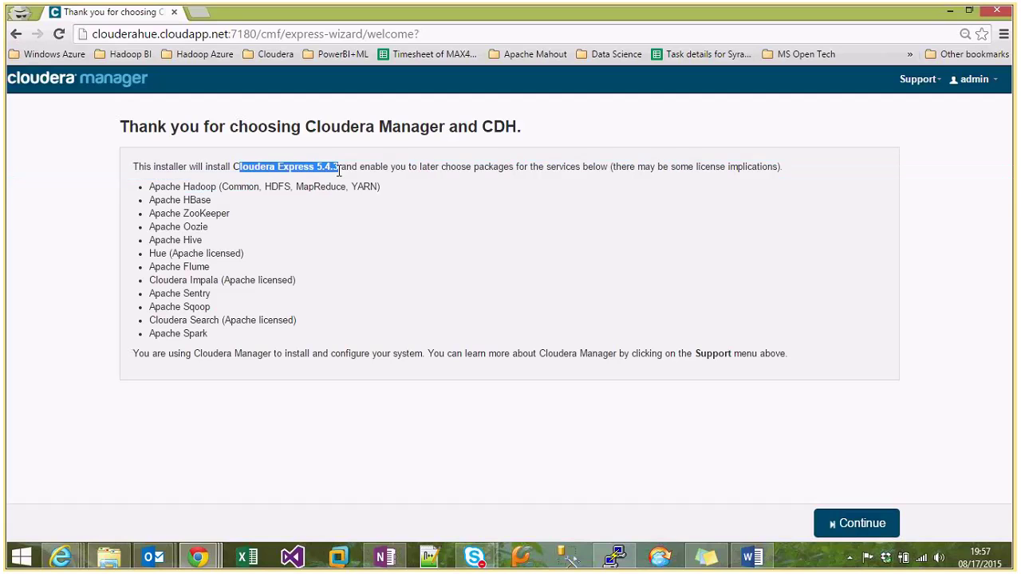
click(369, 256)
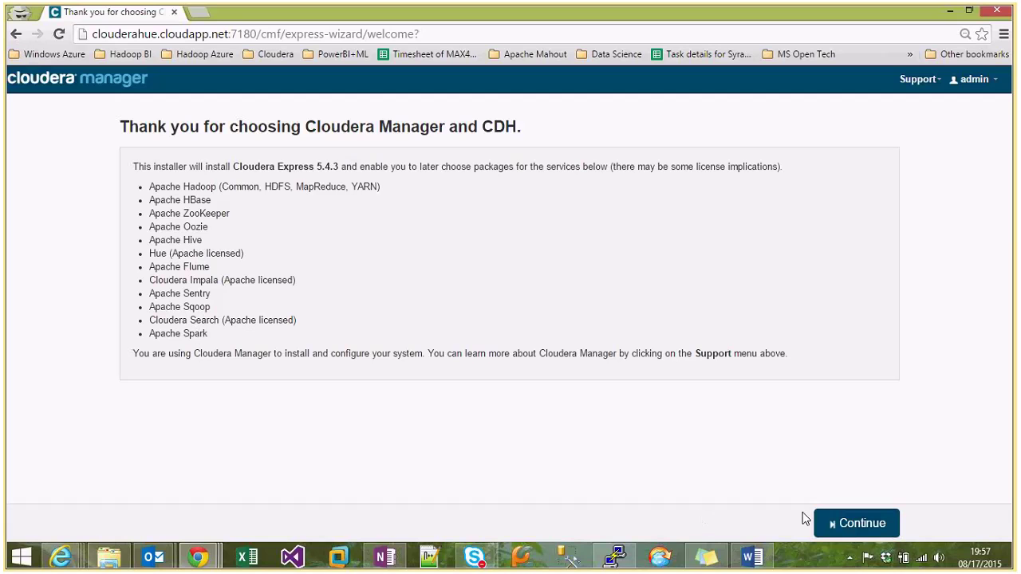
click(830, 523)
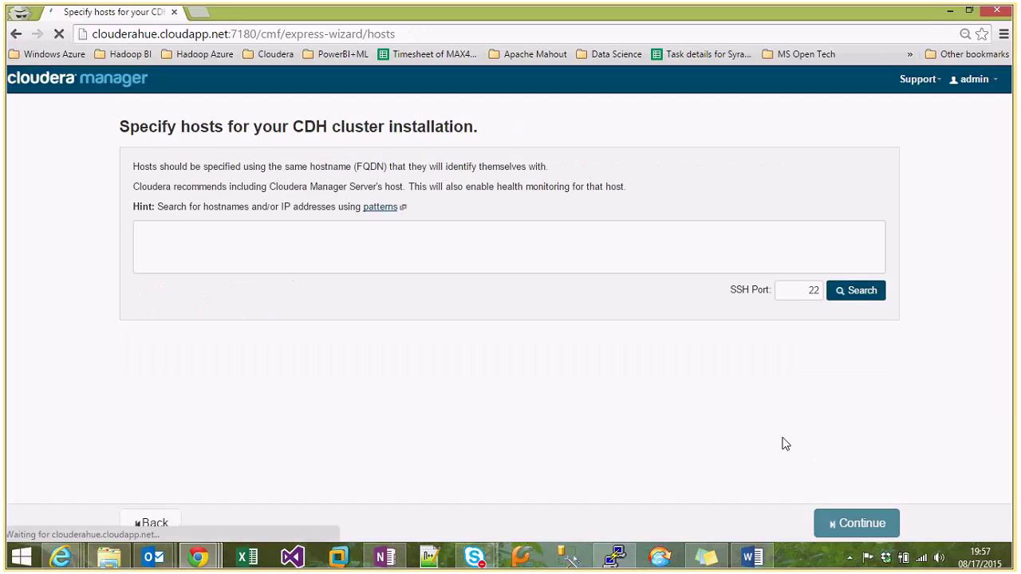
Search for host clouderahue and continue once it is found ready.
click(302, 258)
text(cl)
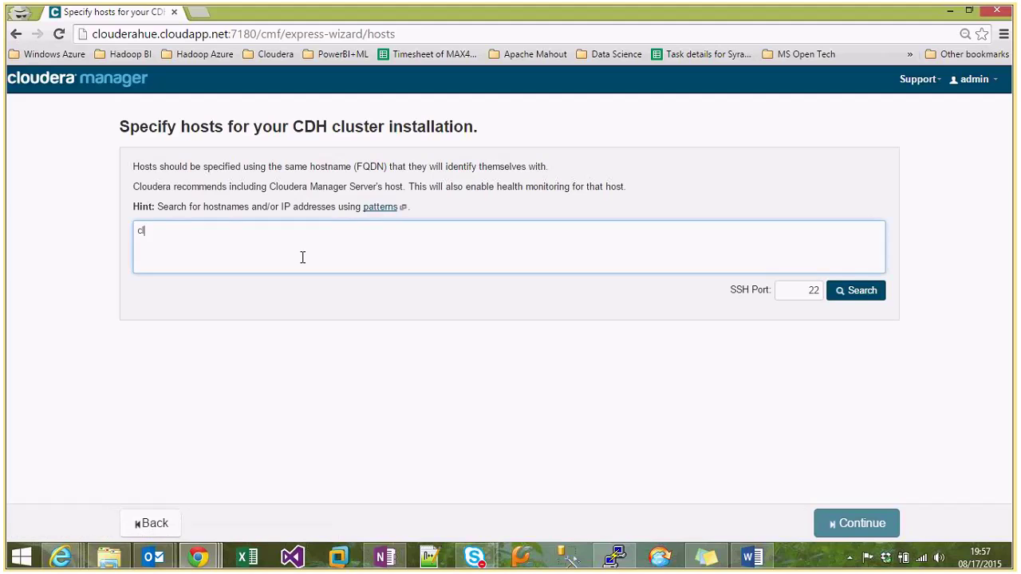
text(ouderahue)
click(761, 354)
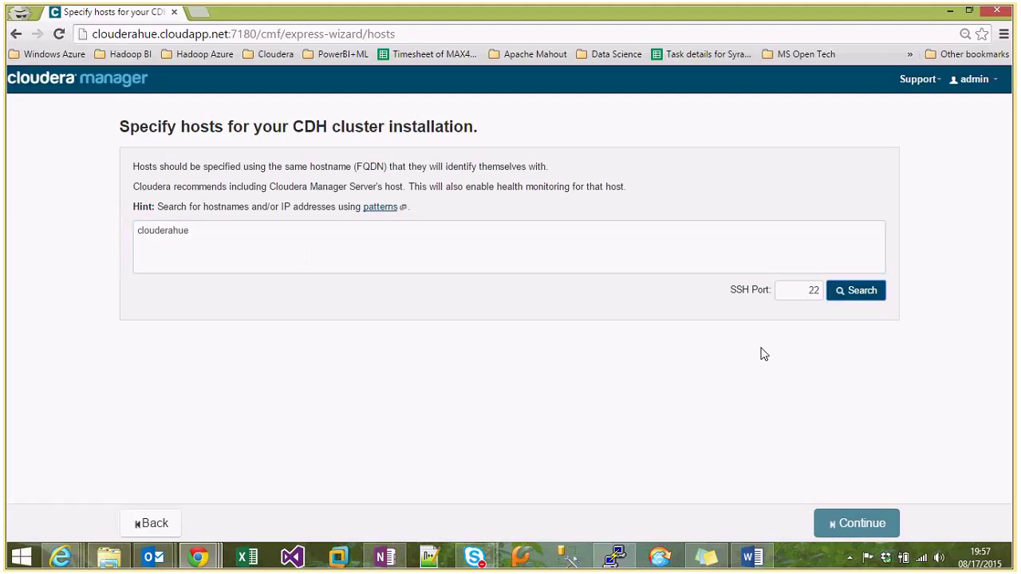
key(Return)
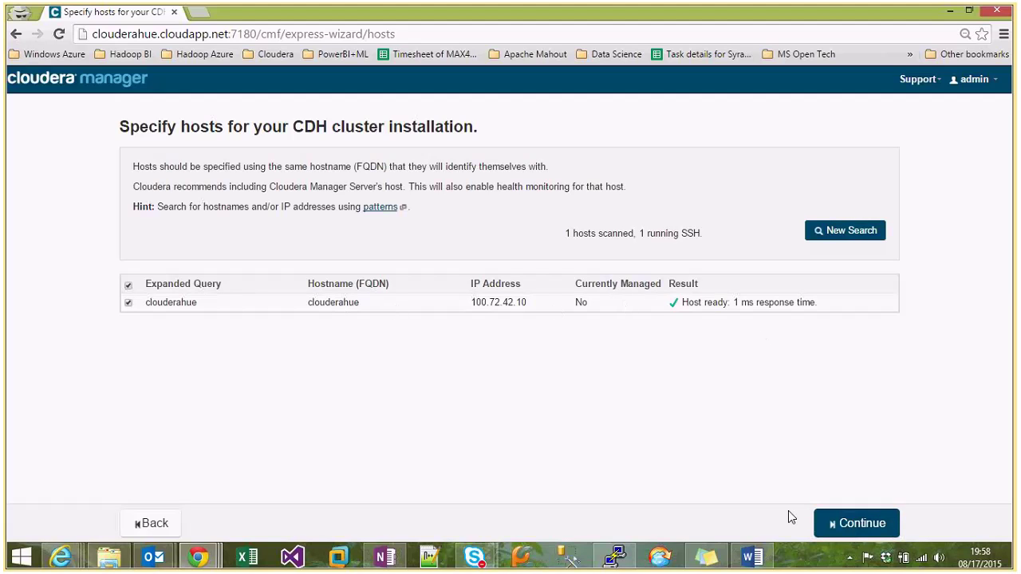
click(847, 526)
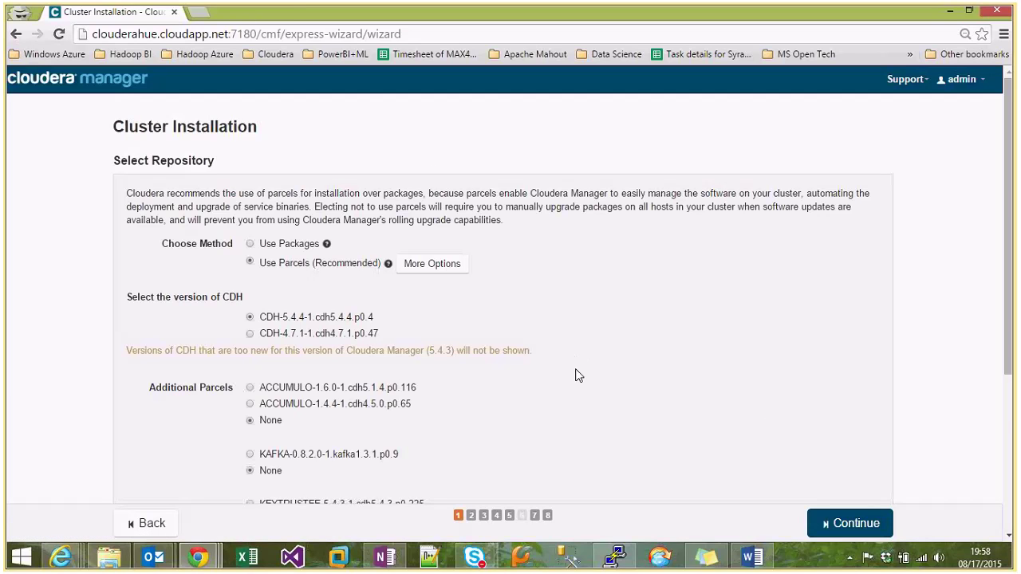
Keep Use Parcels with CDH-5.4.4-1.cdh5.4.4.p0.4 and no extra parcels, then continue.
scroll(578, 375, down, 2)
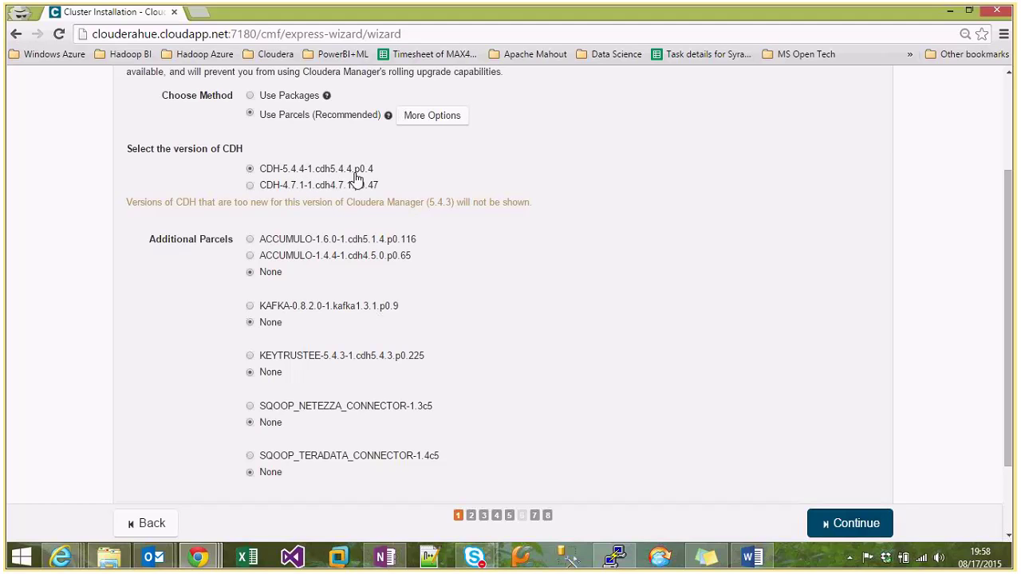
scroll(583, 383, down, 2)
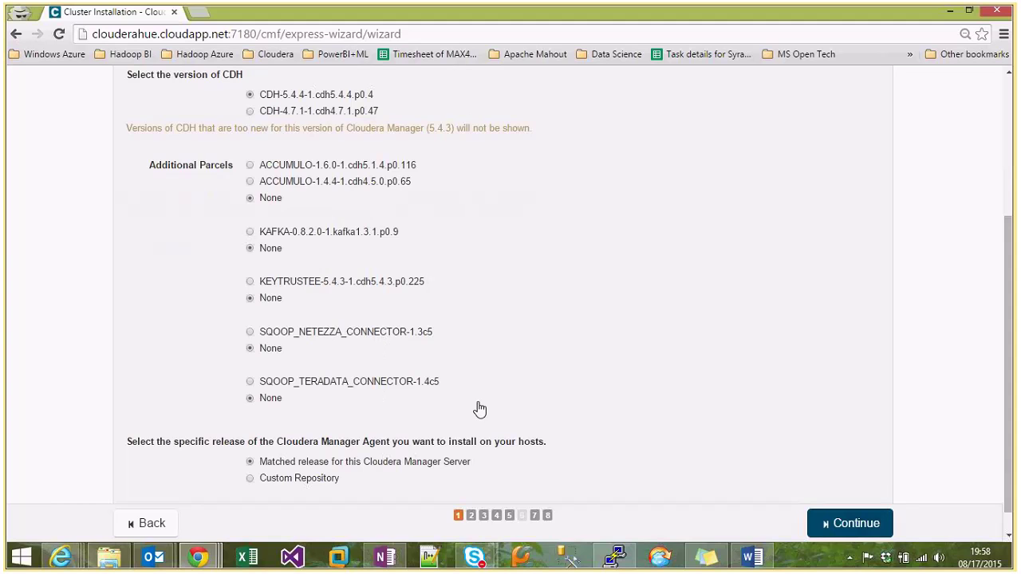
scroll(479, 409, down, 1)
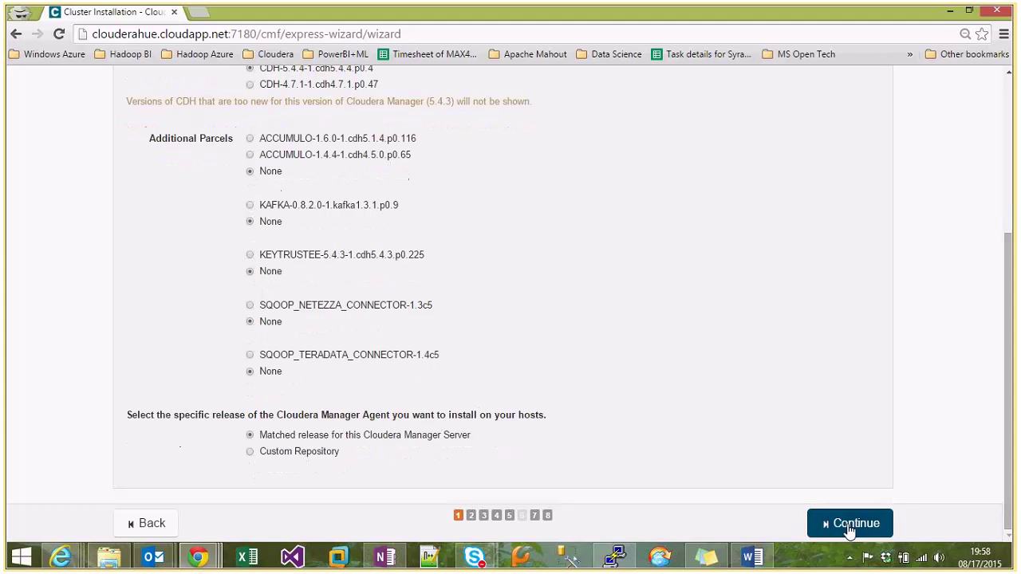
click(849, 526)
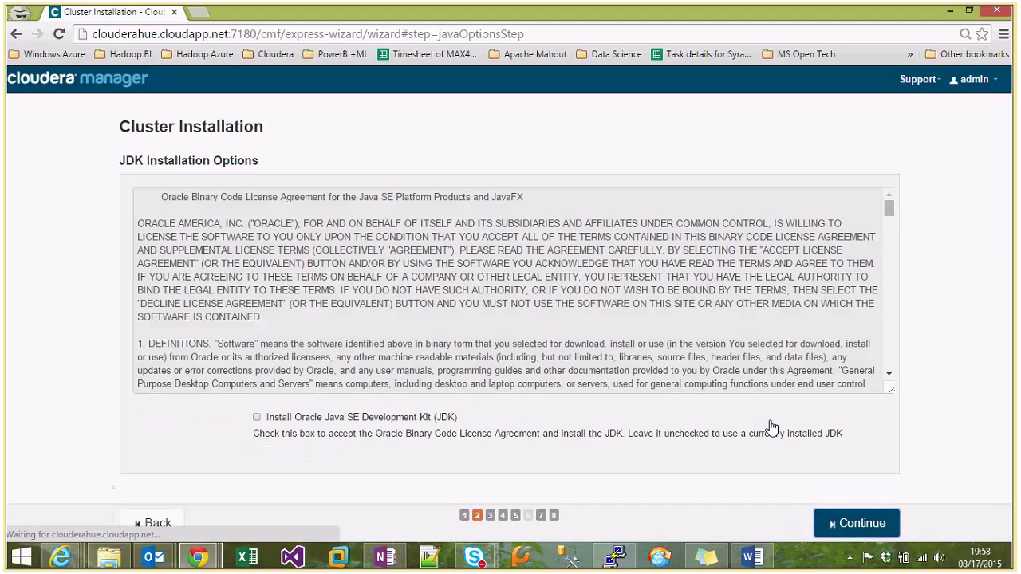
Accept the Oracle JDK install and continue with Single User Mode left off.
click(288, 419)
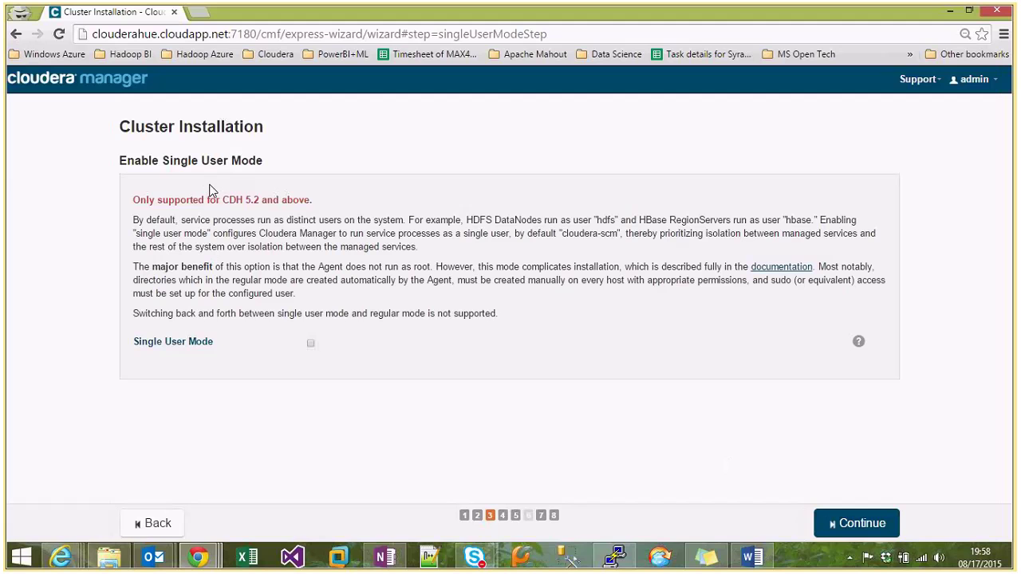
click(852, 523)
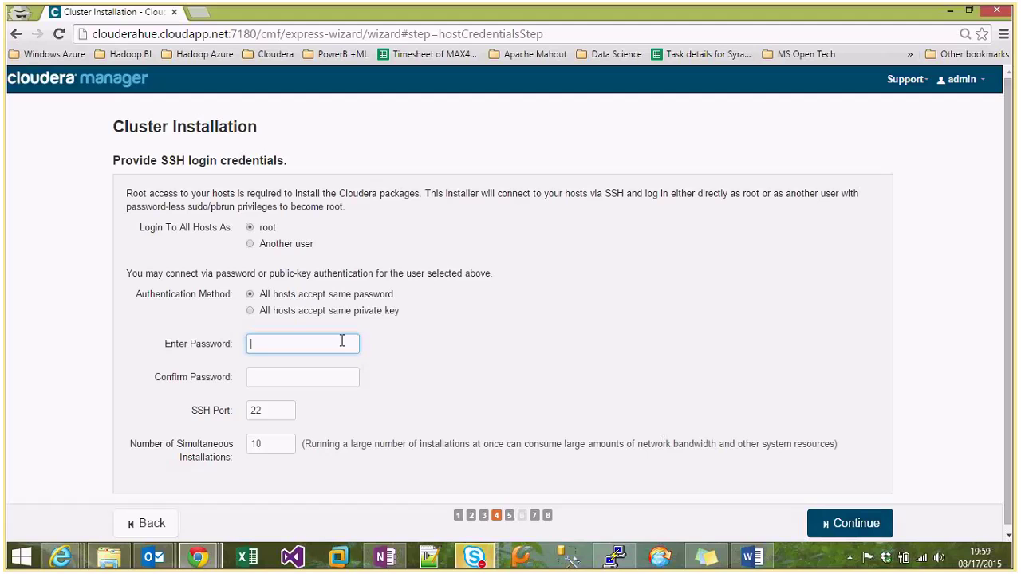
Enter and confirm the root password, set simultaneous installations to 1, and start installing.
text(********)
key(Tab)
text(*****)
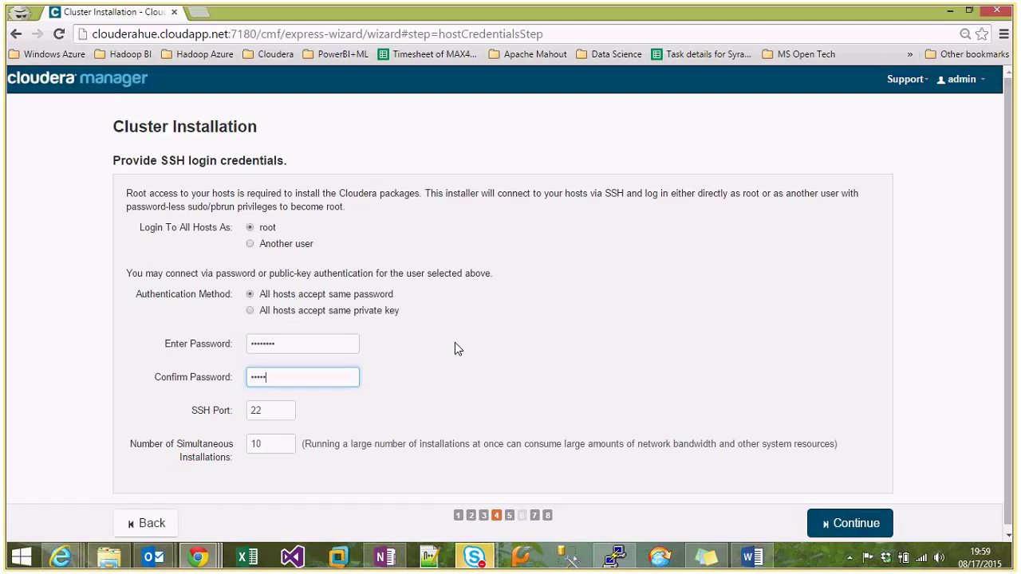
text(***)
click(283, 443)
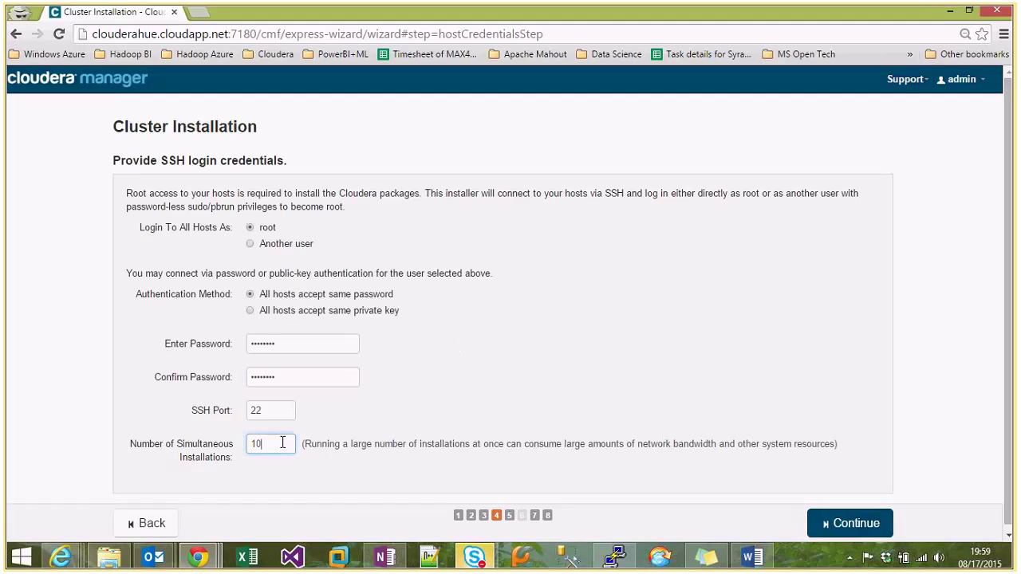
key(BackSpace)
click(396, 401)
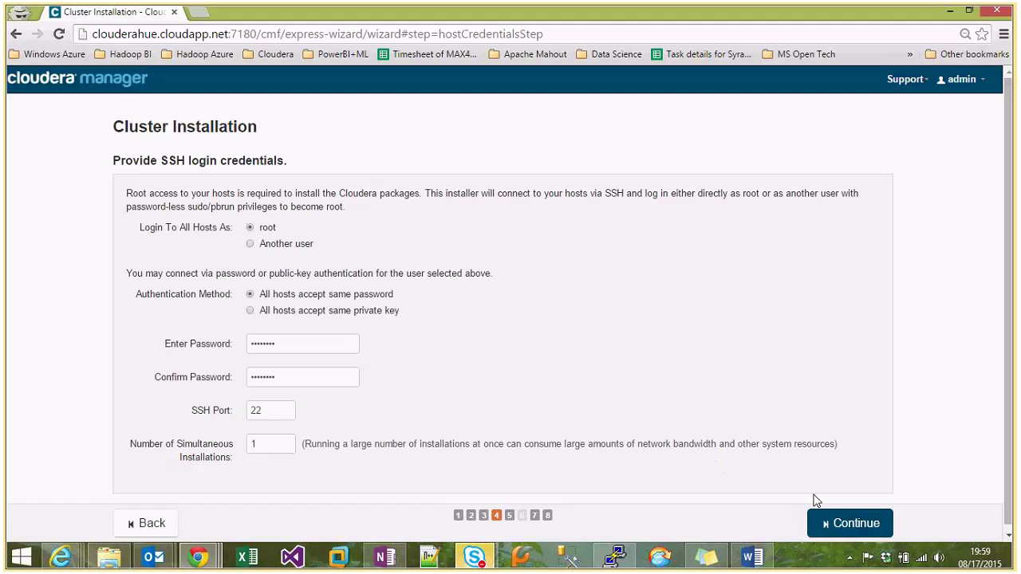
click(848, 522)
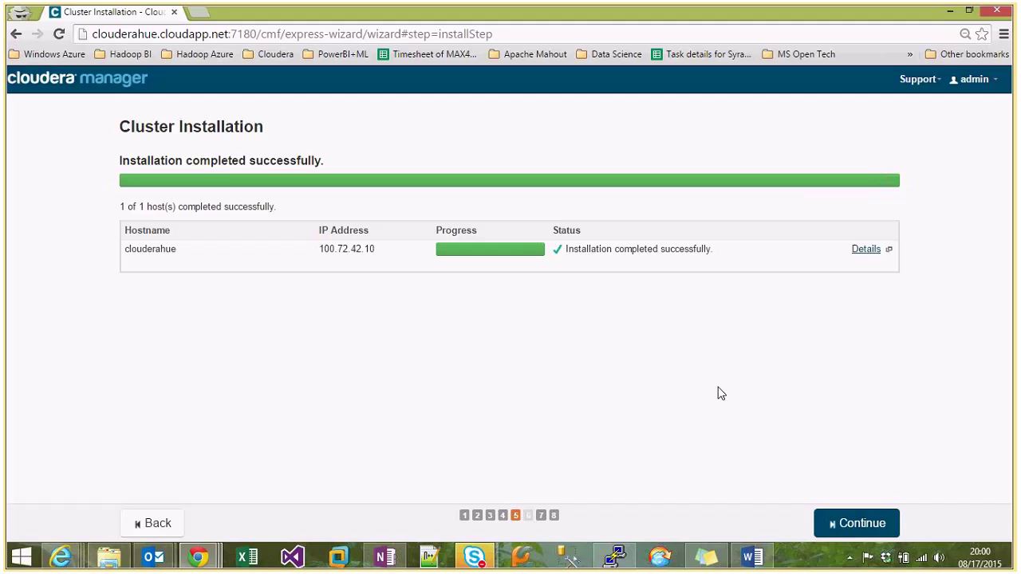
Check clouderahue's installation log, which ends with 'Installation script completed successfully' and 'all done'.
click(867, 250)
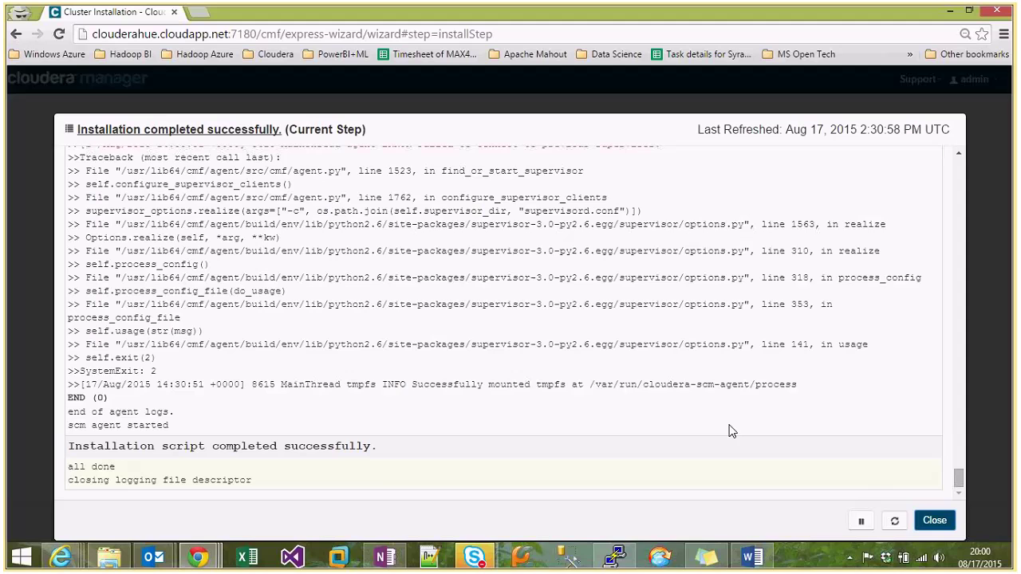
key(Escape)
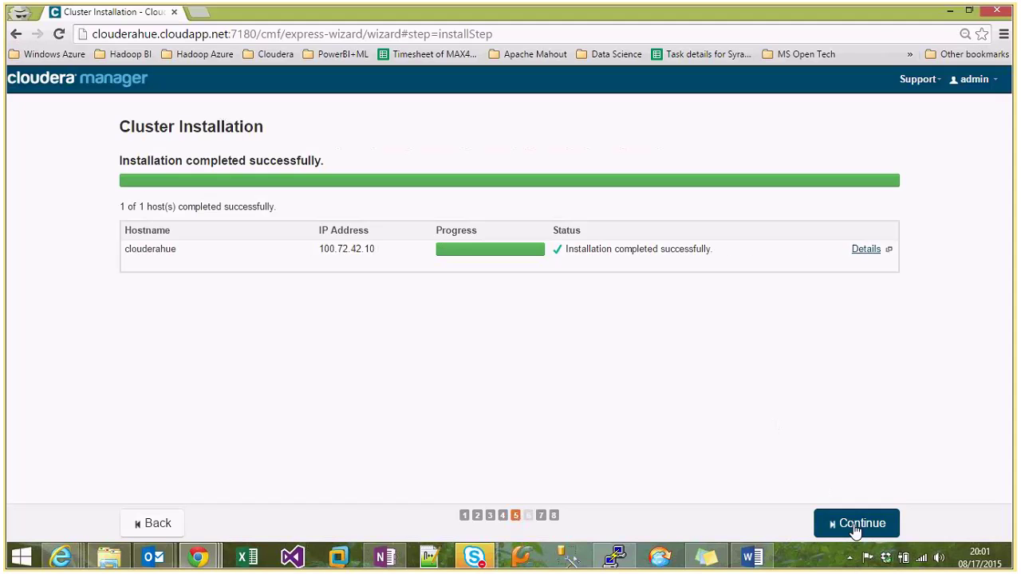
Move on to parcel installation and let CDH 5.4.4 download, distribute and activate on the host.
click(855, 530)
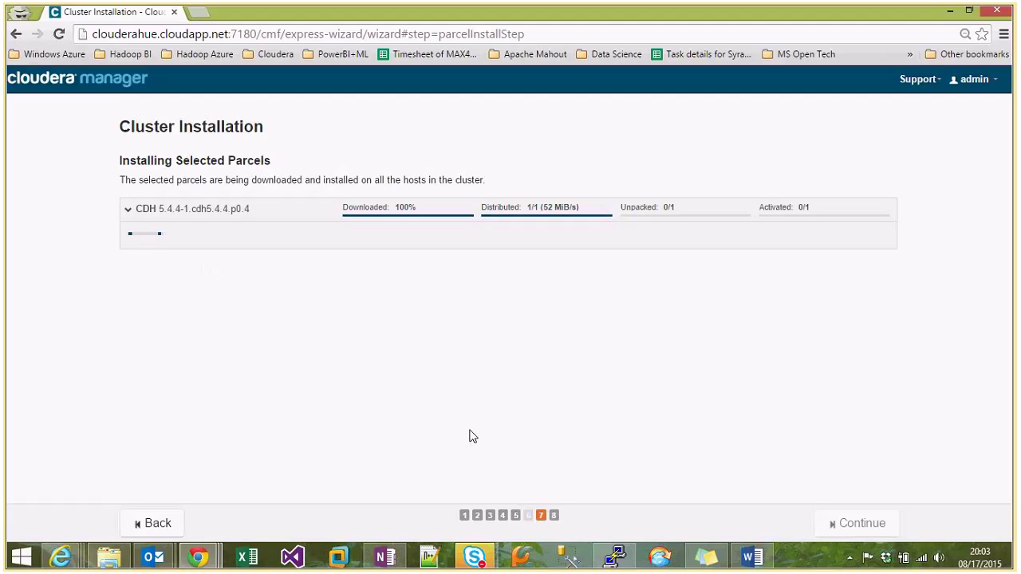
click(518, 487)
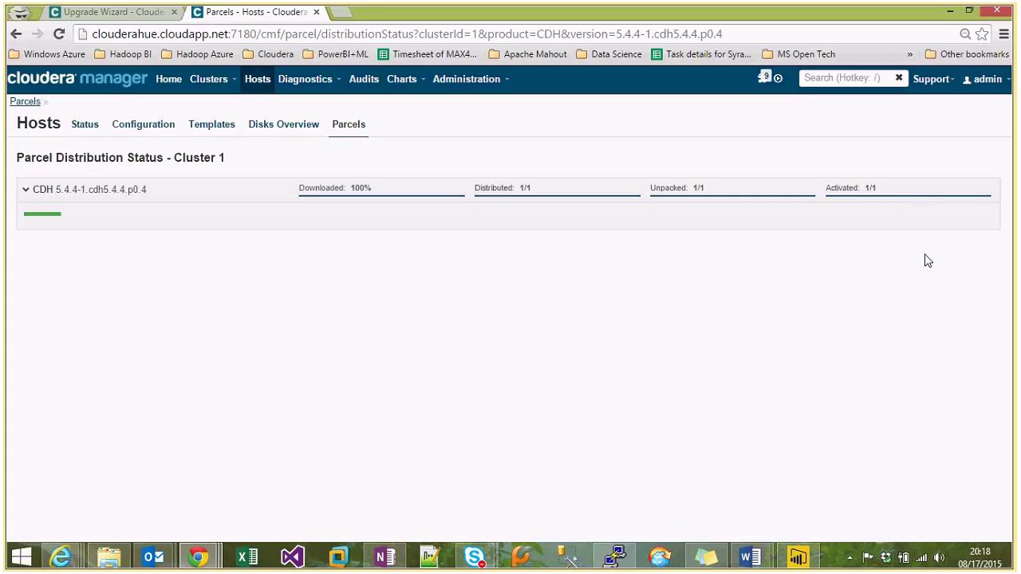
Inspect the CDH 5.4.4 parcel's host details showing it distributed, unpacked and activated on clouderahue.
mouse_move(41, 216)
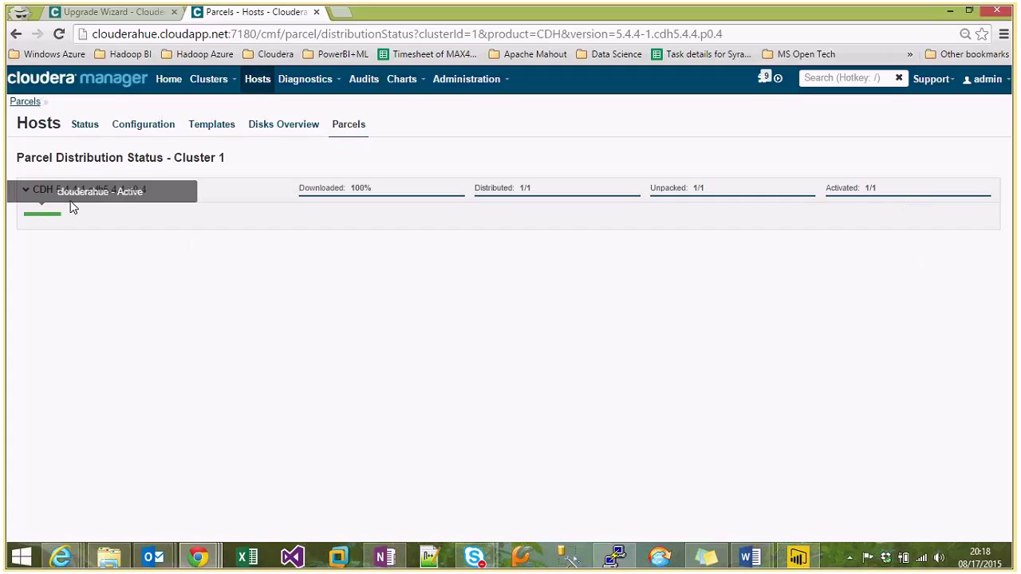
click(50, 216)
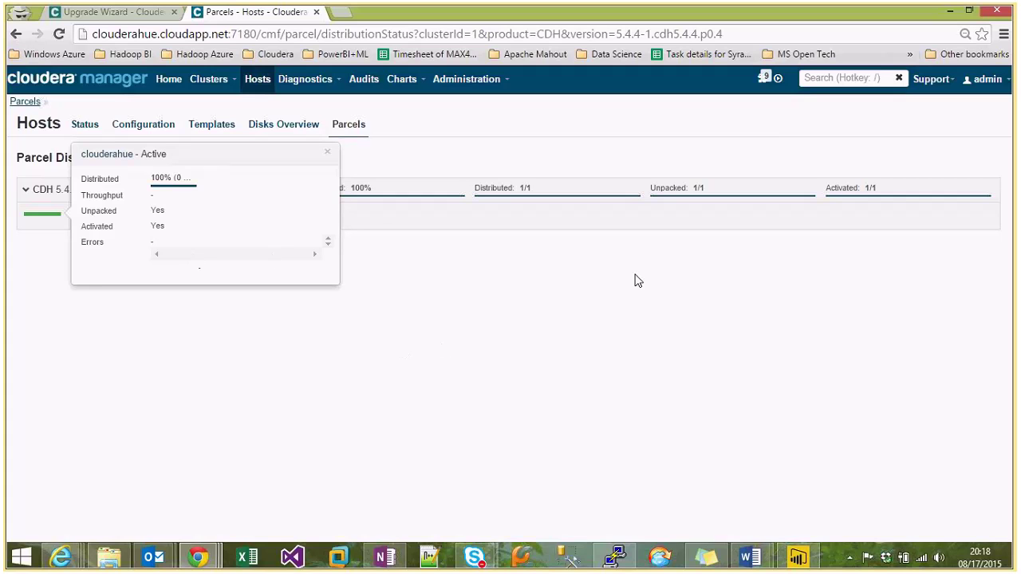
click(908, 206)
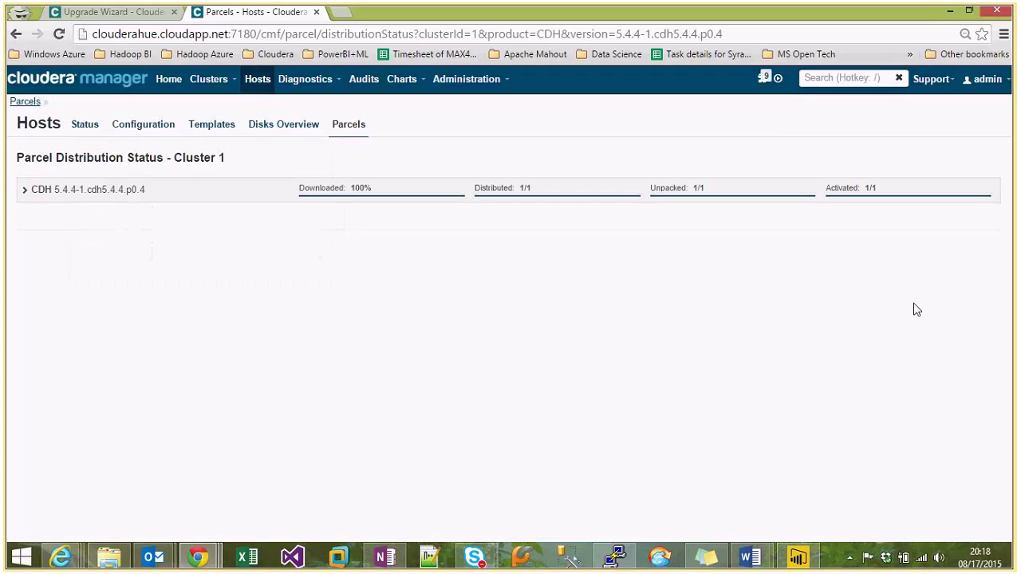
click(23, 196)
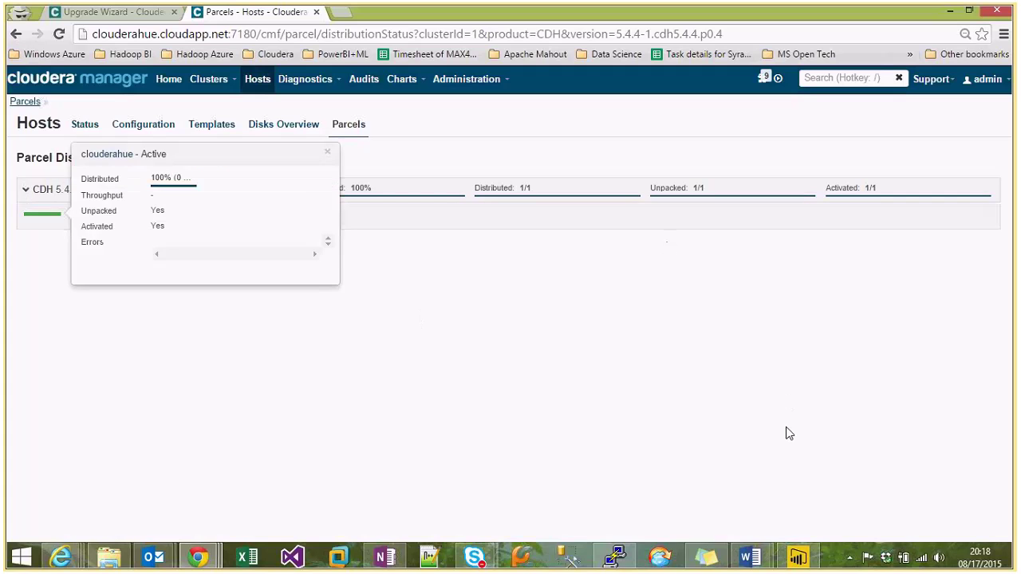
click(856, 198)
click(855, 198)
Return to the Upgrade Wizard and finish it to land on Cluster 1's Home page.
click(101, 14)
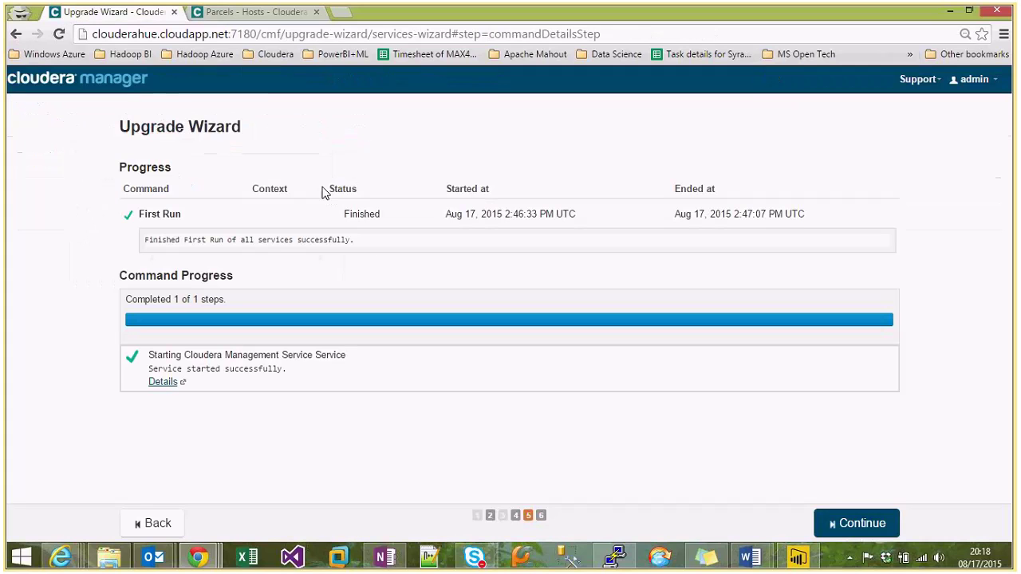
click(852, 529)
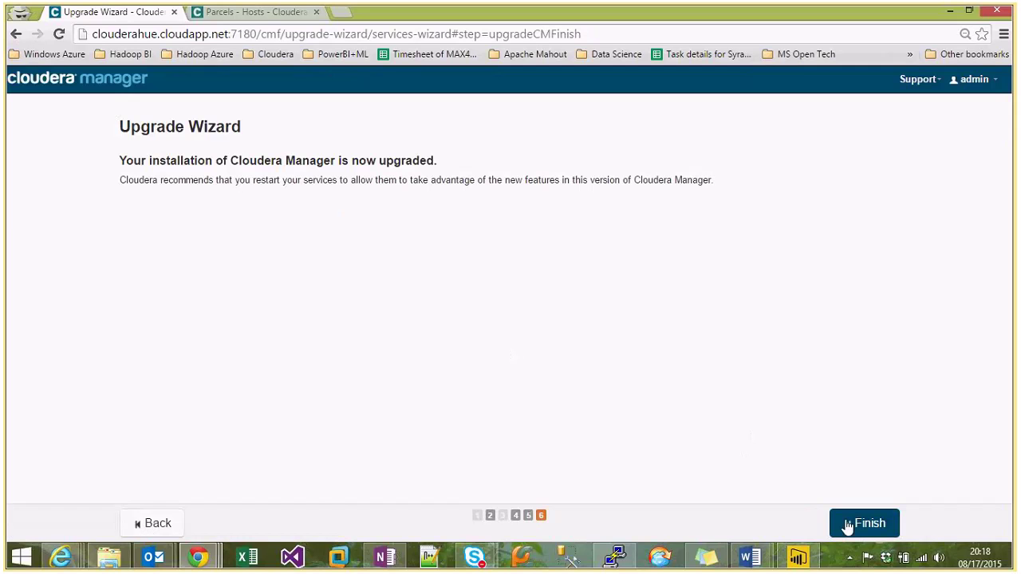
click(847, 527)
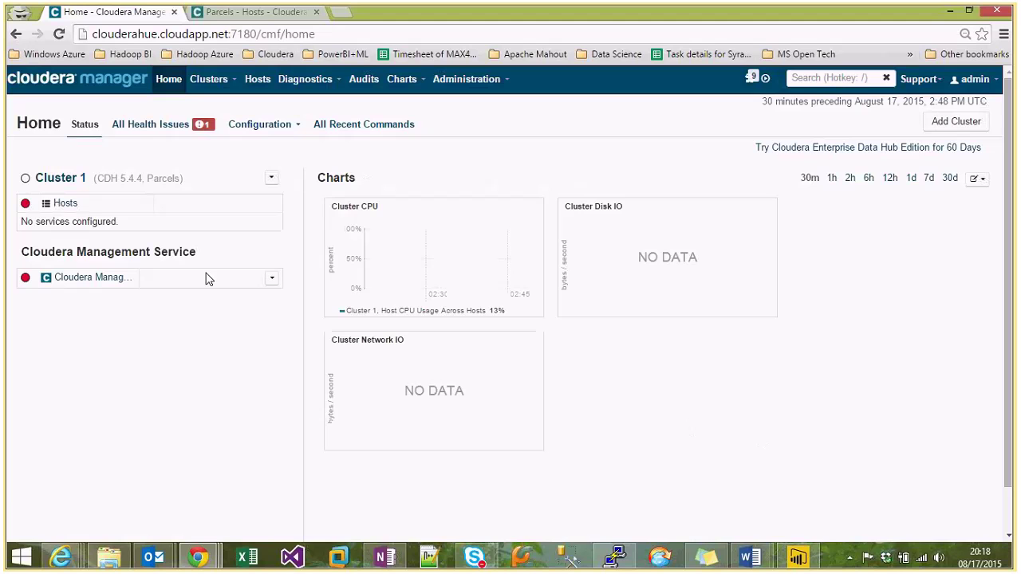
Glance at Cluster 1's actions, then switch to the parcel status tab and browse Administration options.
click(271, 180)
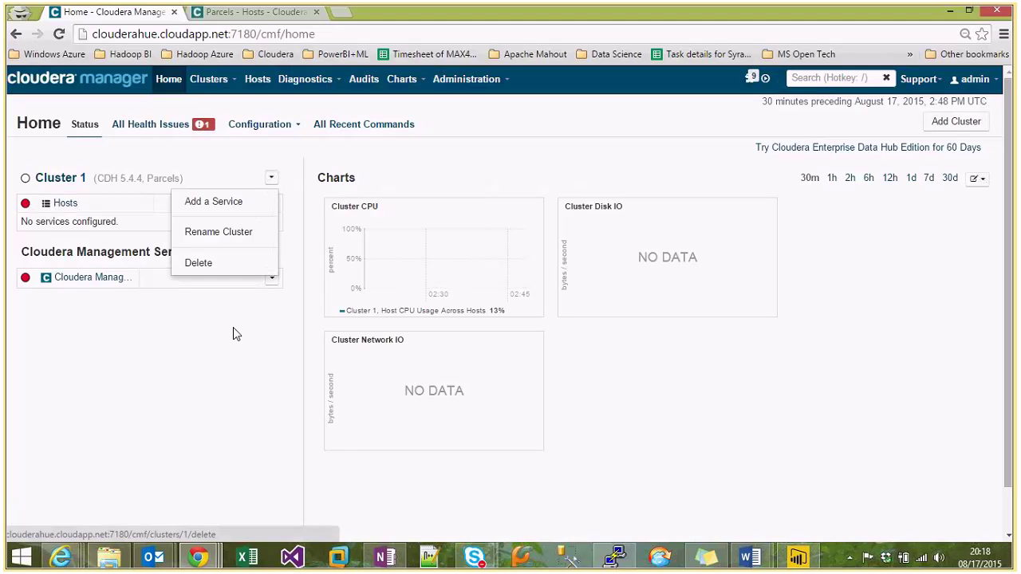
click(271, 182)
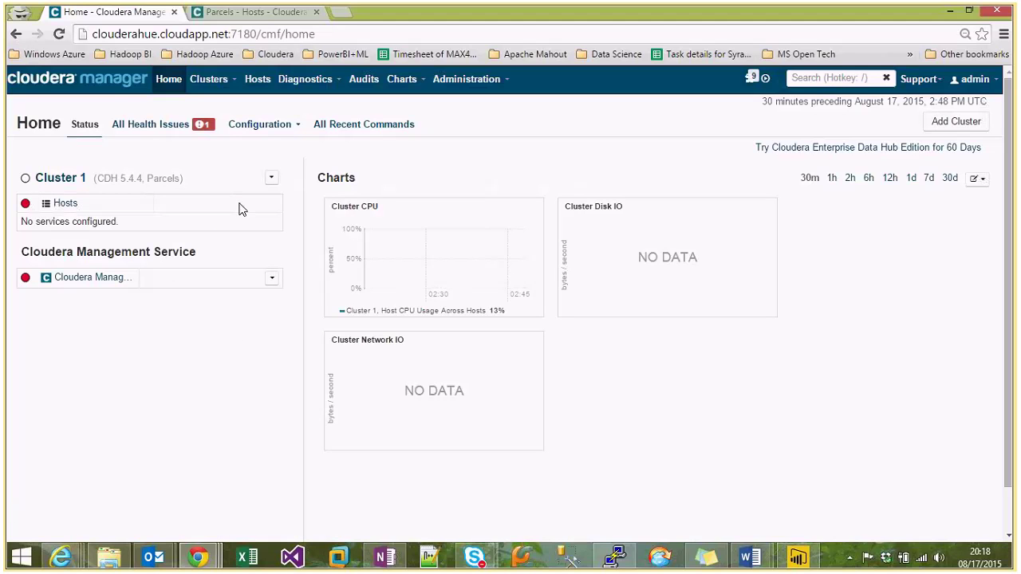
click(263, 13)
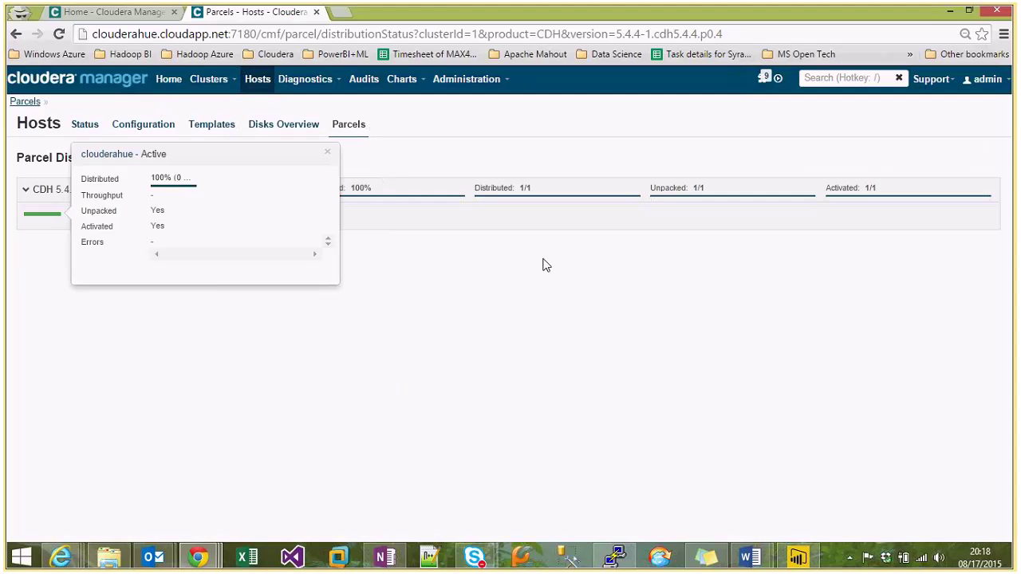
click(497, 81)
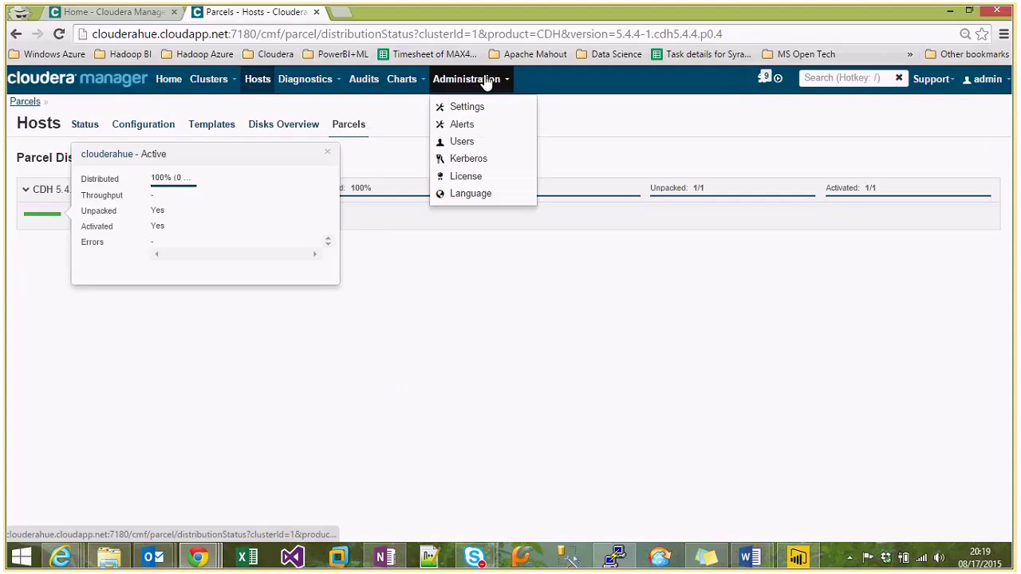
Trim the address to the /cmf/ root to load Home, then review Cluster 1 and chart options.
drag(323, 32, 591, 368)
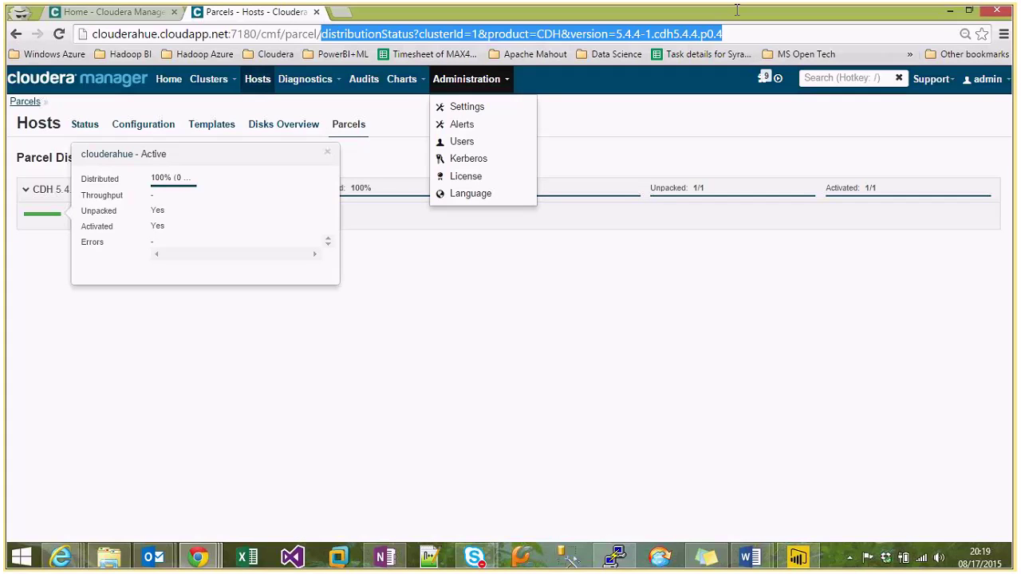
key(BackSpace)
key(BackSpace)
key(BackSpace)
key(BackSpace)
key(BackSpace)
key(BackSpace)
key(BackSpace)
key(BackSpace)
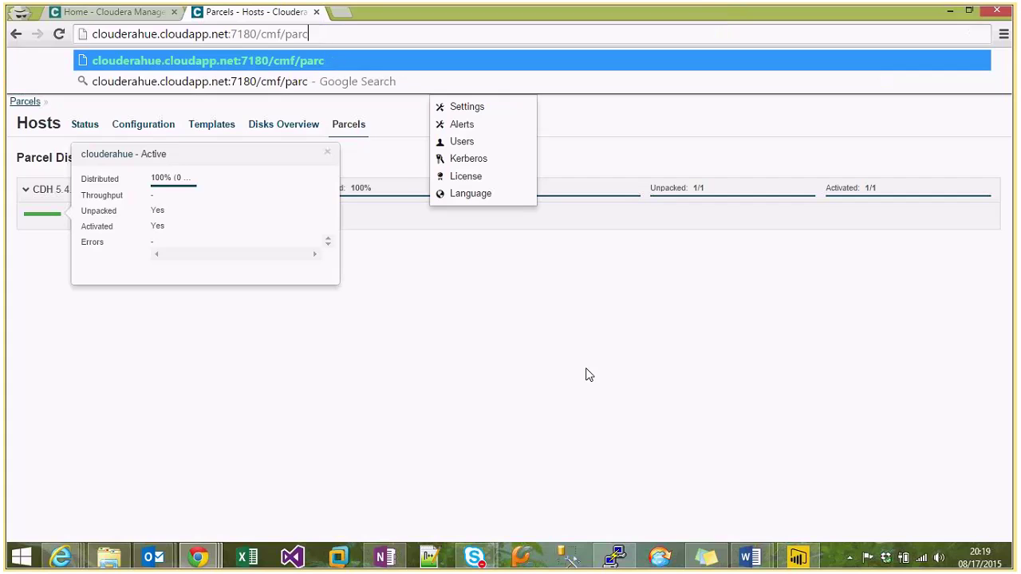
key(Return)
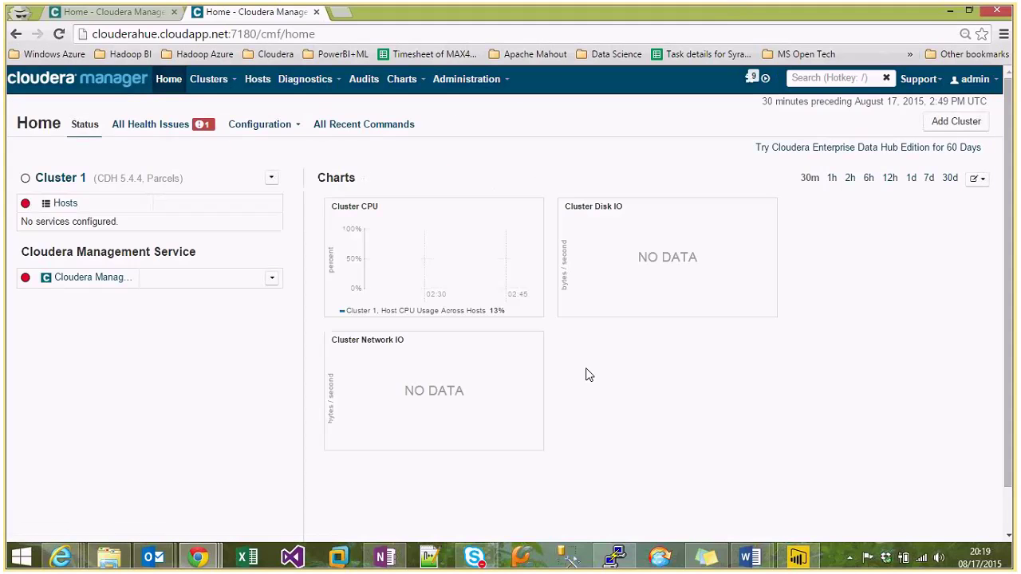
click(272, 184)
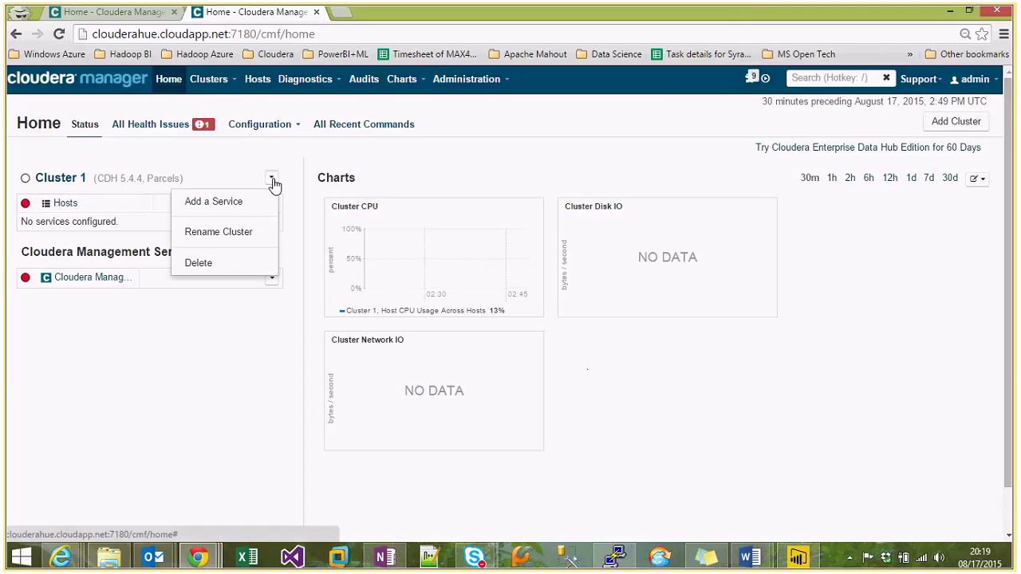
click(964, 193)
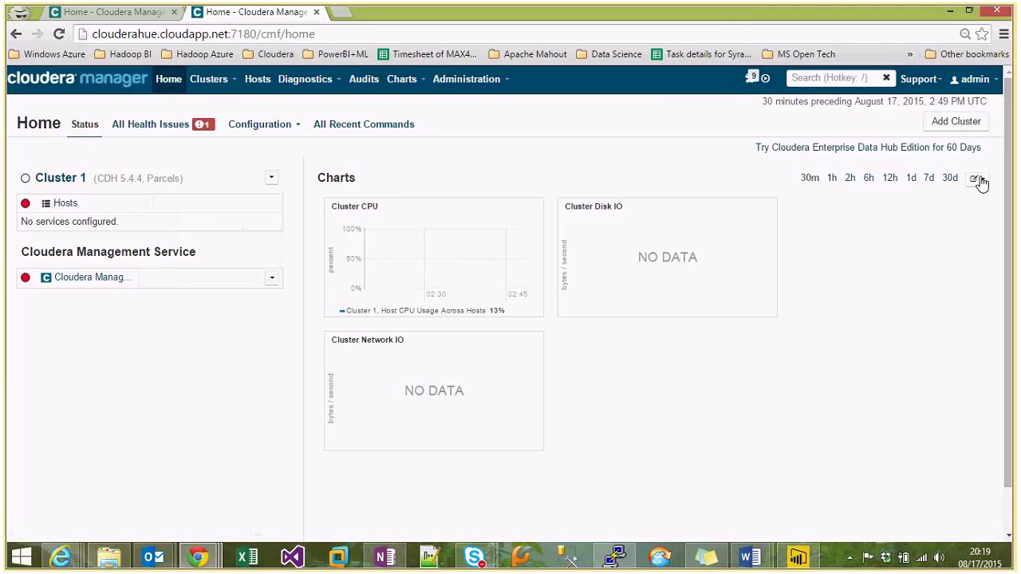
click(978, 178)
click(940, 296)
click(204, 126)
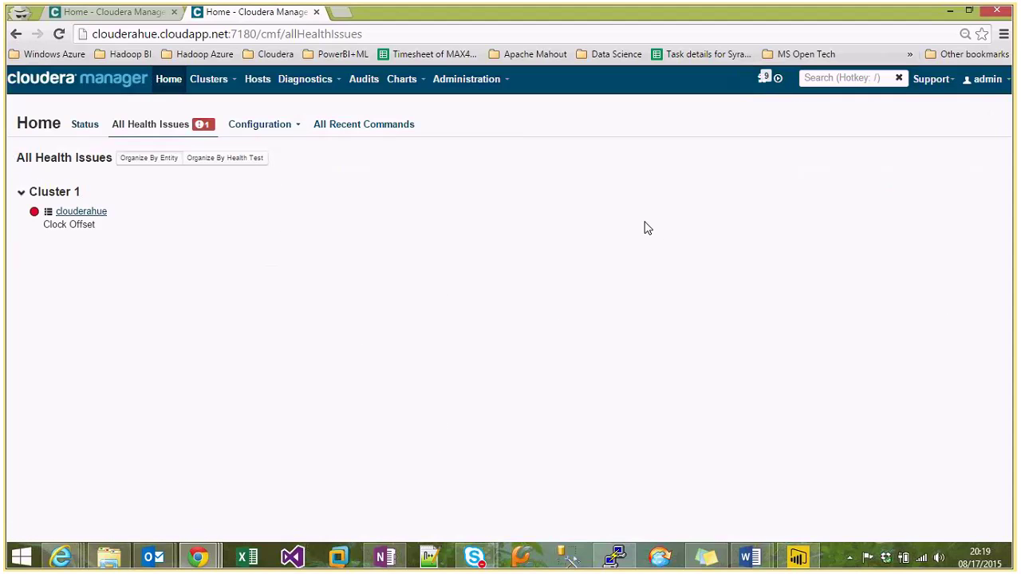
click(80, 213)
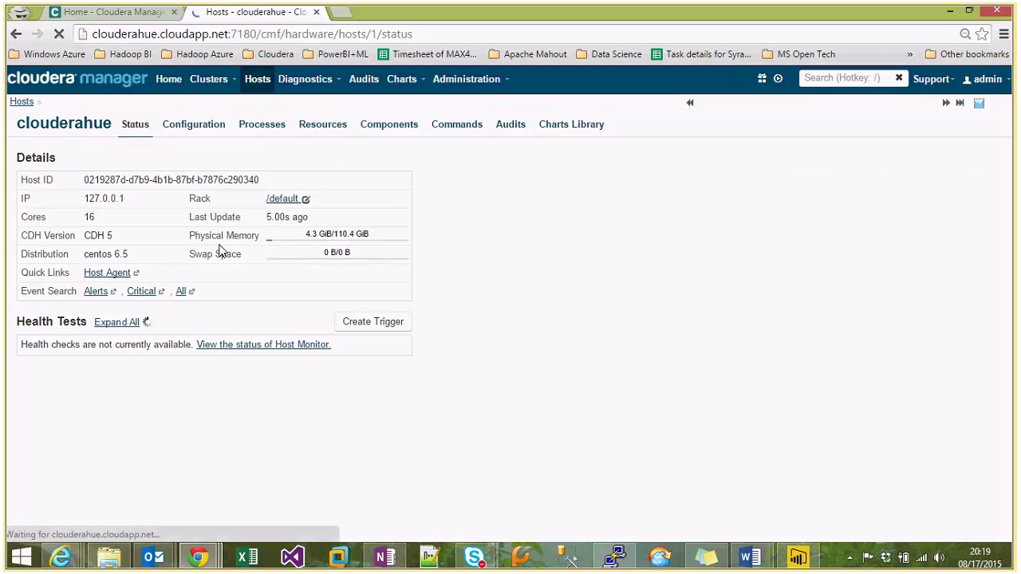
scroll(437, 366, down, 3)
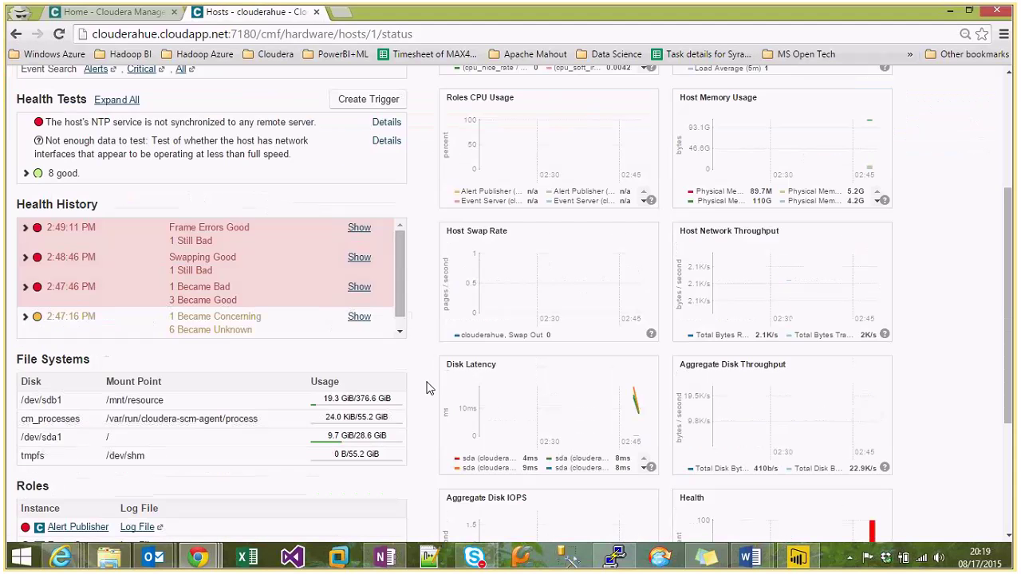
scroll(427, 387, up, 3)
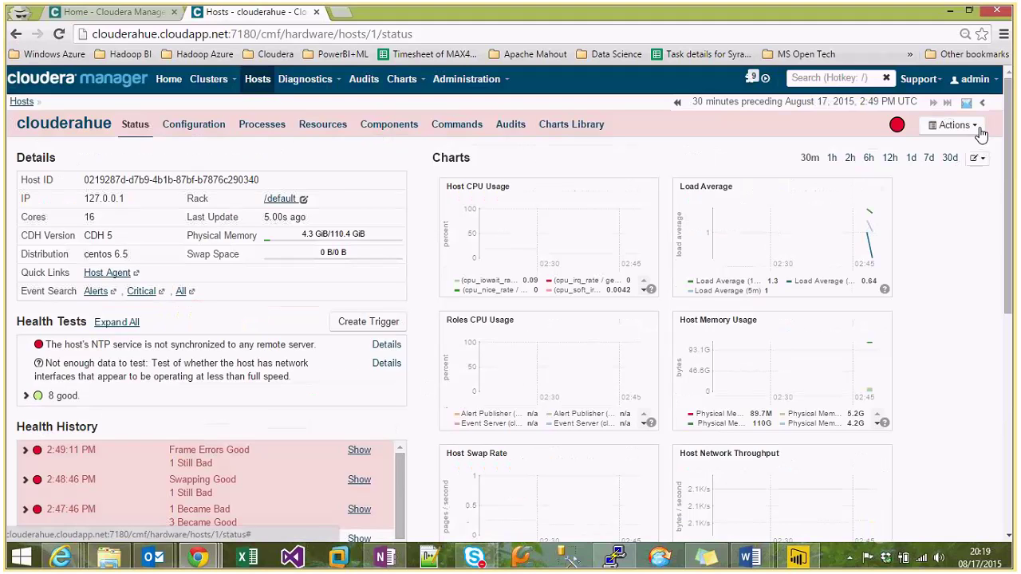
click(979, 131)
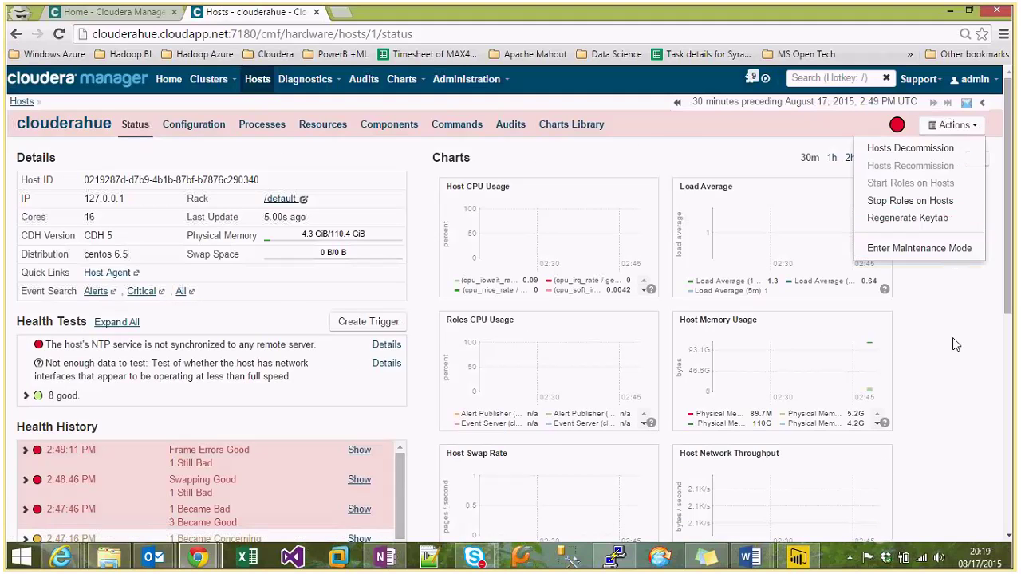
scroll(956, 343, down, 3)
scroll(954, 343, down, 2)
click(168, 79)
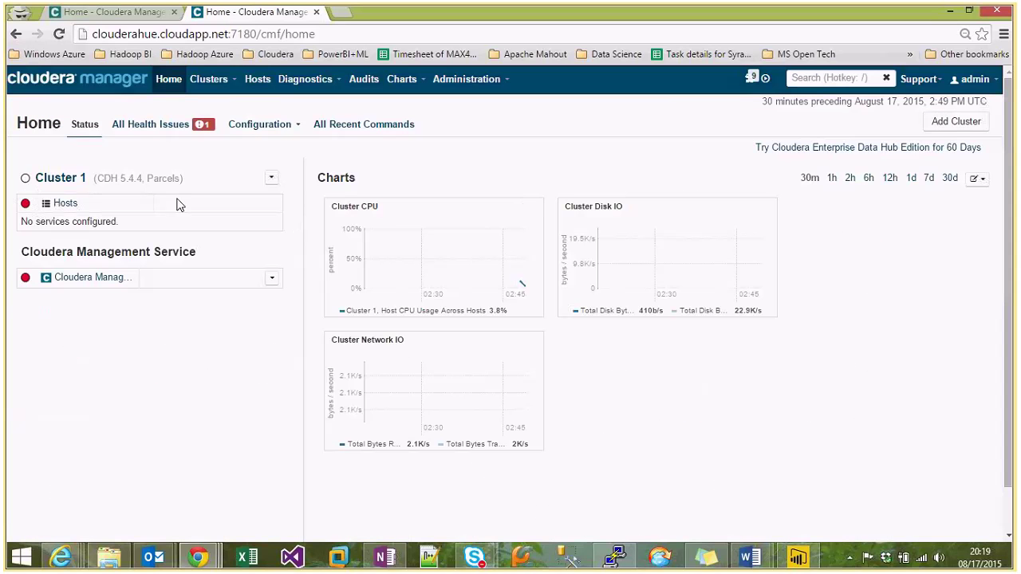
Open the Add Service Wizard from Cluster 1's actions, then back out without adding a service.
click(271, 178)
click(249, 202)
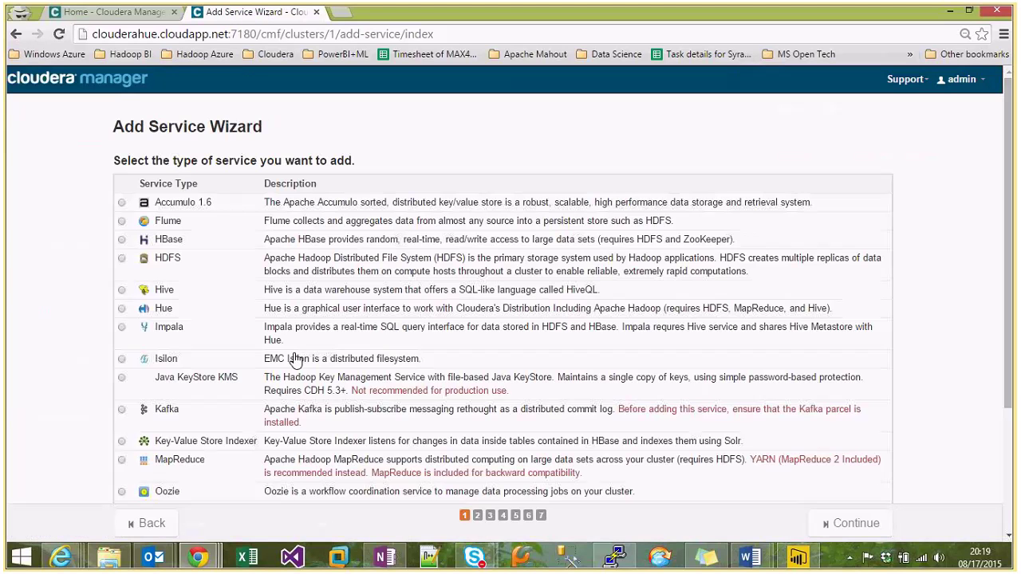
scroll(295, 359, down, 3)
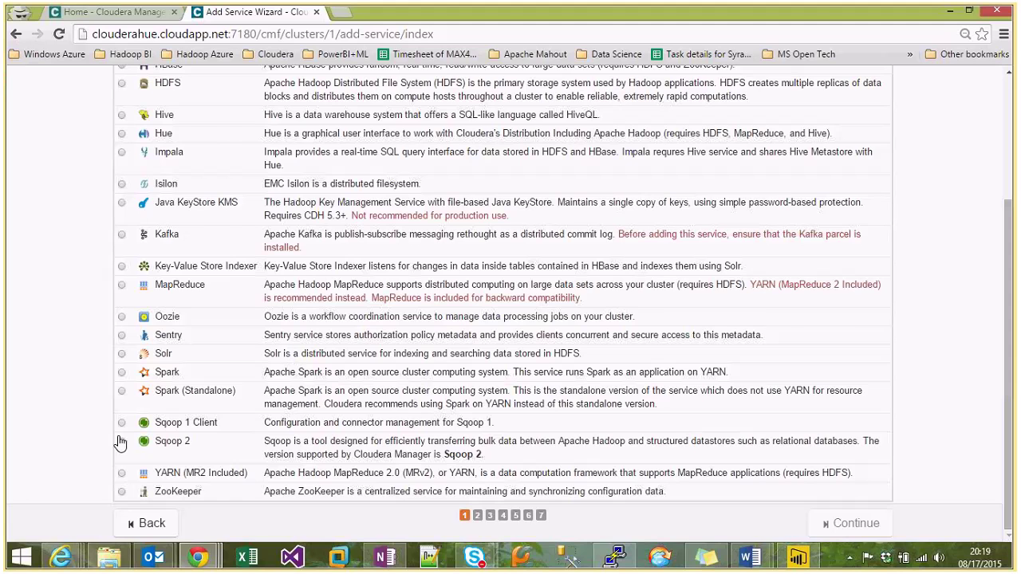
scroll(290, 355, up, 3)
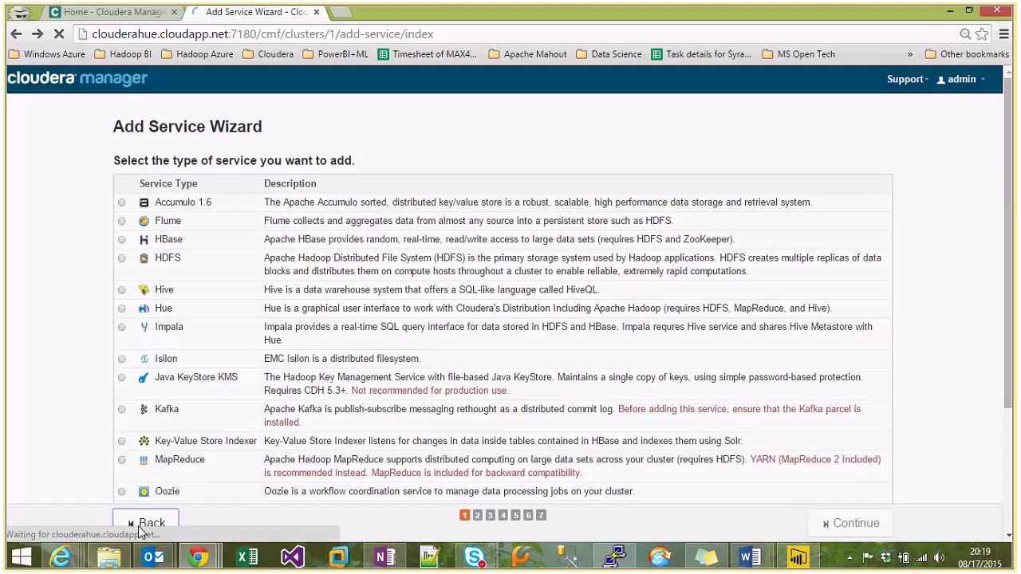
click(146, 524)
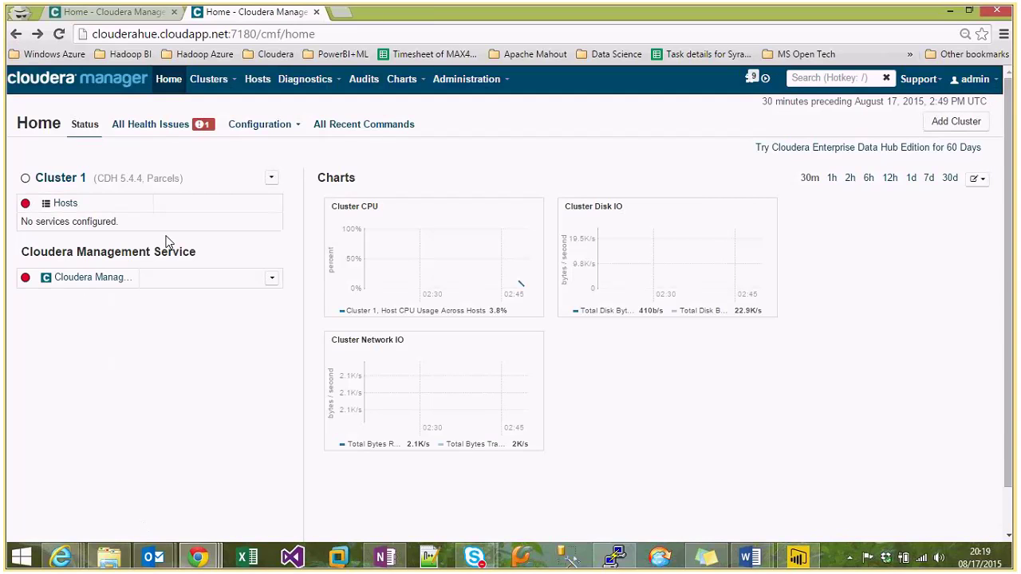
Close the duplicate Cloudera Manager tab and go to the Hosts list showing clouderahue.
click(271, 178)
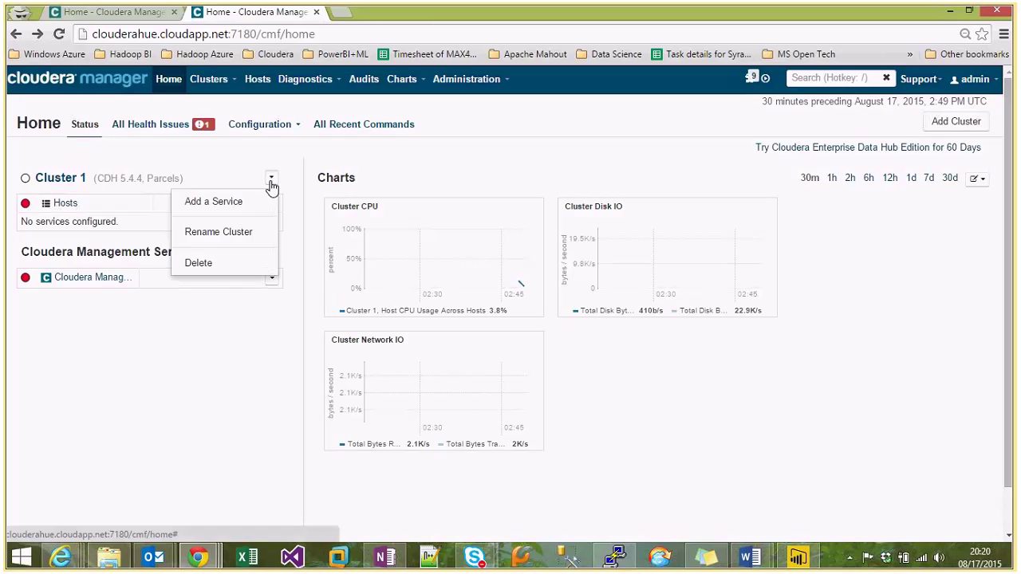
click(250, 377)
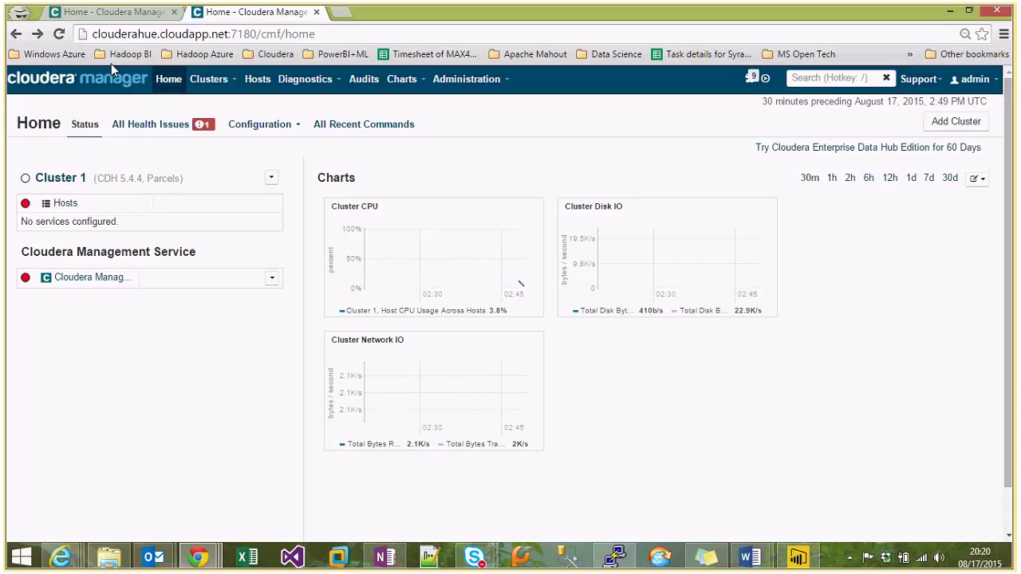
click(109, 16)
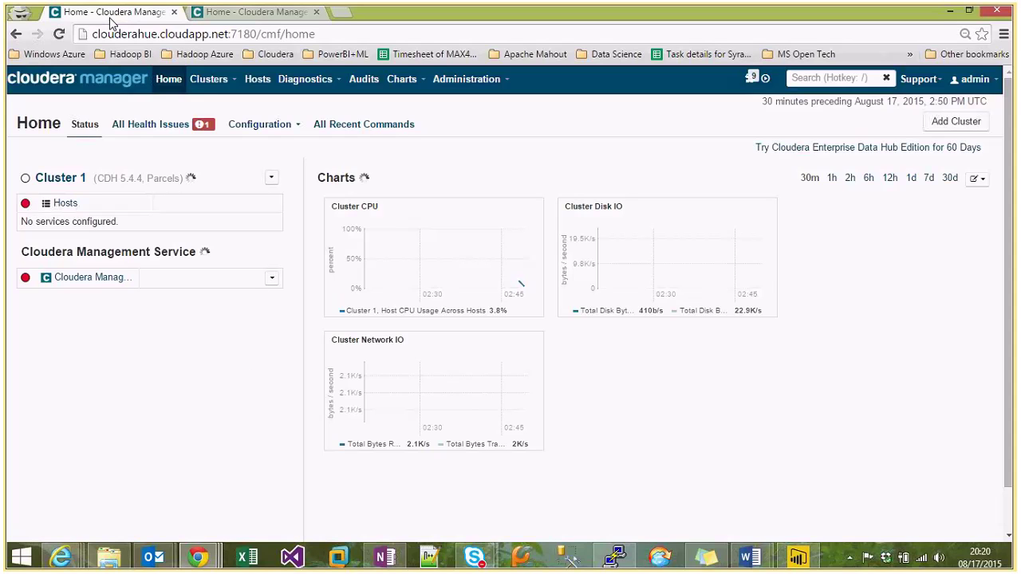
click(173, 12)
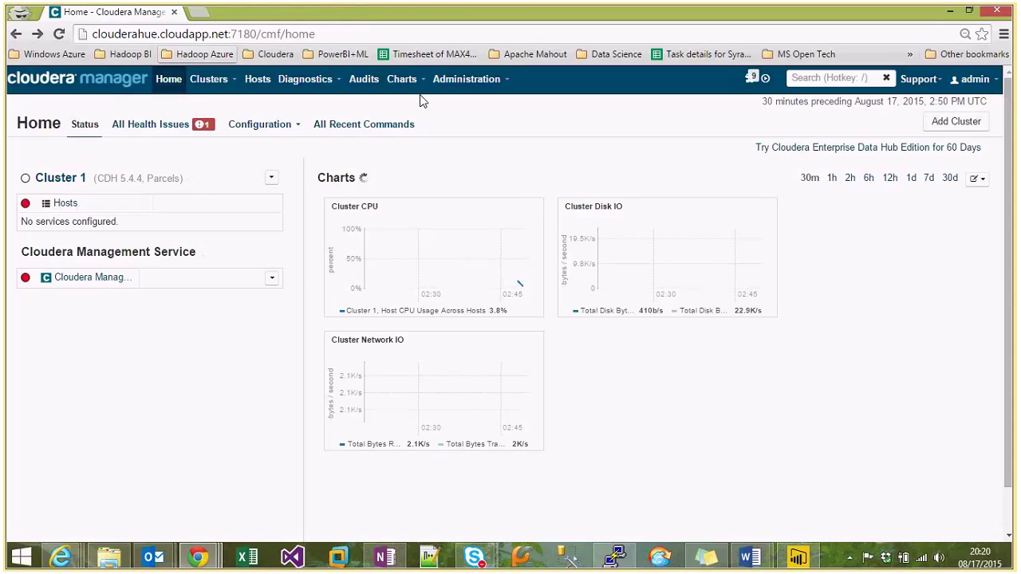
click(466, 79)
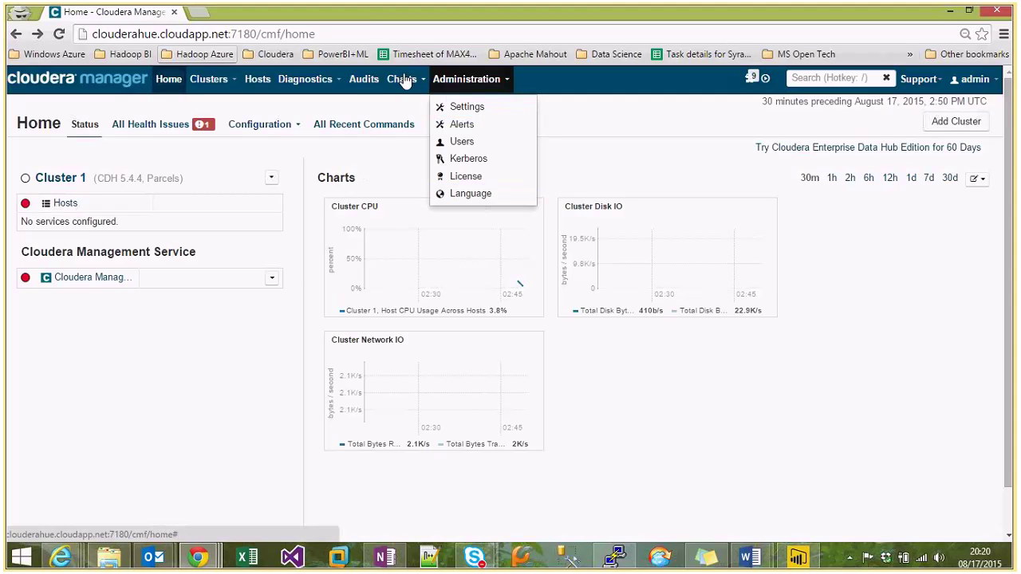
click(304, 80)
click(258, 80)
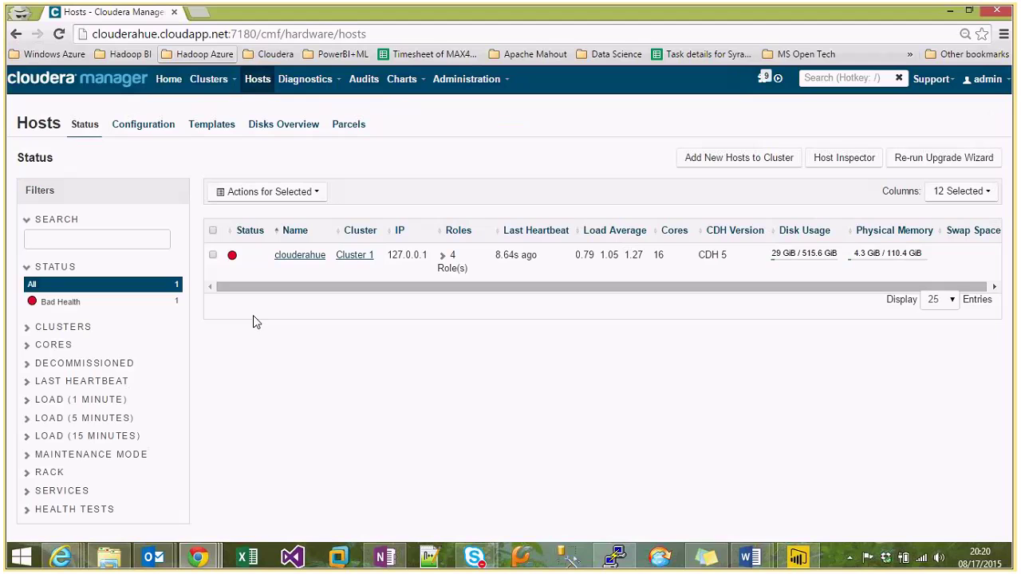
Open clouderahue's host page and expand all health tests, reviewing the NTP issue and 8 good checks.
click(313, 255)
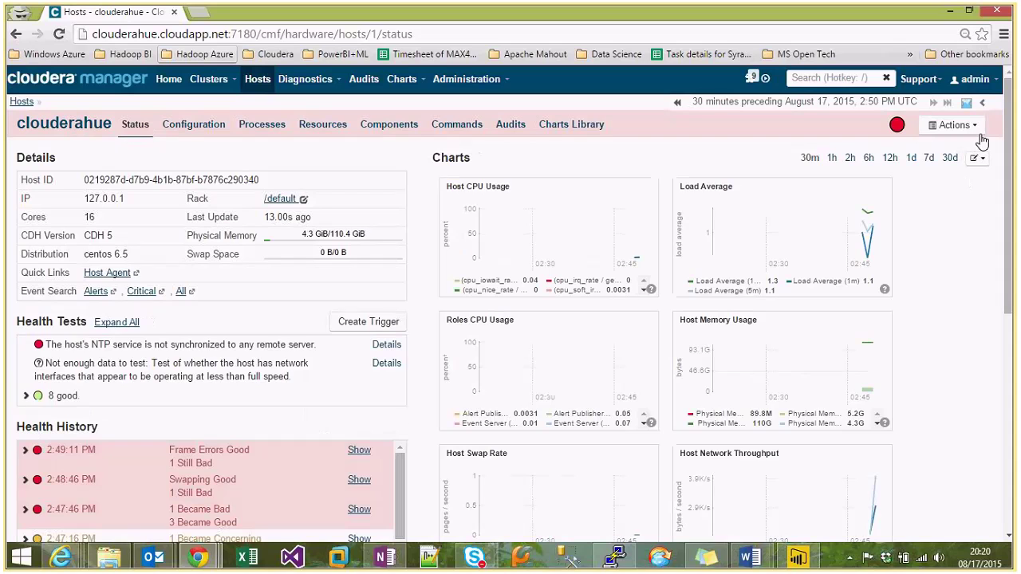
click(974, 131)
click(975, 132)
click(26, 395)
scroll(245, 362, down, 1)
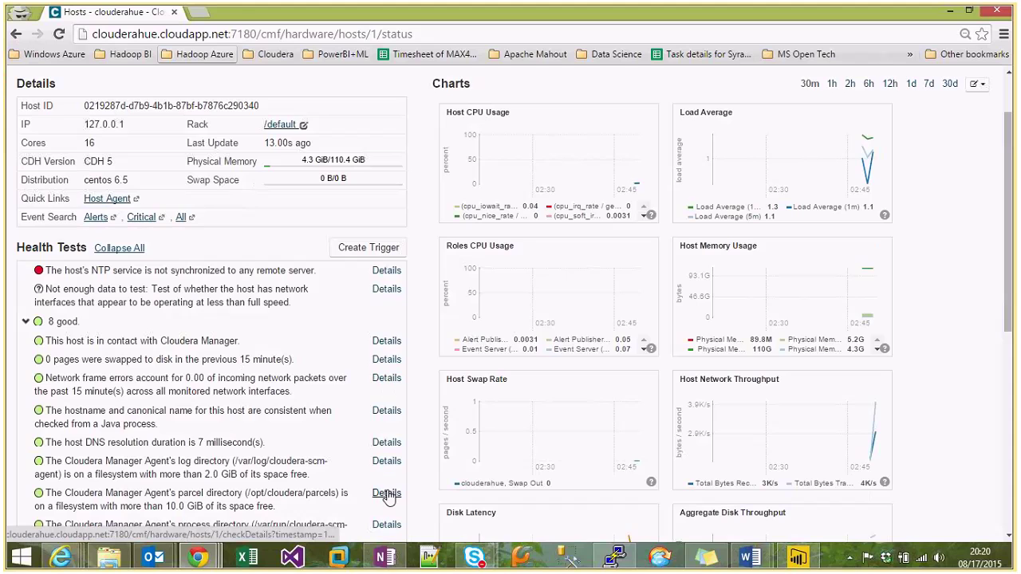
scroll(388, 492, down, 2)
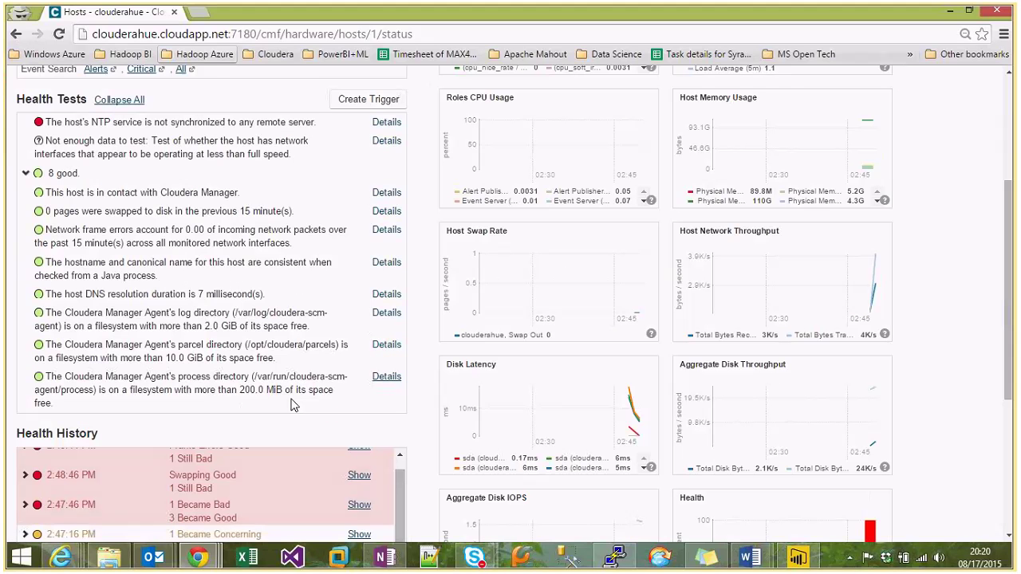
scroll(291, 405, up, 3)
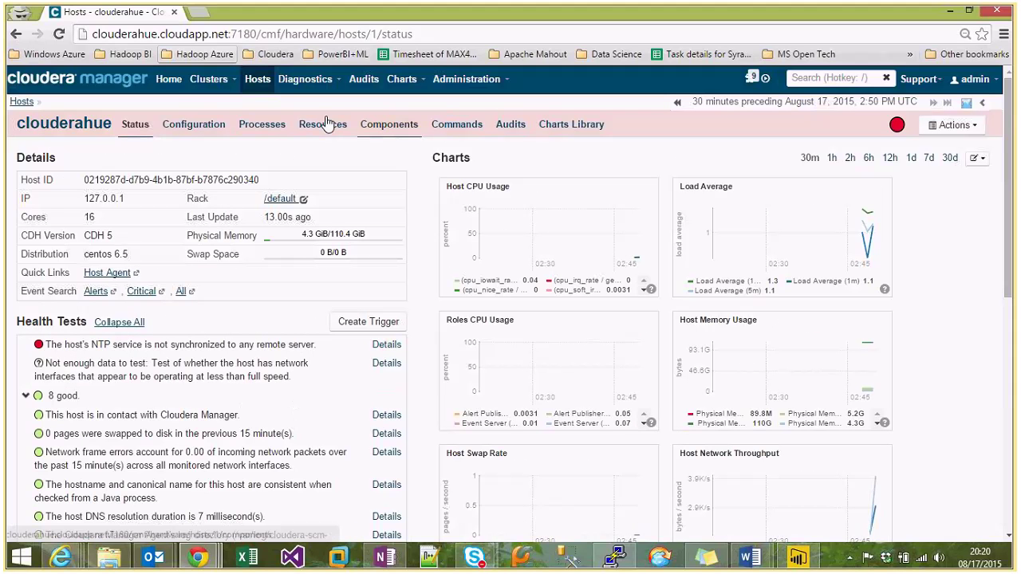
Return Home, check Support's weekly diagnostics setting and Cluster 1's page, then show Cluster 1's options.
click(170, 82)
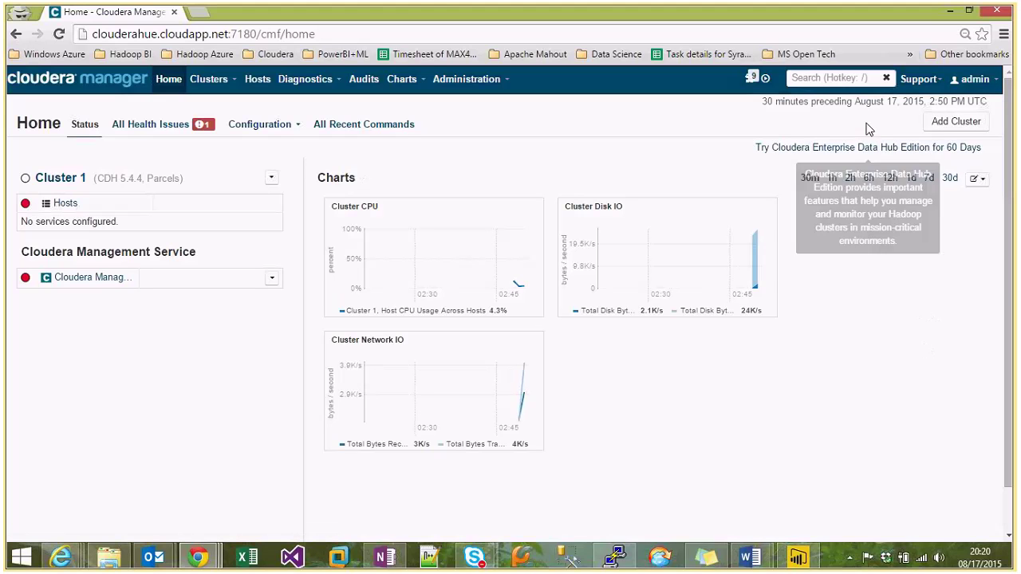
click(920, 80)
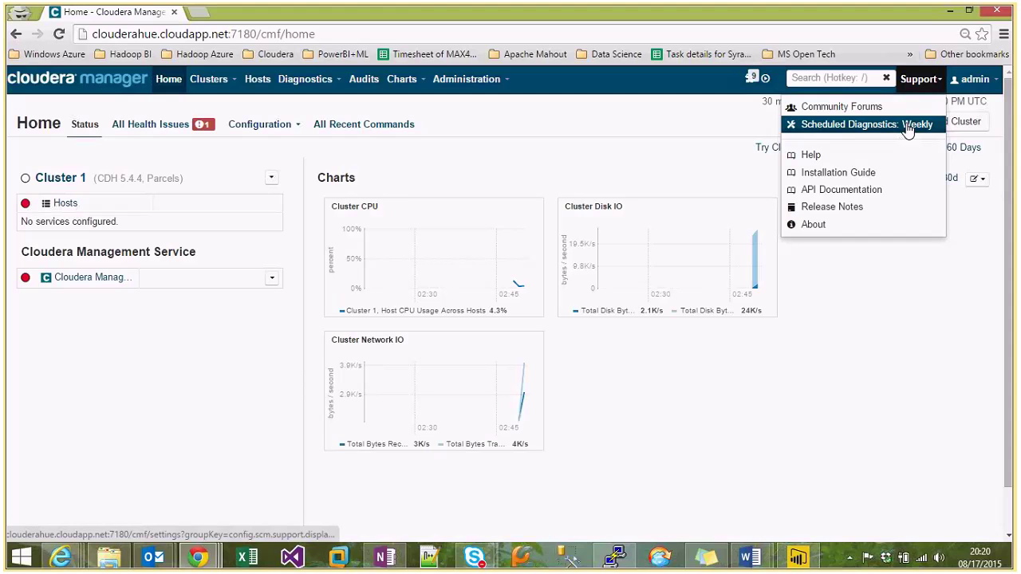
click(907, 127)
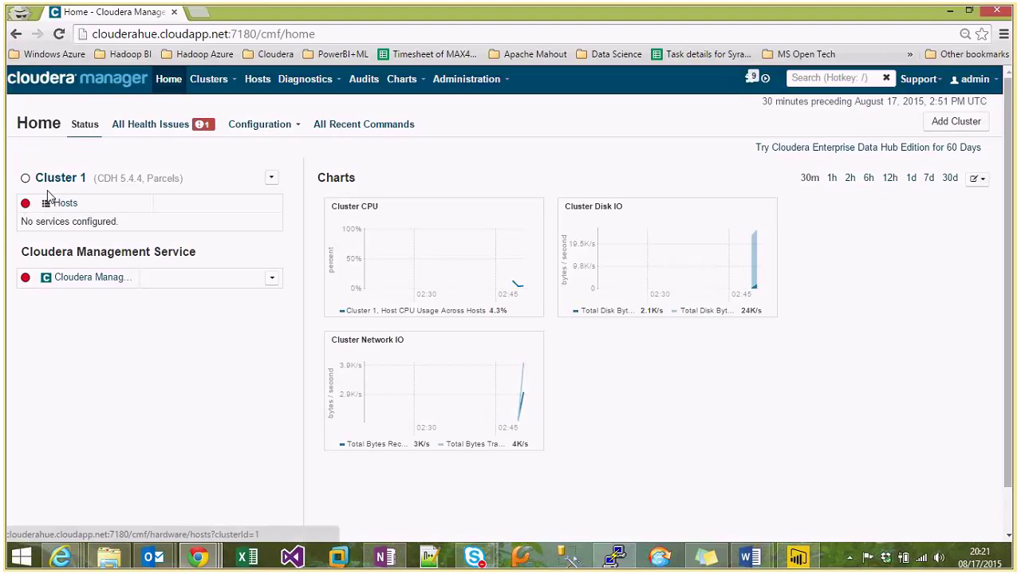
click(23, 186)
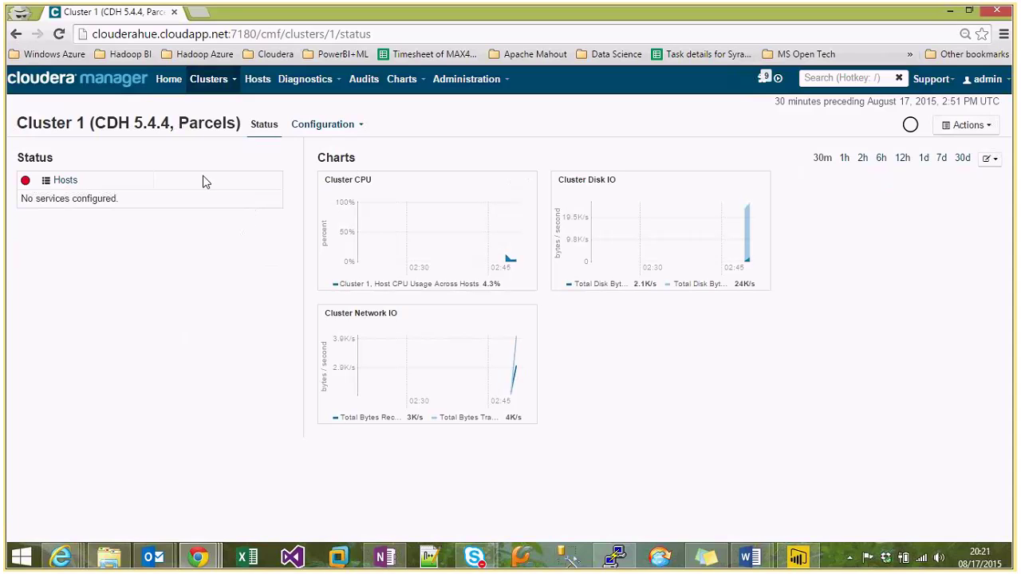
click(16, 33)
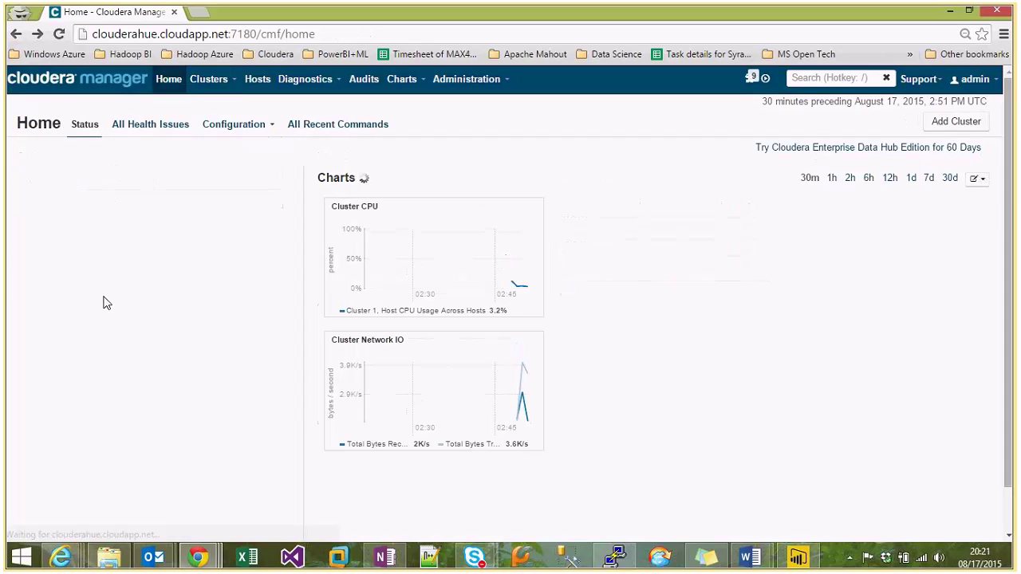
click(270, 179)
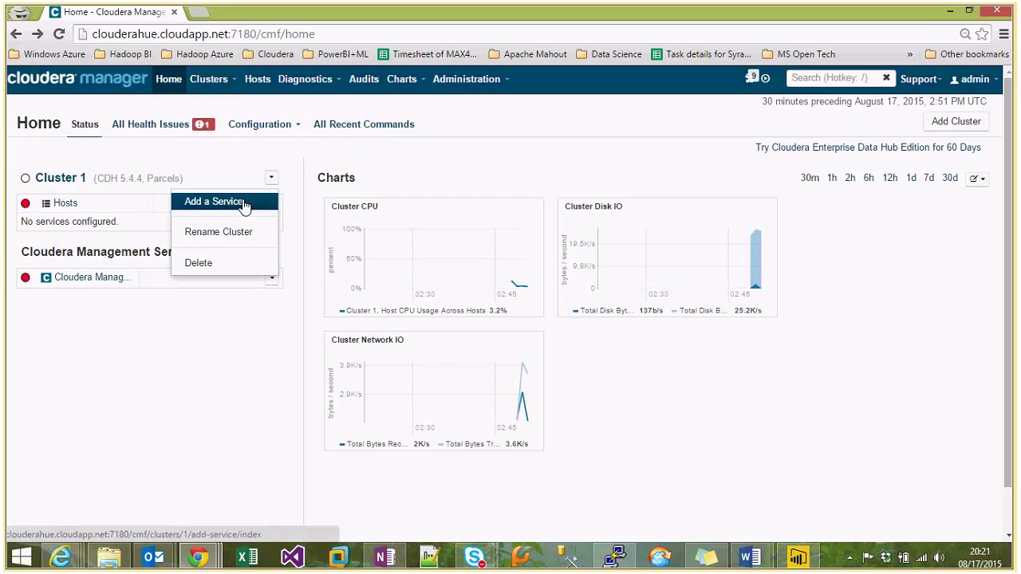
Try adding Impala to Cluster 1 and dismiss the error saying it requires a Hive service.
click(245, 203)
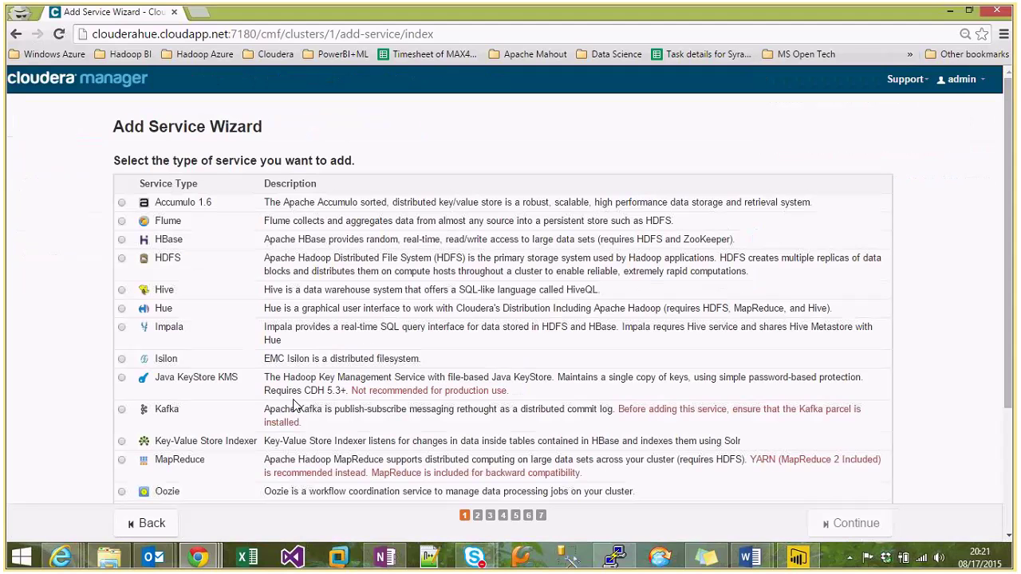
click(121, 327)
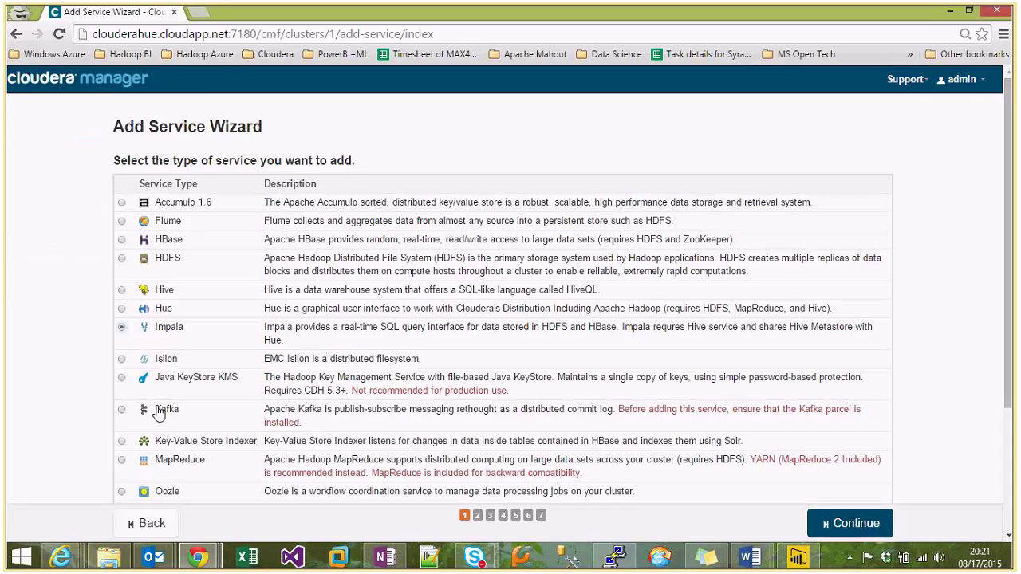
key(ctrl+minus)
key(ctrl+minus)
key(ctrl+minus)
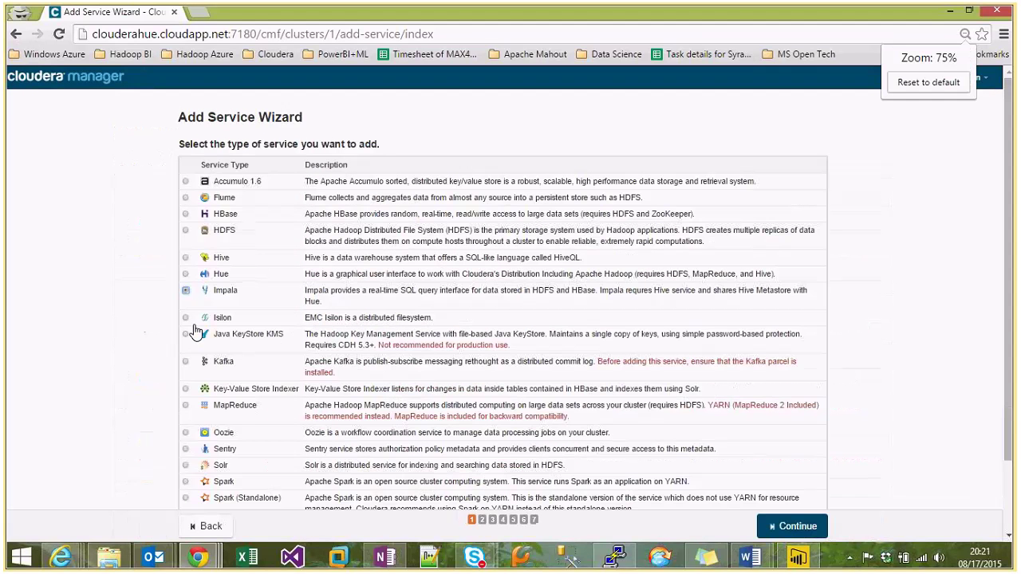
click(185, 257)
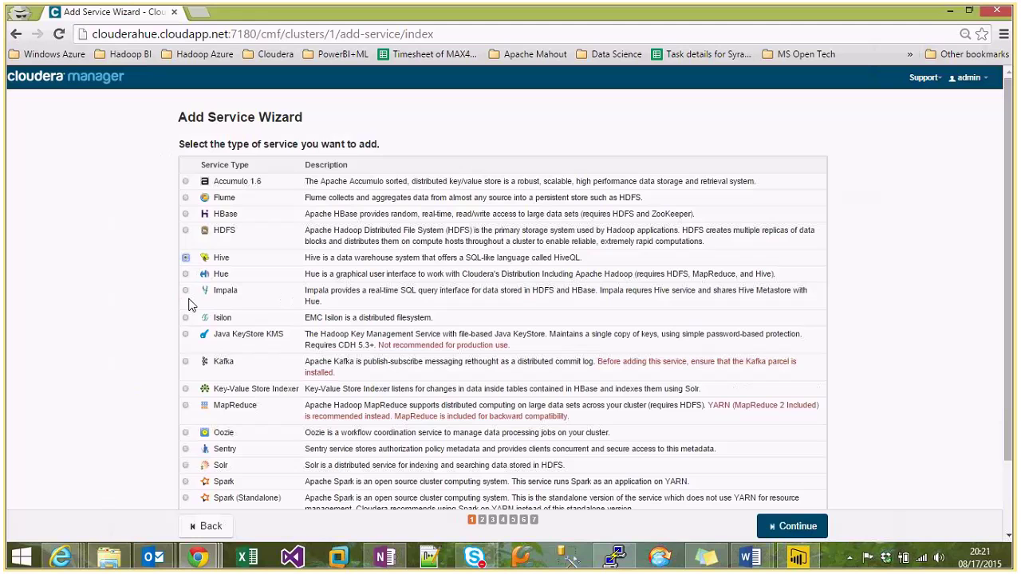
click(185, 291)
click(767, 527)
click(925, 186)
Return to the Cloudera Manager Home page, set browser zoom to 90%, and open the admin menu.
click(209, 526)
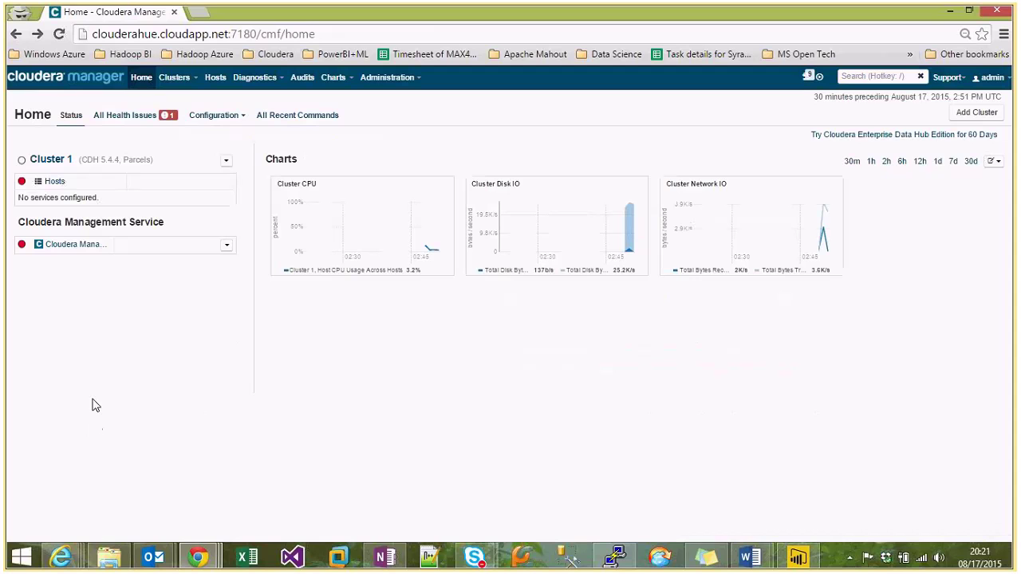
click(215, 117)
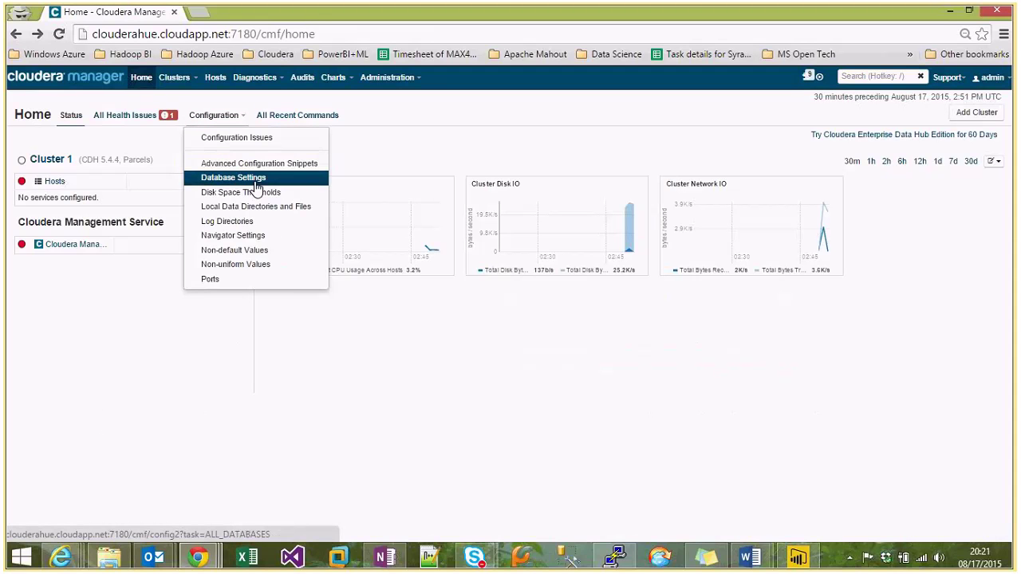
click(1004, 33)
click(959, 175)
click(959, 174)
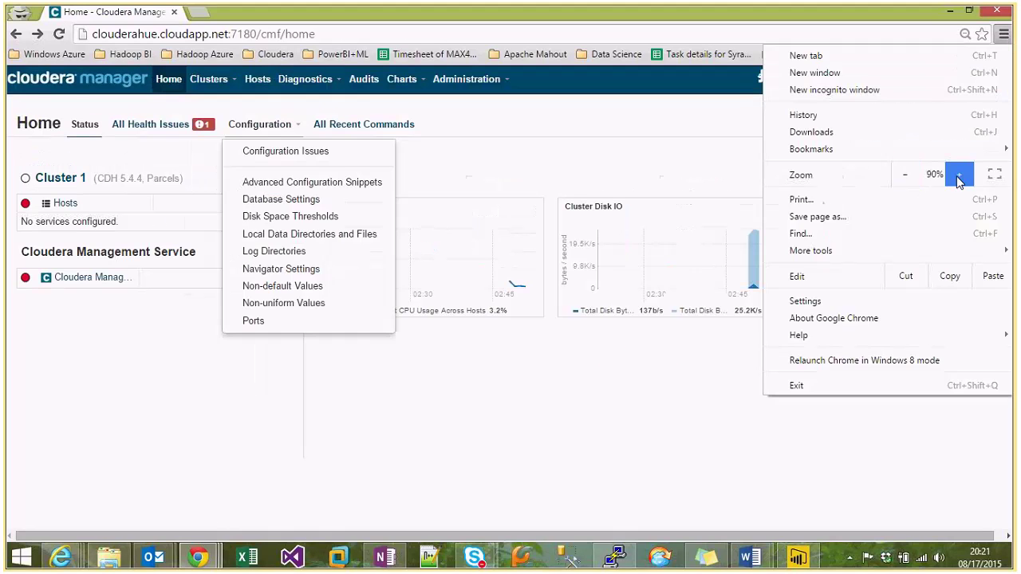
click(598, 433)
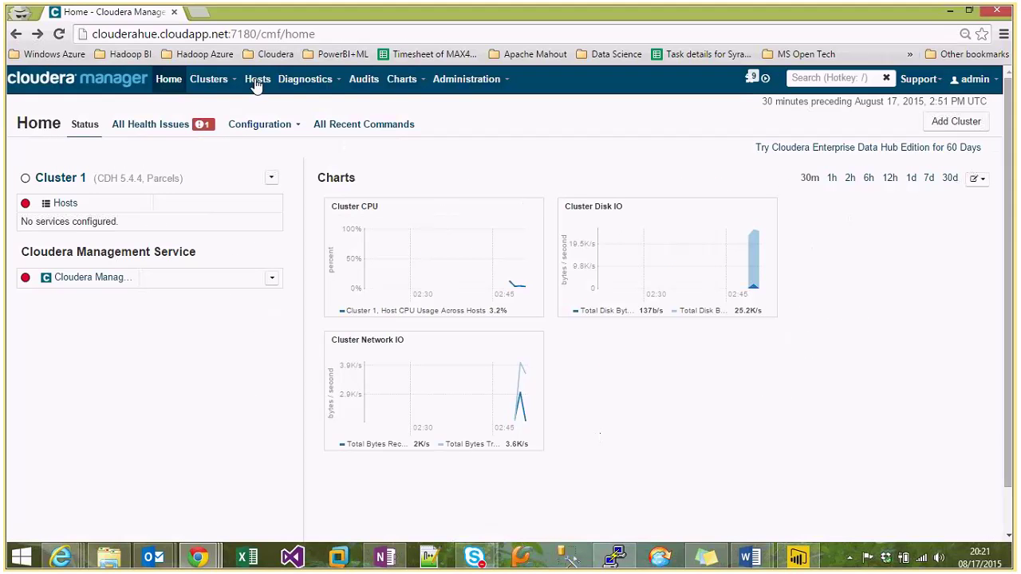
click(974, 79)
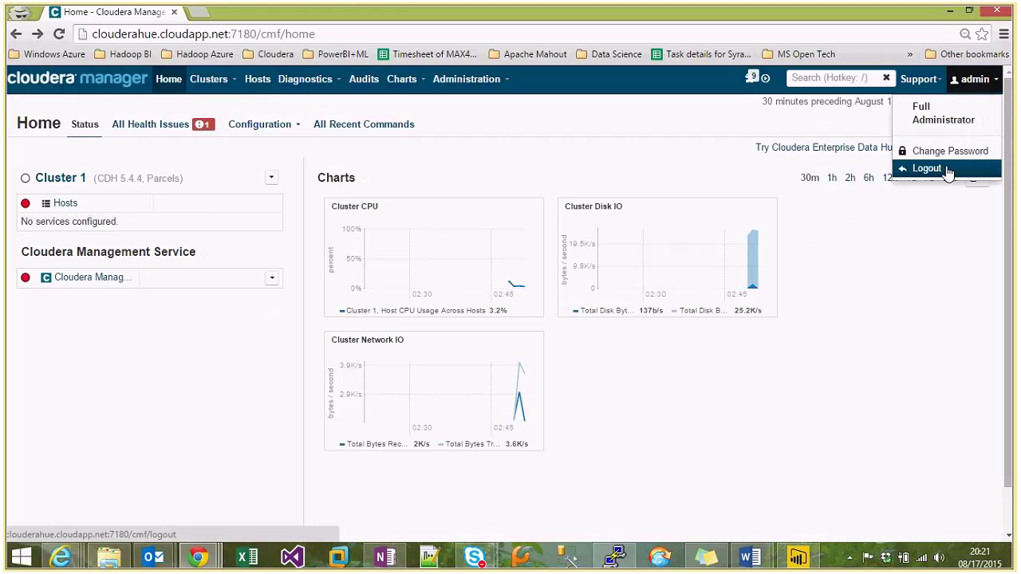
Log out, then sign back in with the admin username and account password.
click(927, 168)
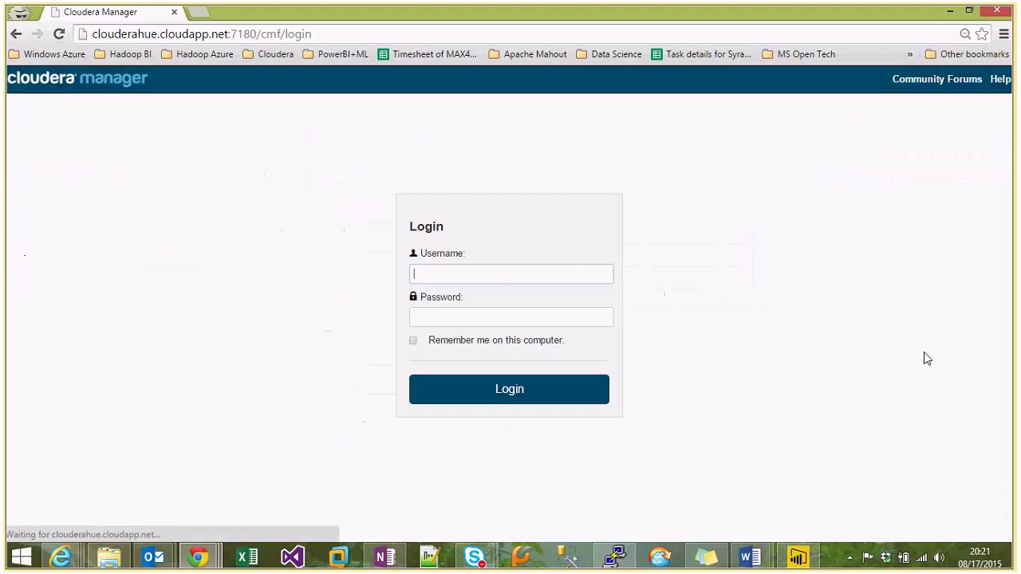
text(ad)
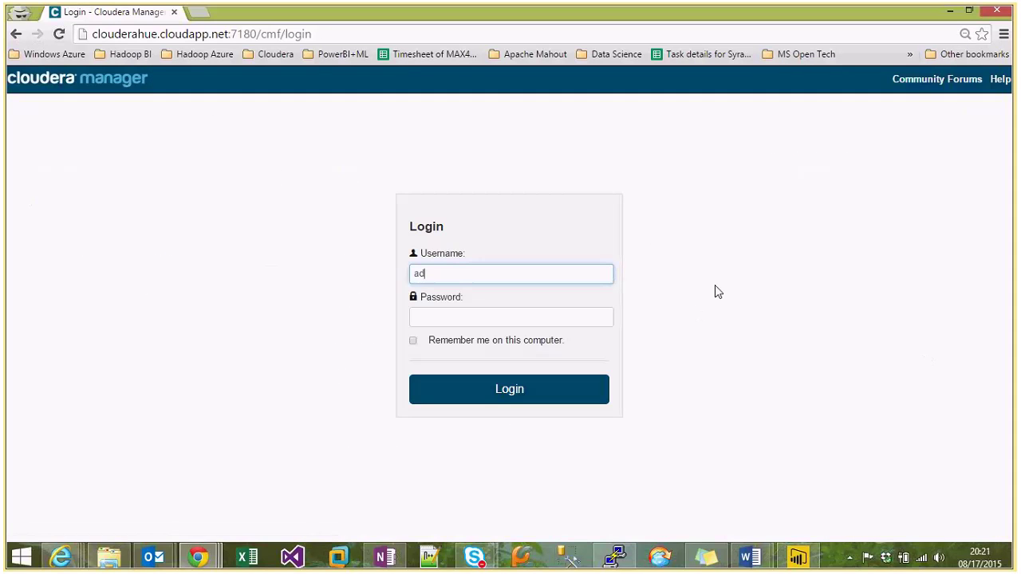
text(min)
key(Tab)
text(admin)
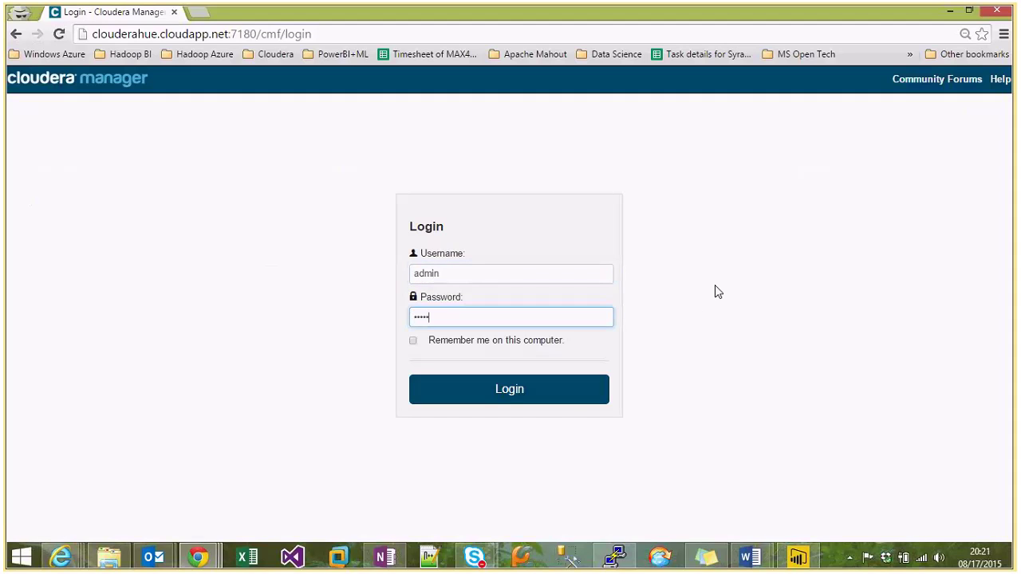
click(561, 398)
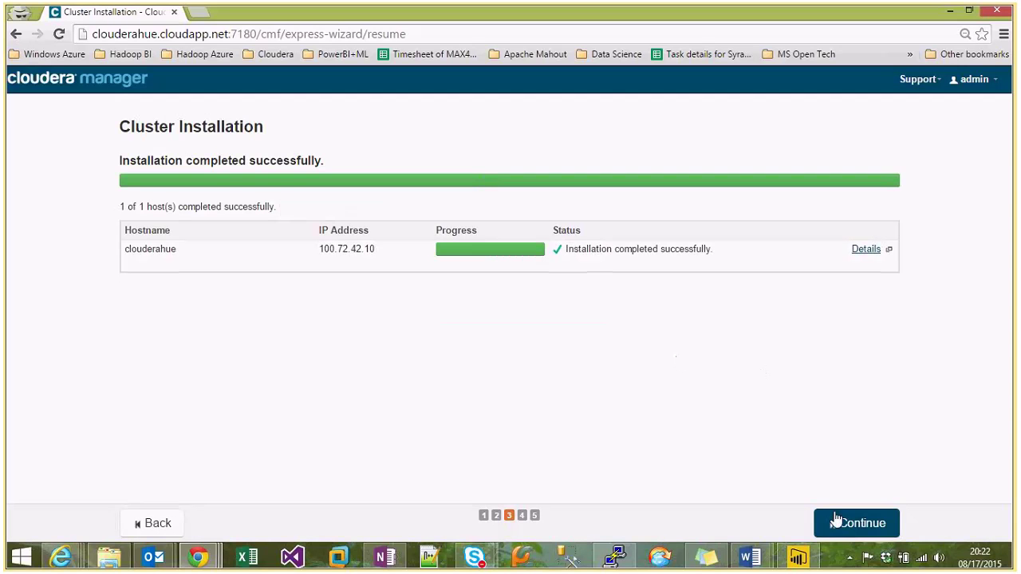
Continue past the installation and CDH 5.4.4 parcel installation pages to host inspection.
click(835, 519)
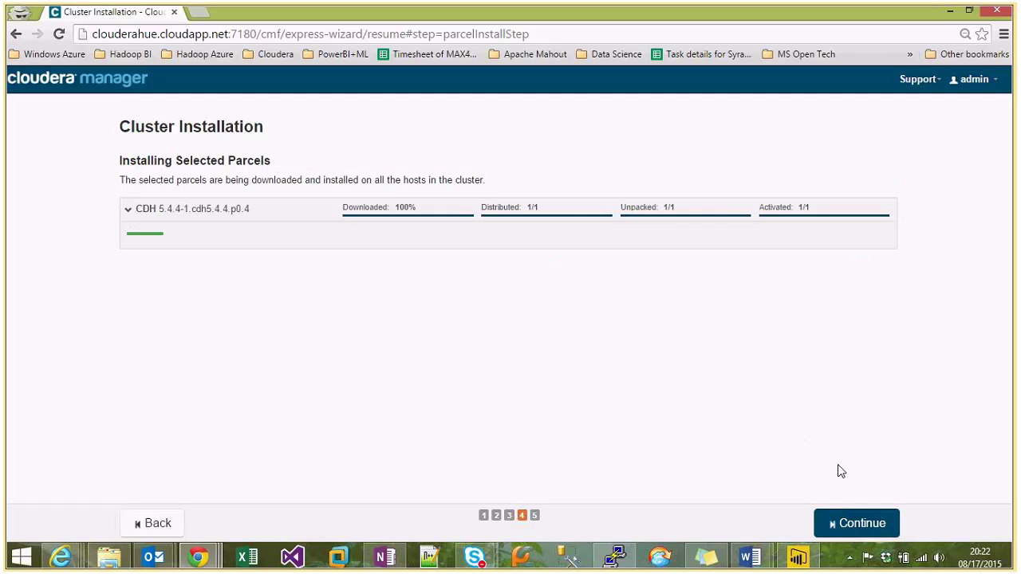
click(854, 525)
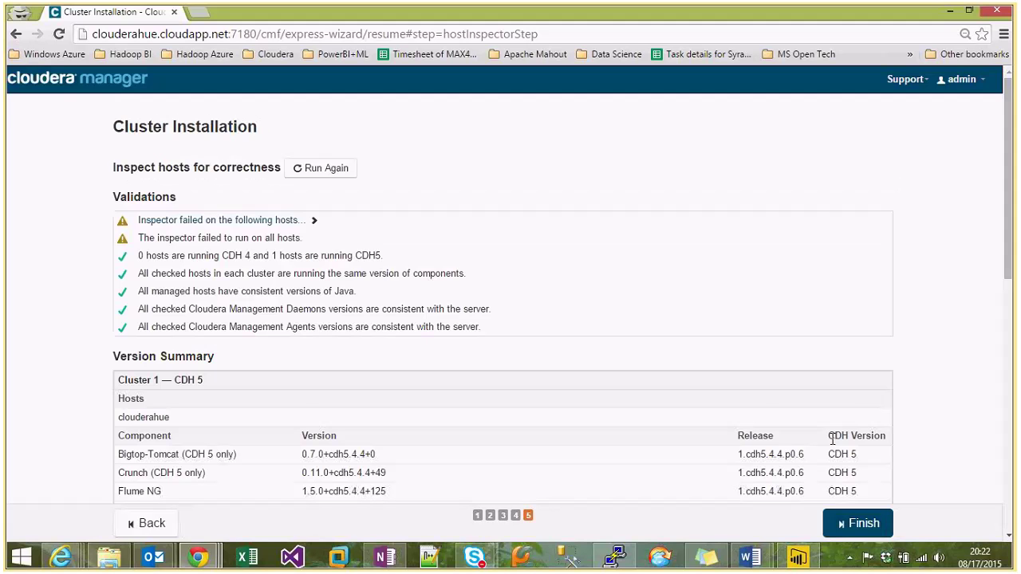
scroll(832, 486, down, 2)
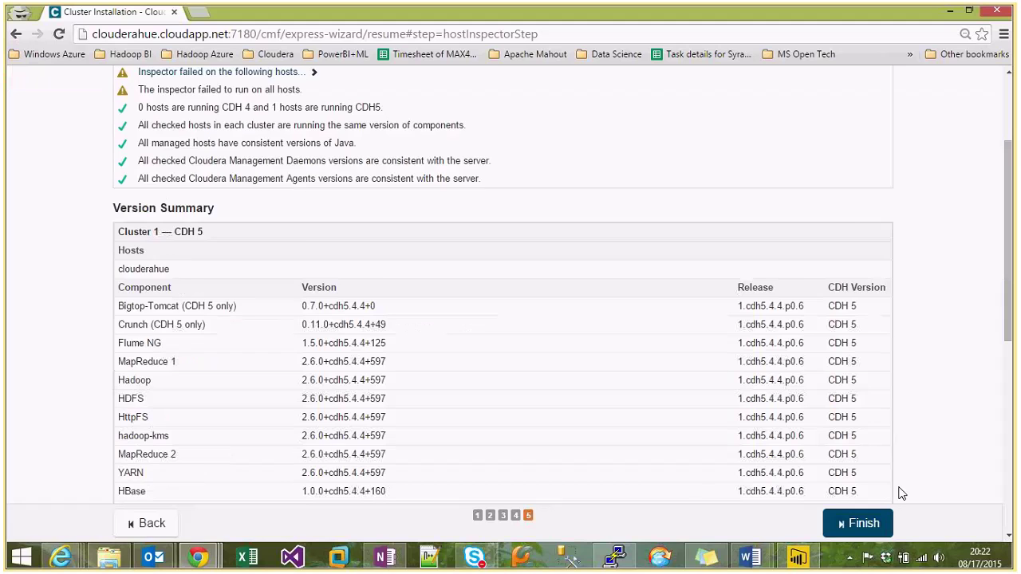
scroll(901, 494, down, 2)
scroll(459, 241, up, 3)
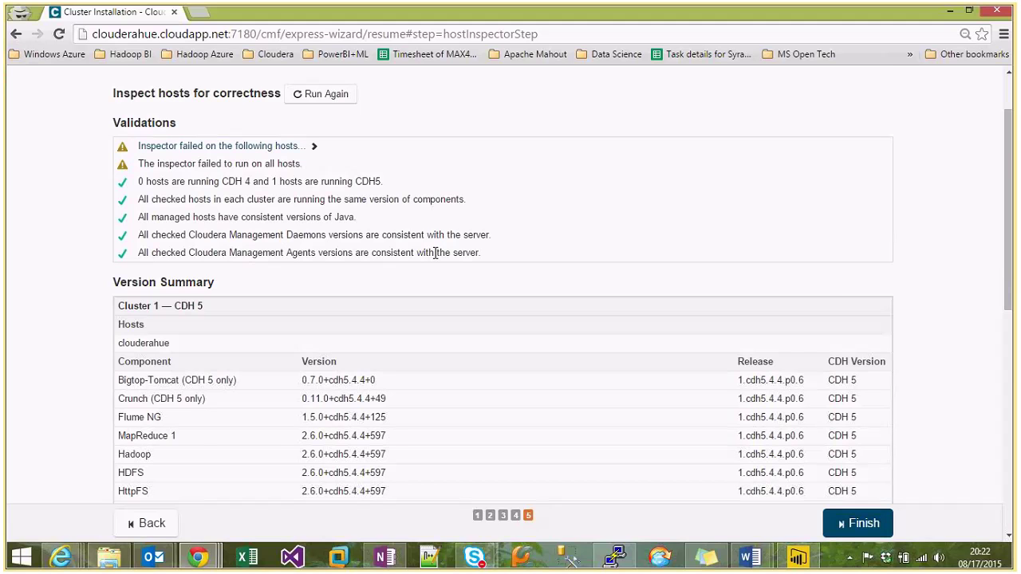
scroll(319, 251, down, 2)
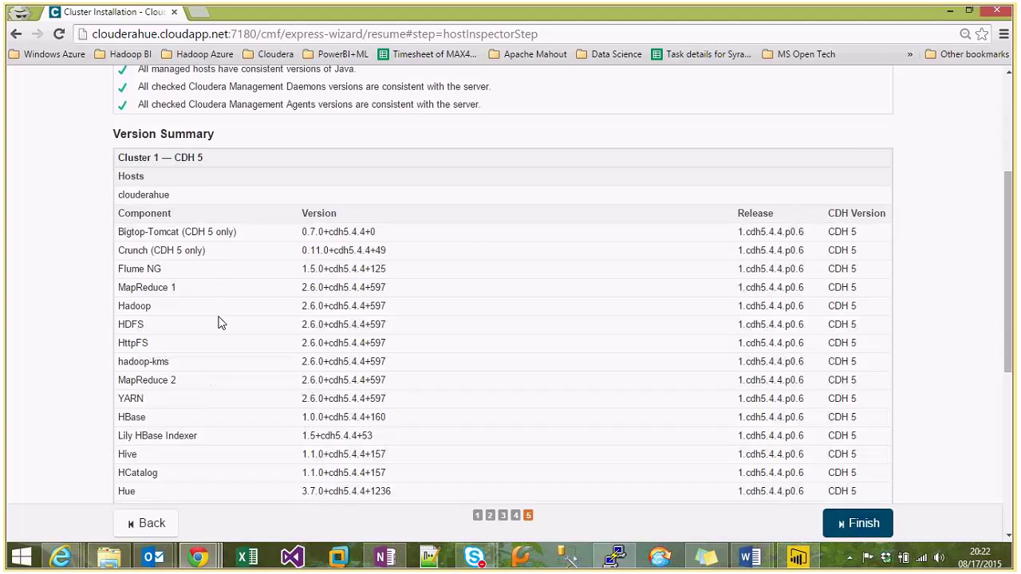
scroll(220, 321, down, 1)
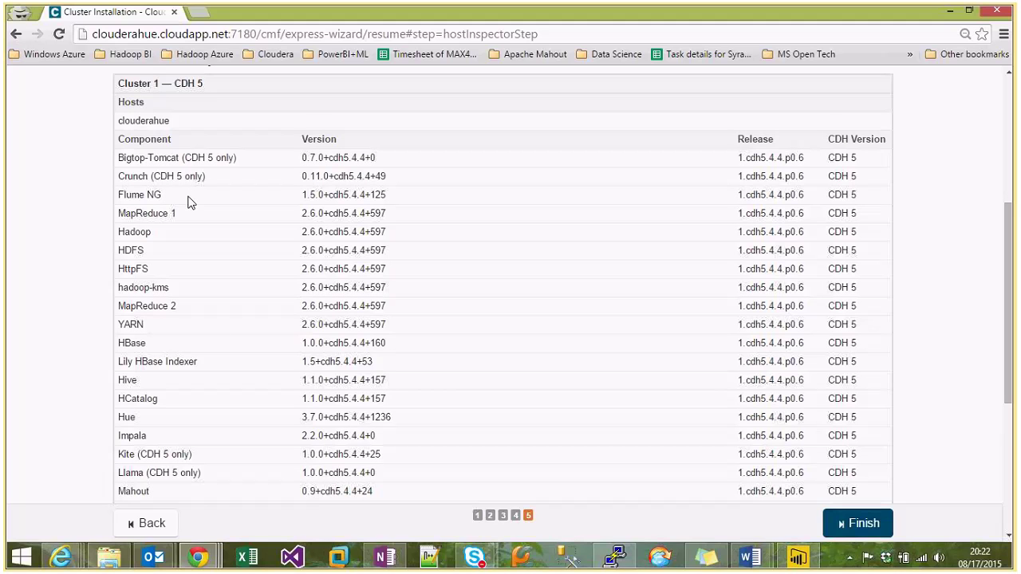
scroll(224, 327, down, 1)
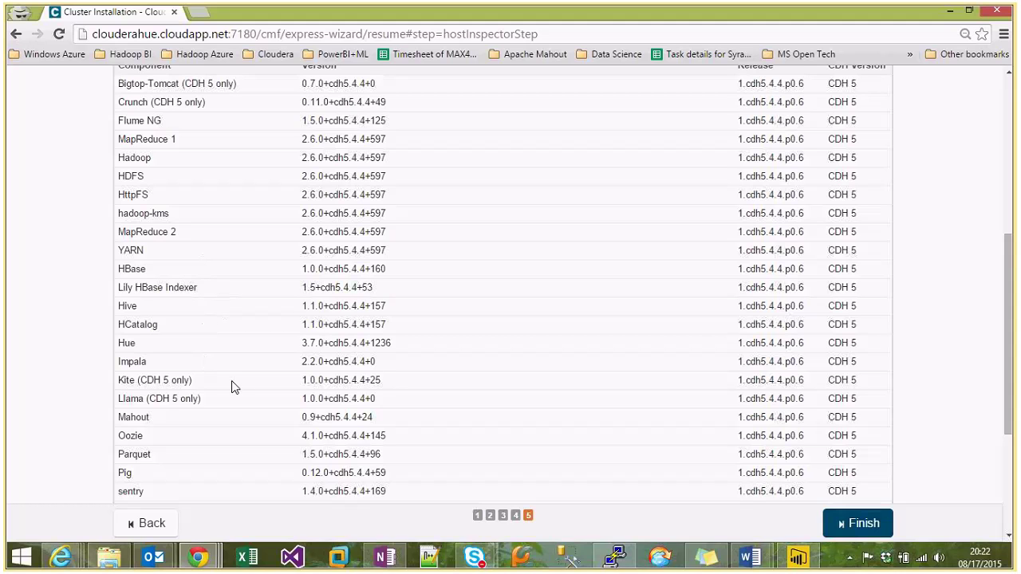
scroll(235, 351, down, 1)
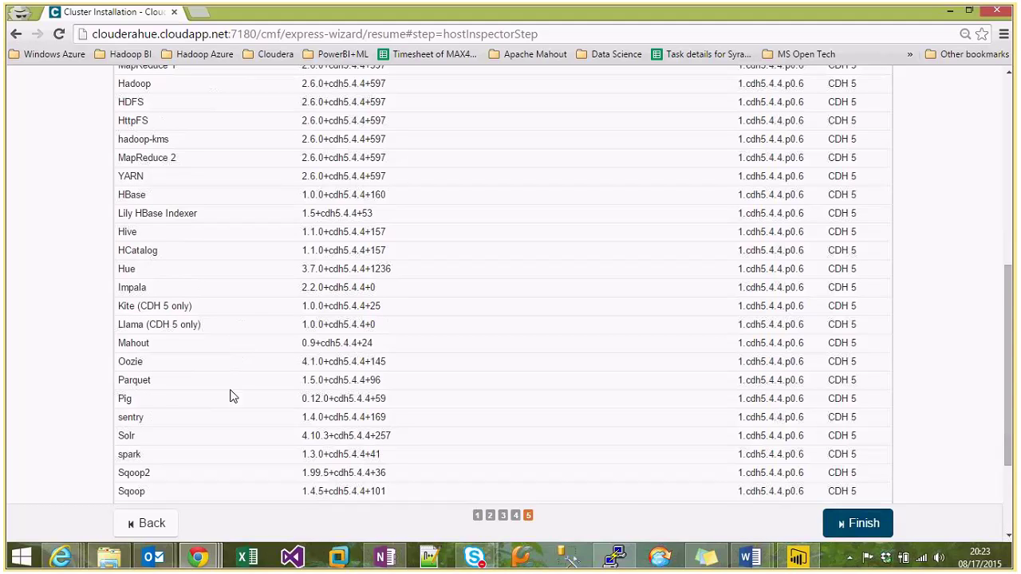
scroll(229, 390, down, 1)
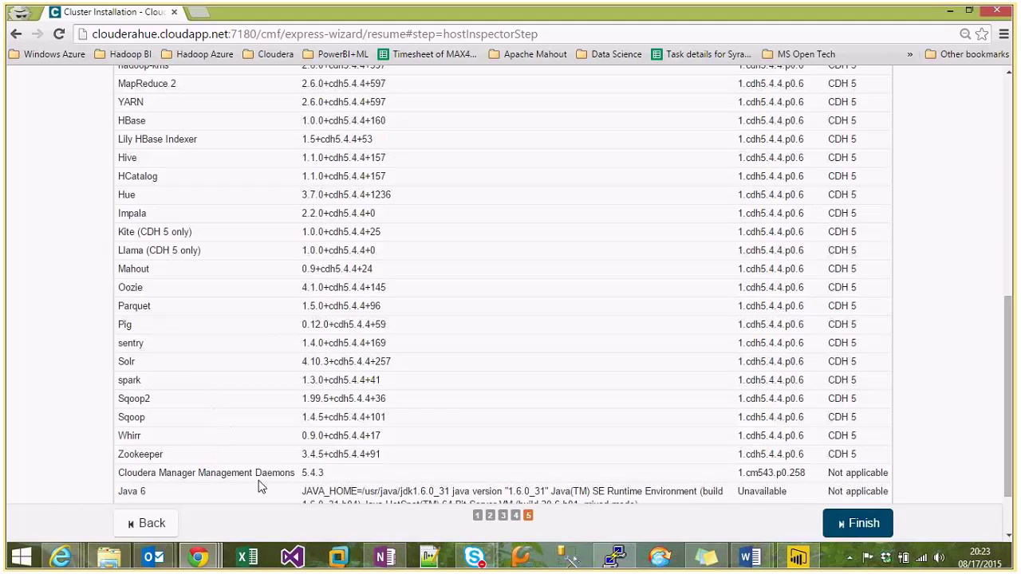
scroll(260, 487, down, 1)
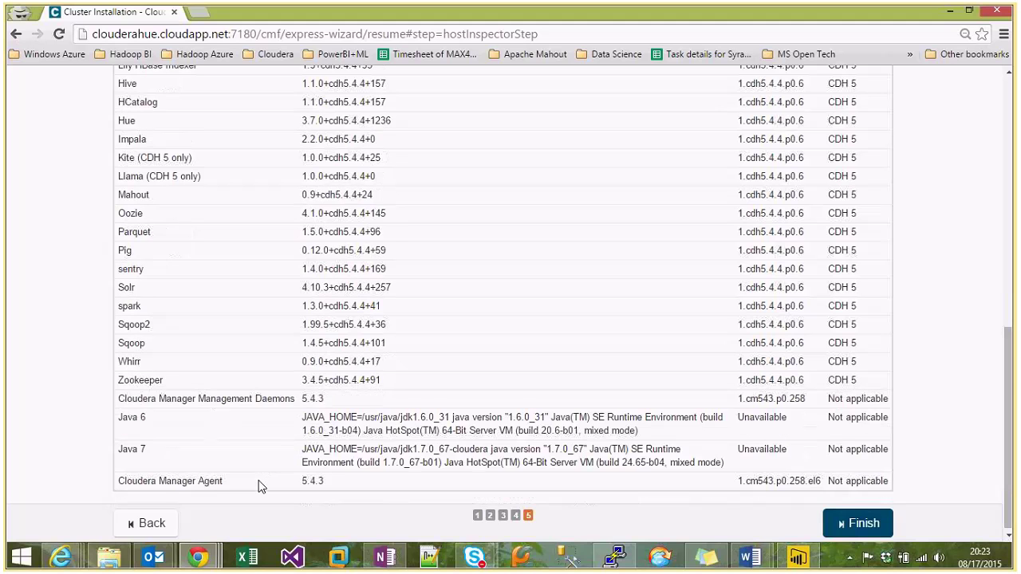
scroll(239, 477, down, 1)
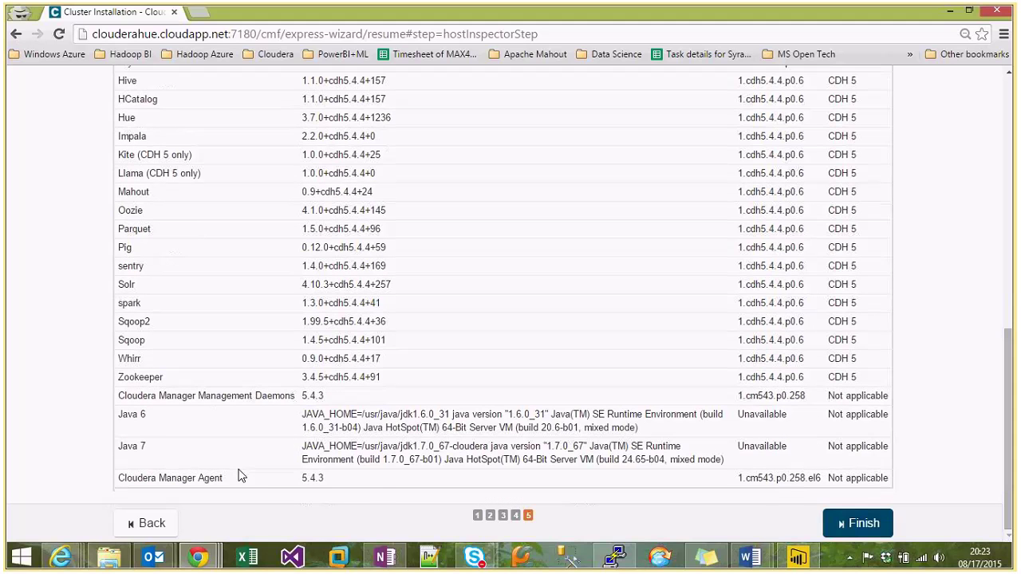
scroll(556, 474, up, 6)
scroll(556, 474, down, 6)
Finish installation, choose All Services for CDH 5, and continue to role assignments.
click(858, 523)
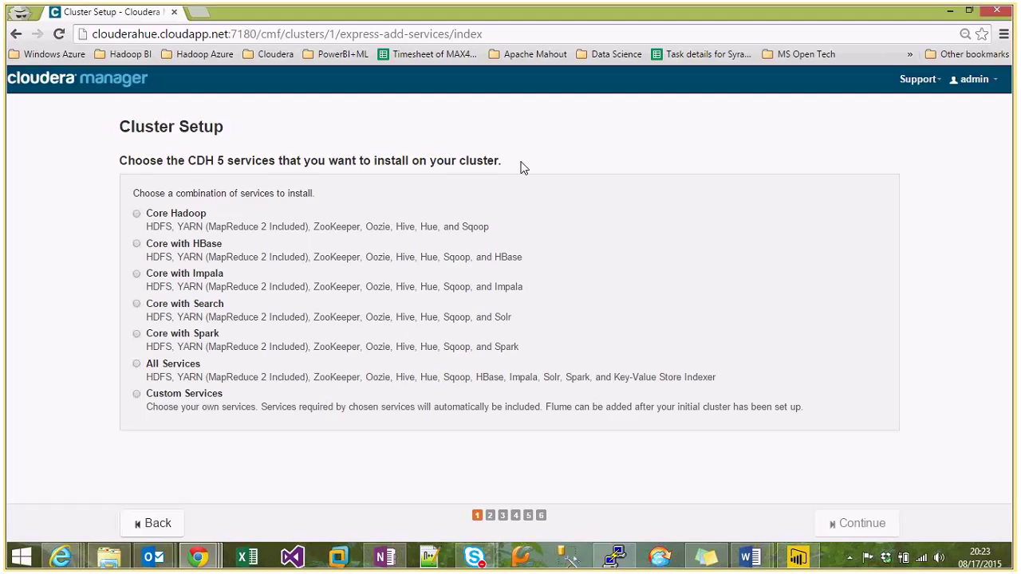
click(137, 365)
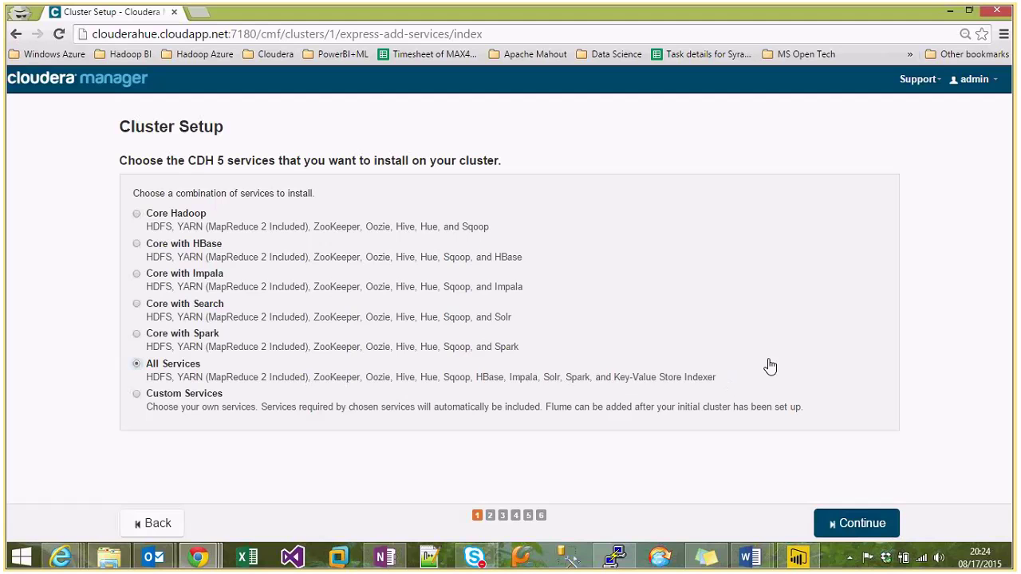
click(851, 524)
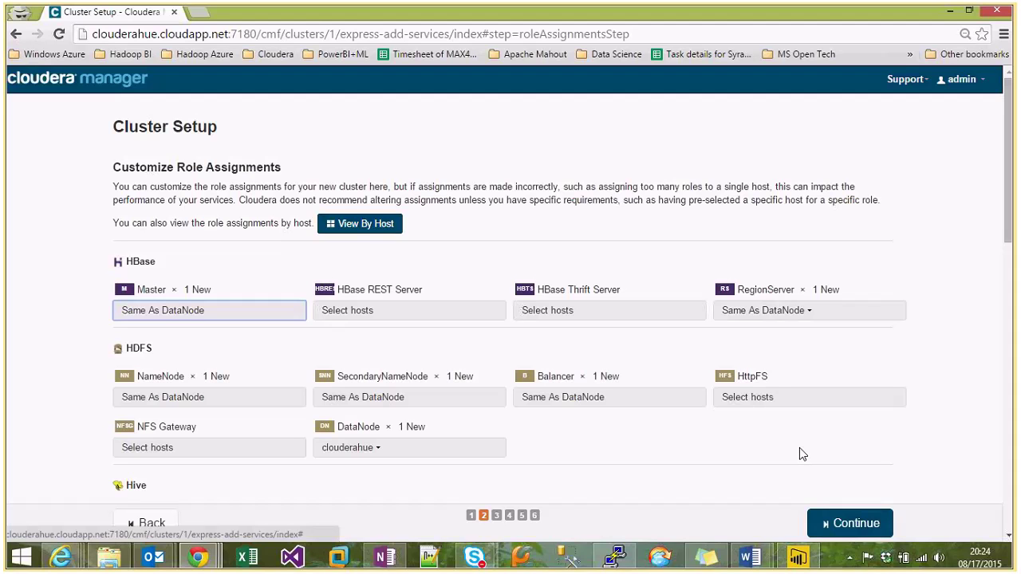
Review the default HBase, HDFS and other role assignments and accept them unchanged.
scroll(486, 396, down, 1)
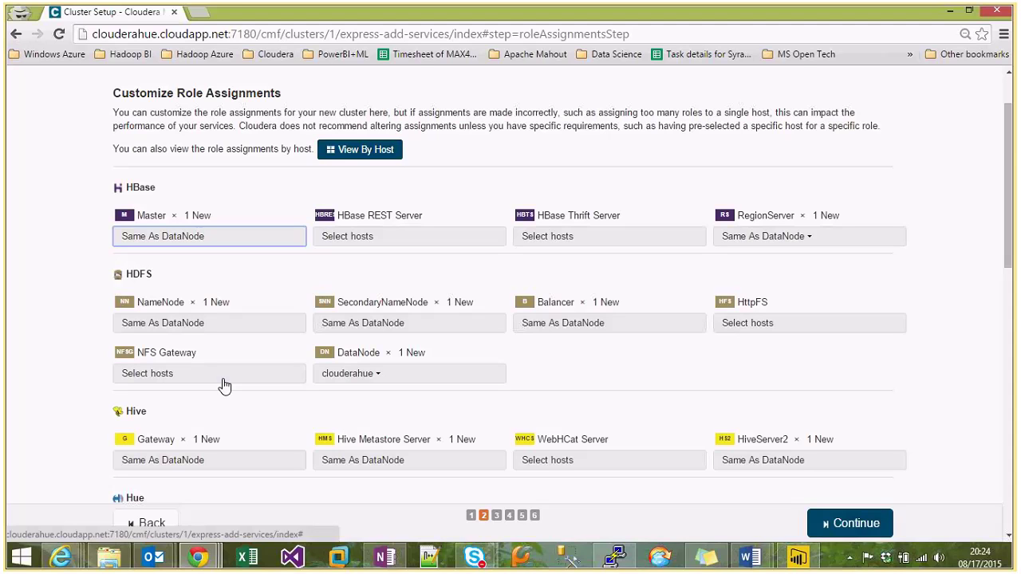
scroll(224, 386, down, 2)
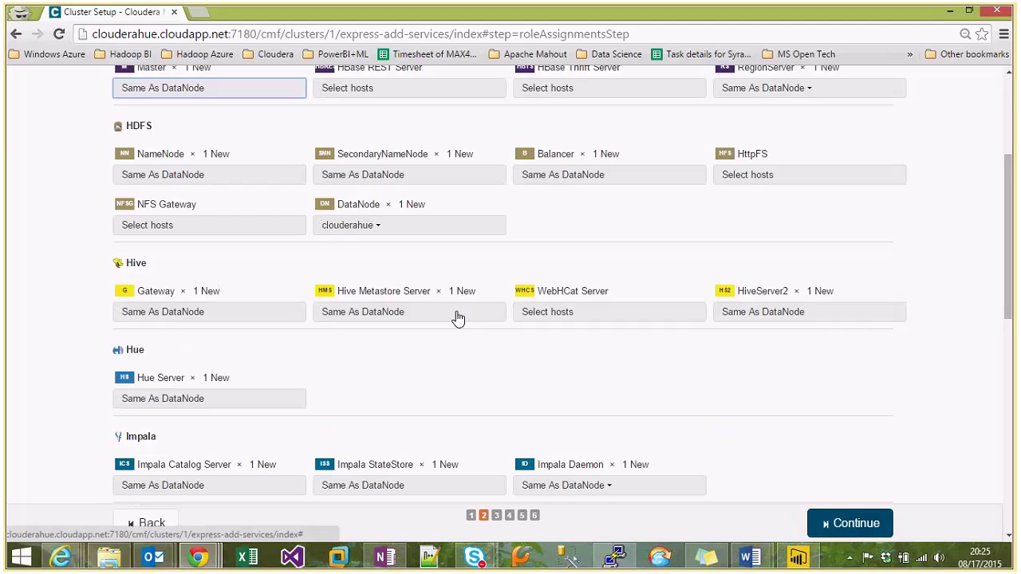
scroll(458, 317, down, 2)
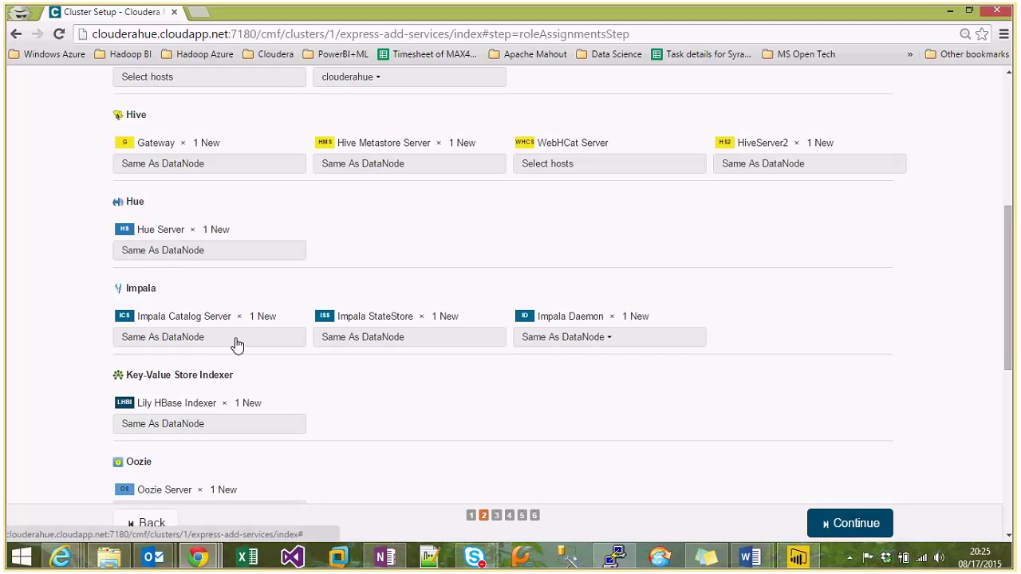
scroll(312, 429, down, 3)
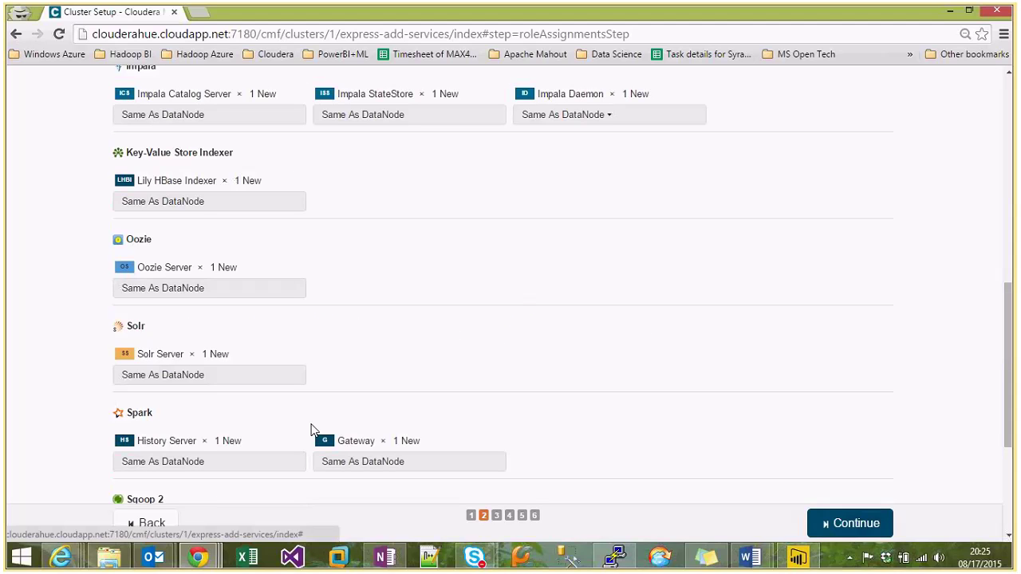
scroll(312, 429, down, 2)
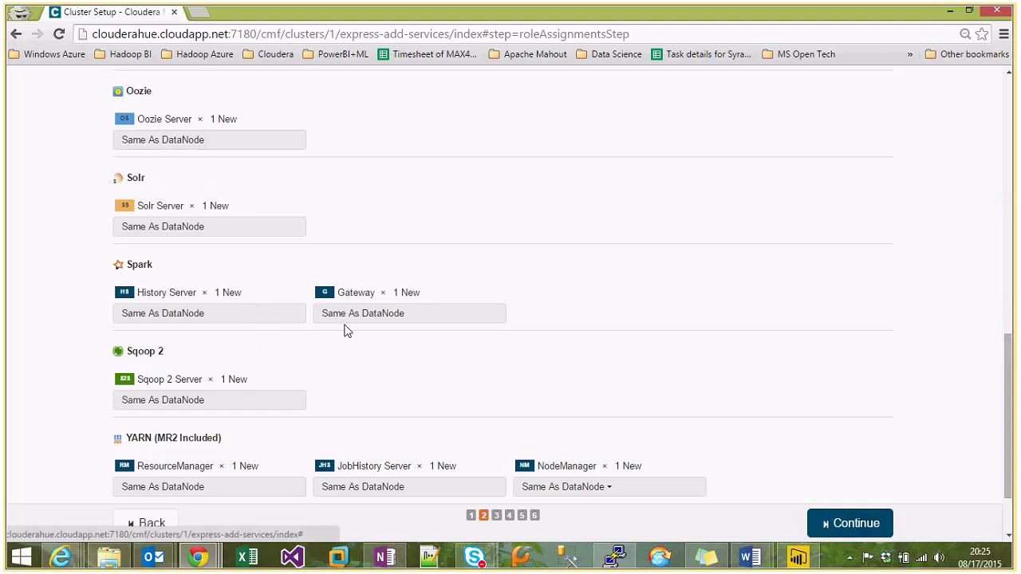
scroll(341, 404, down, 1)
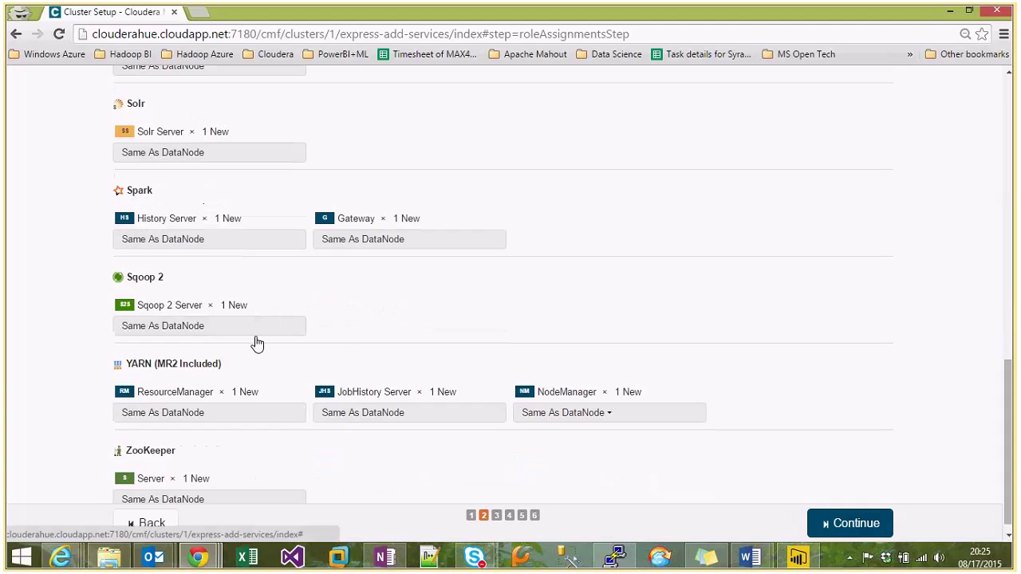
scroll(256, 343, down, 1)
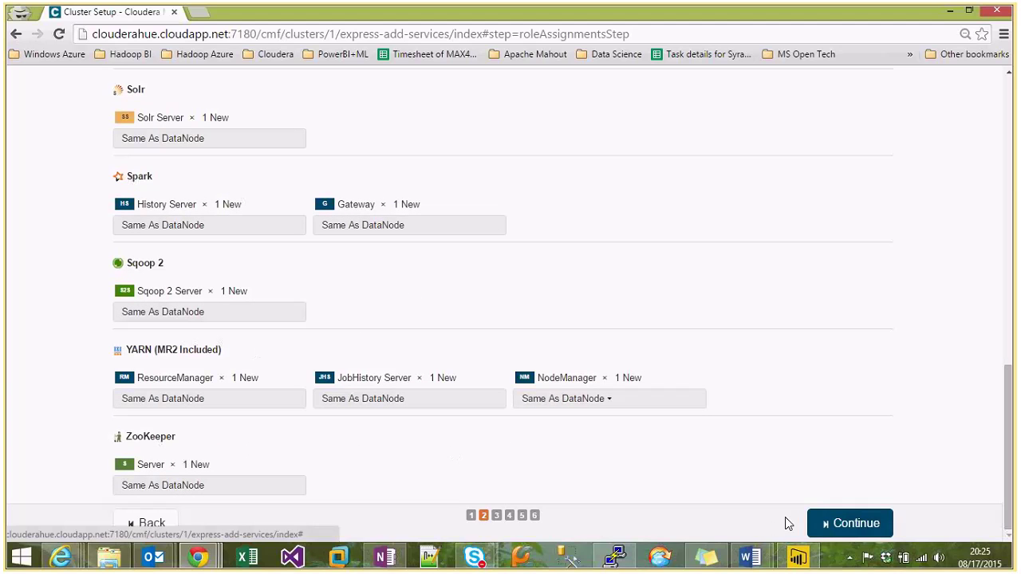
click(841, 525)
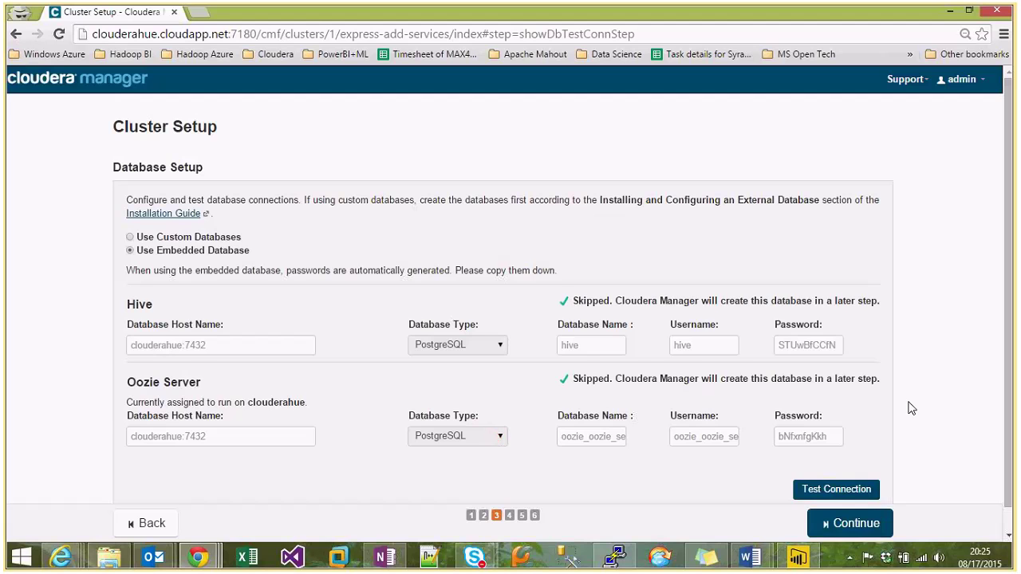
Keep the embedded database for Hive and Oozie and proceed to Review Changes.
scroll(912, 409, down, 1)
click(847, 523)
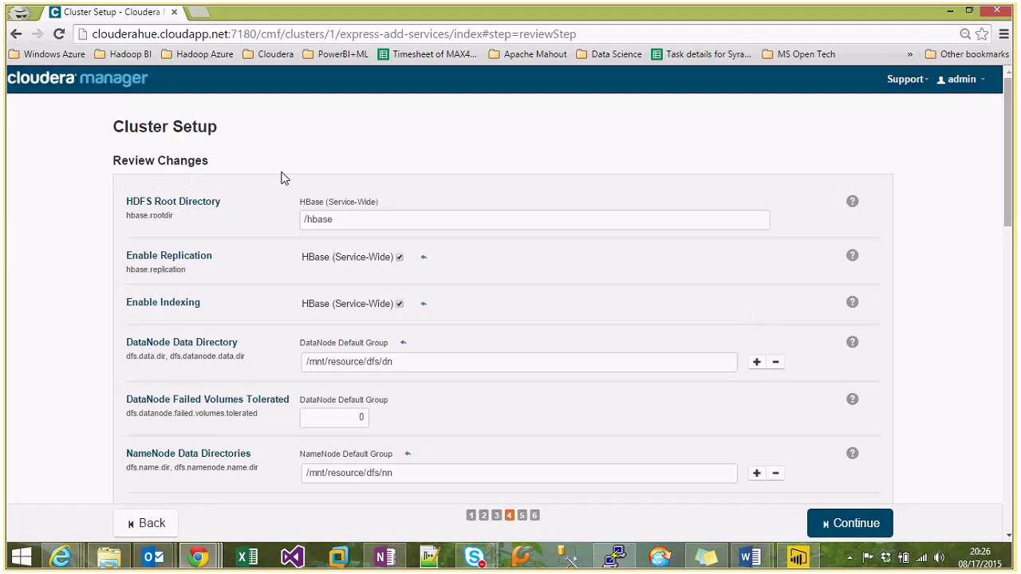
Scroll through Review Changes settings such as HBase root /hbase and DataNode directory /mnt/resource/dfs/dn.
scroll(251, 213, down, 1)
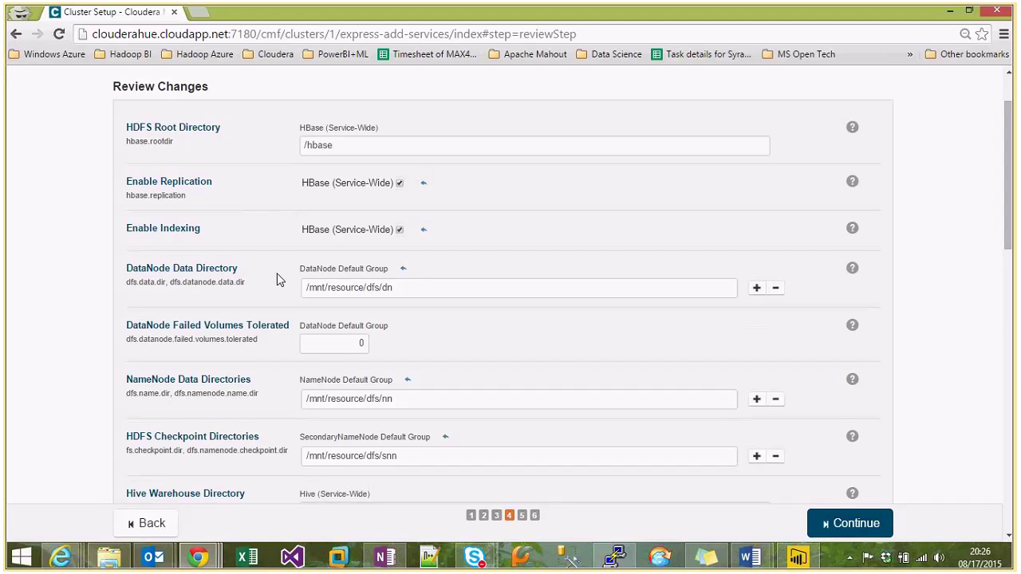
scroll(279, 279, down, 1)
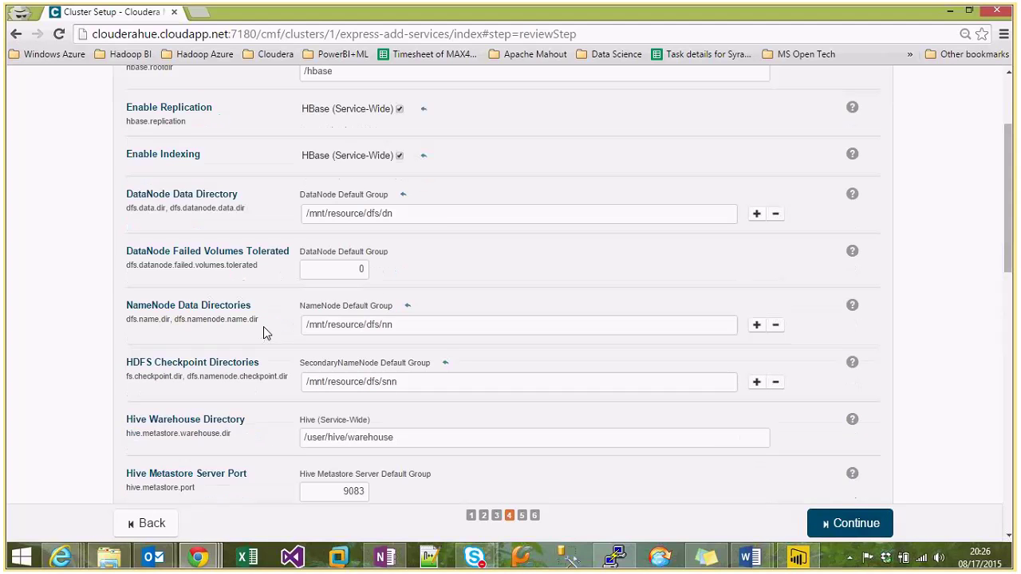
scroll(263, 326, down, 2)
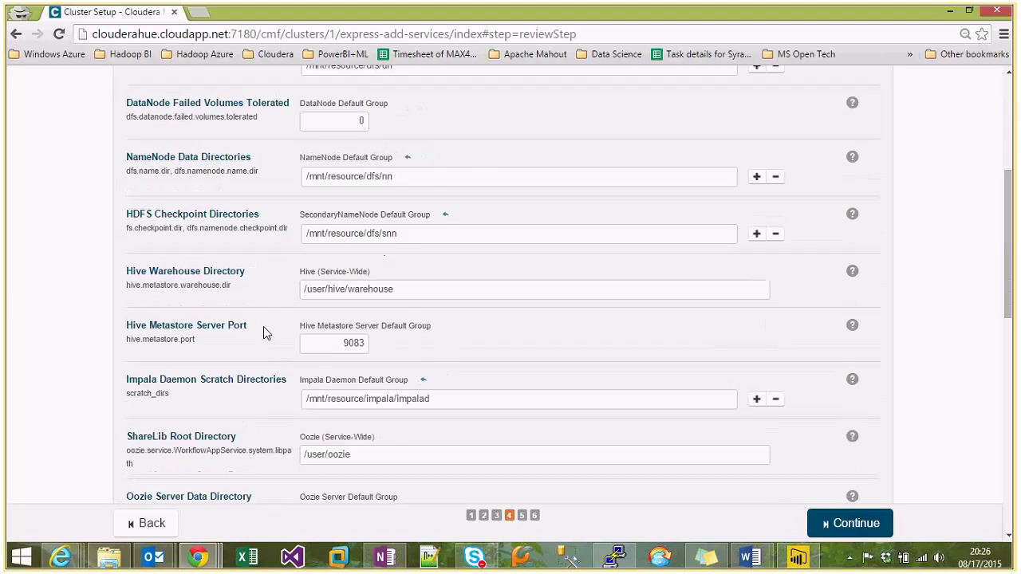
scroll(263, 326, down, 1)
scroll(263, 326, down, 1)
scroll(266, 333, down, 1)
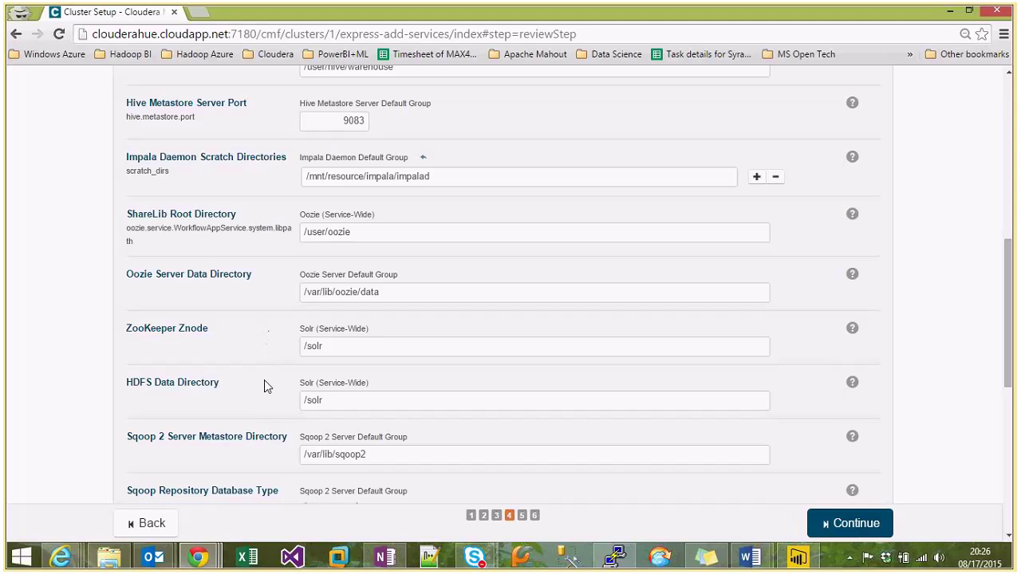
scroll(266, 393, down, 3)
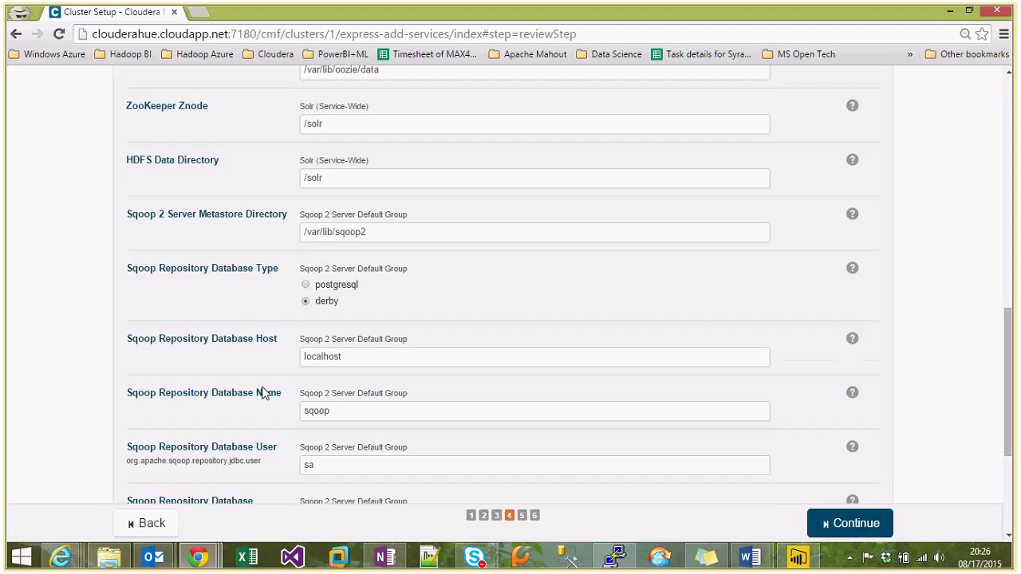
scroll(271, 311, down, 1)
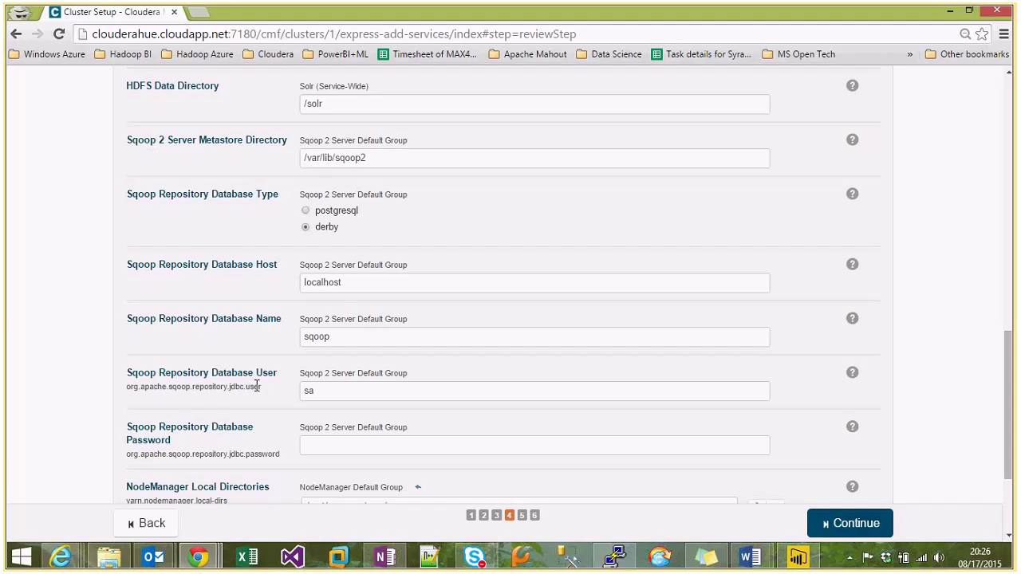
scroll(256, 386, down, 1)
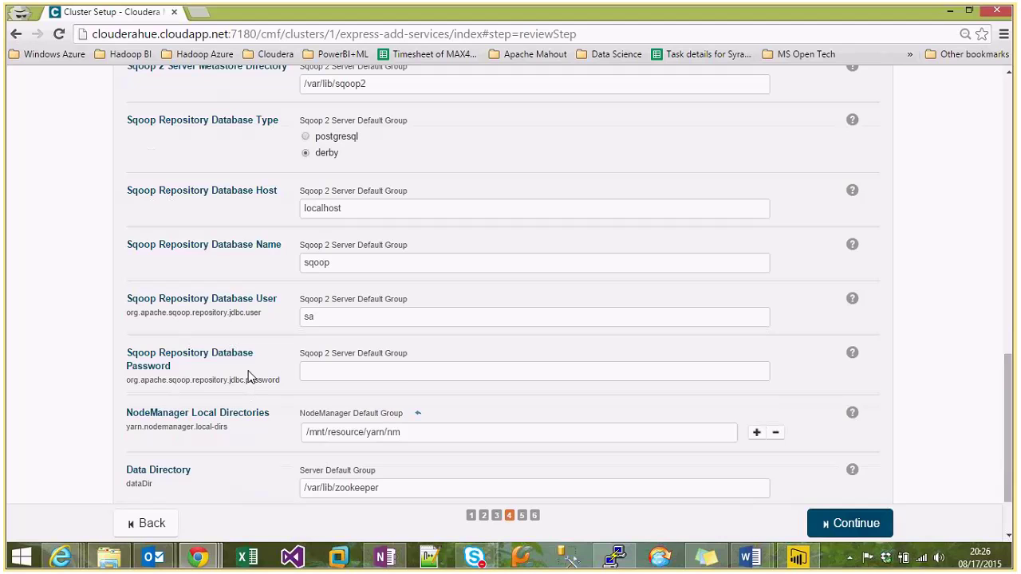
Enter a Sqoop Repository Database password and start the First Run.
click(427, 368)
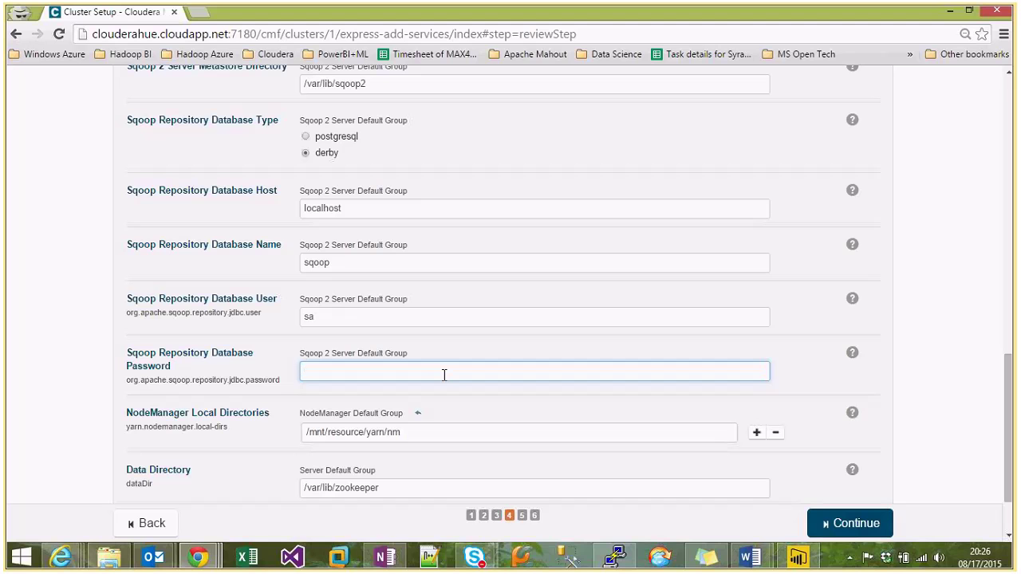
text(••••••••)
scroll(444, 375, down, 2)
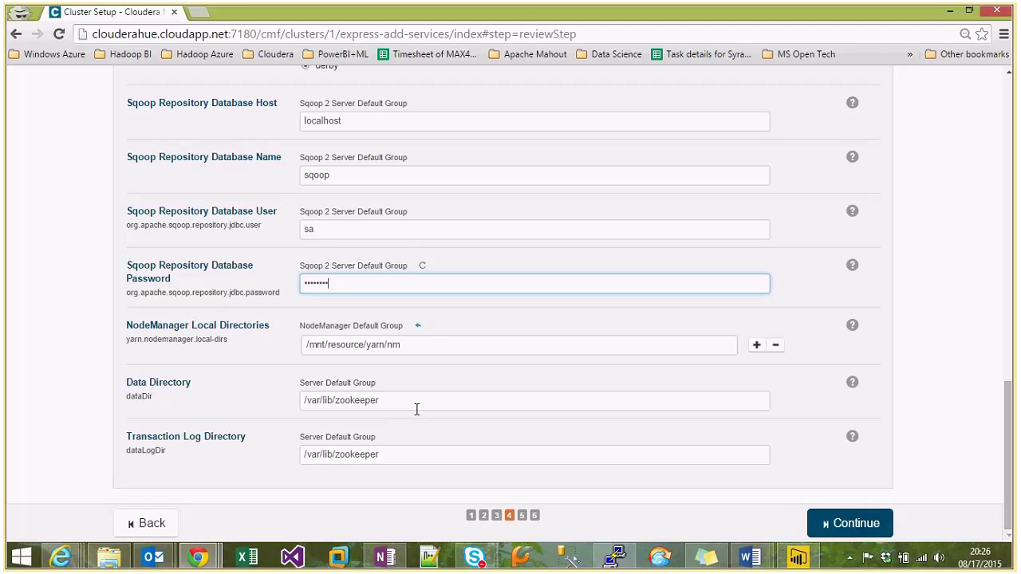
click(848, 531)
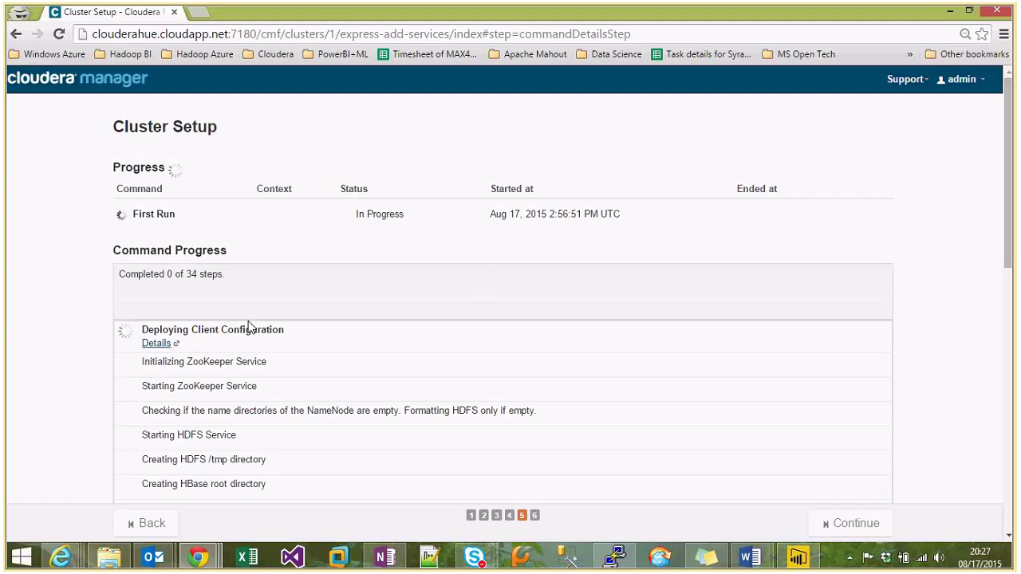
Open Deploy Client Configuration details in a second tab, then go back to the First Run progress.
click(151, 349)
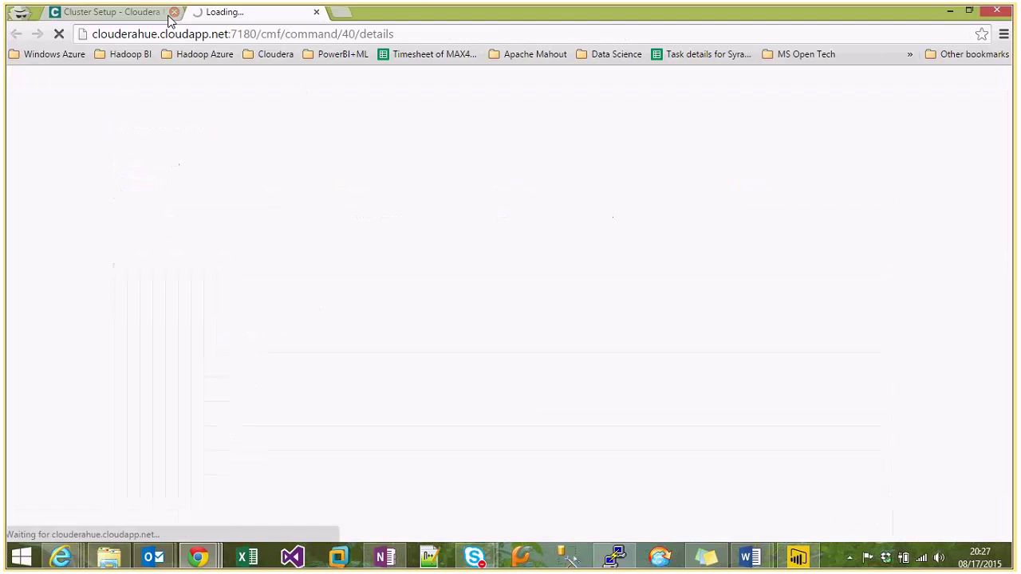
click(128, 15)
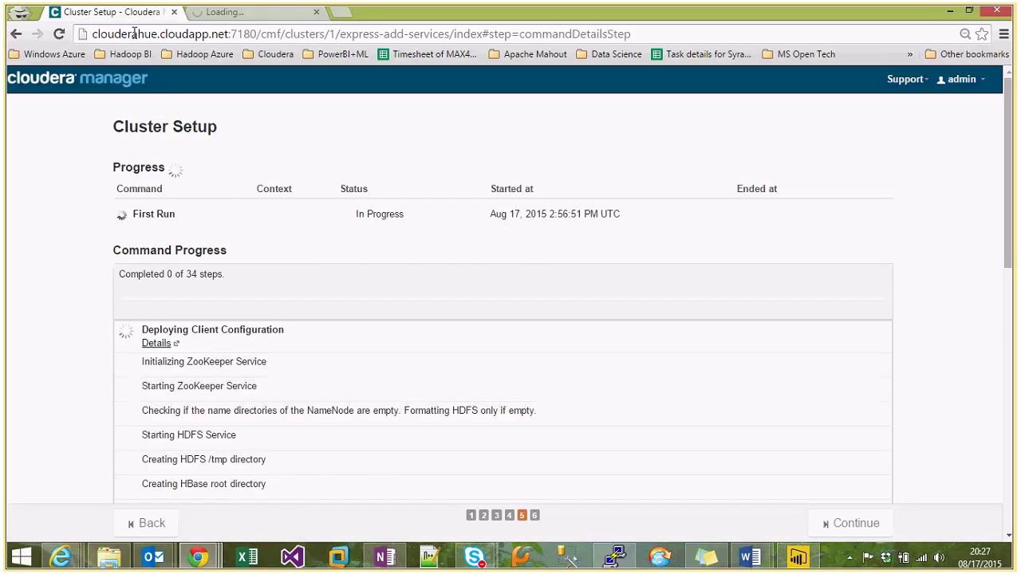
scroll(256, 363, down, 2)
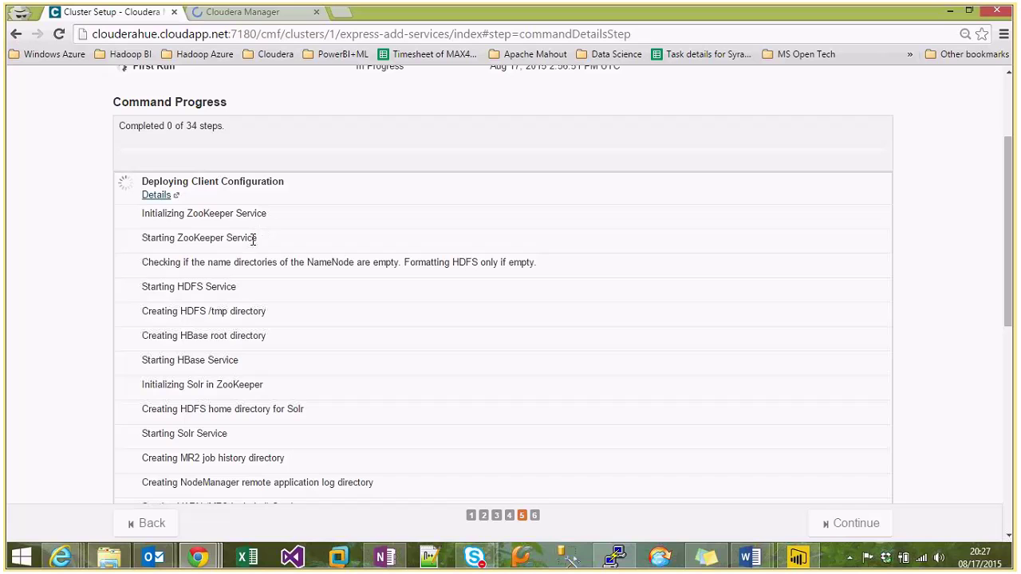
scroll(256, 407, down, 2)
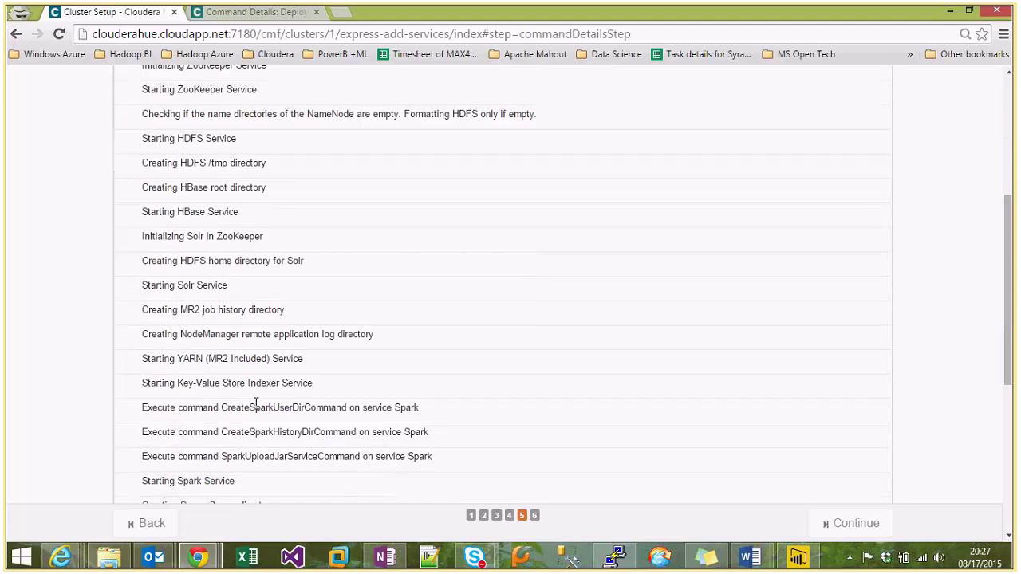
scroll(256, 407, down, 3)
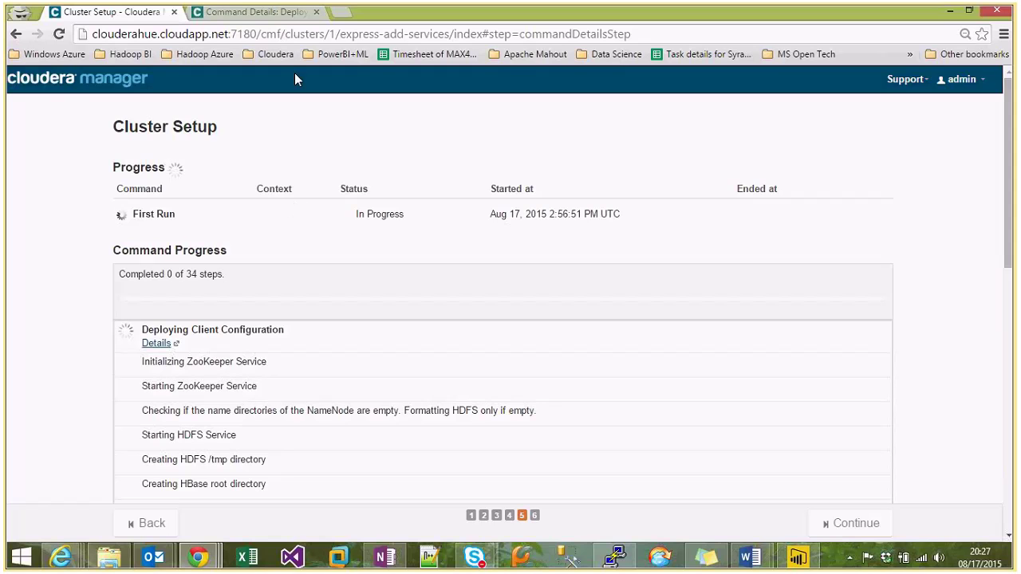
key(ctrl+Tab)
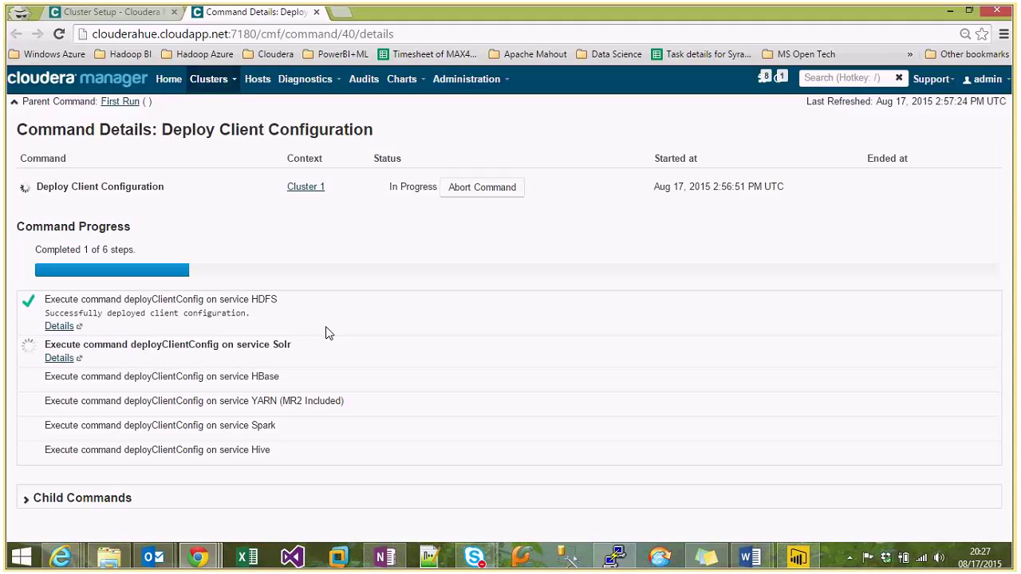
click(112, 12)
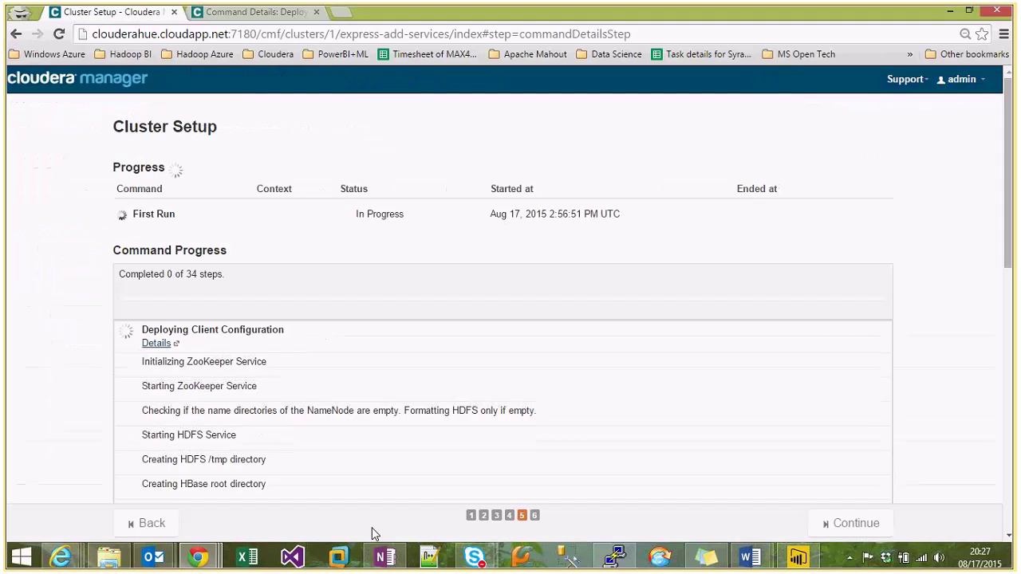
mouse_move(475, 556)
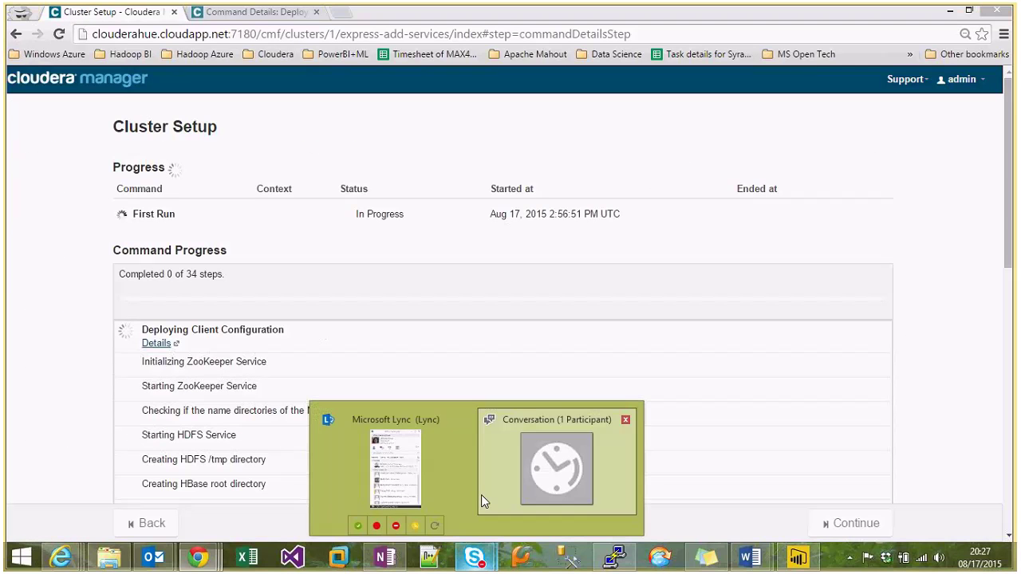
click(480, 494)
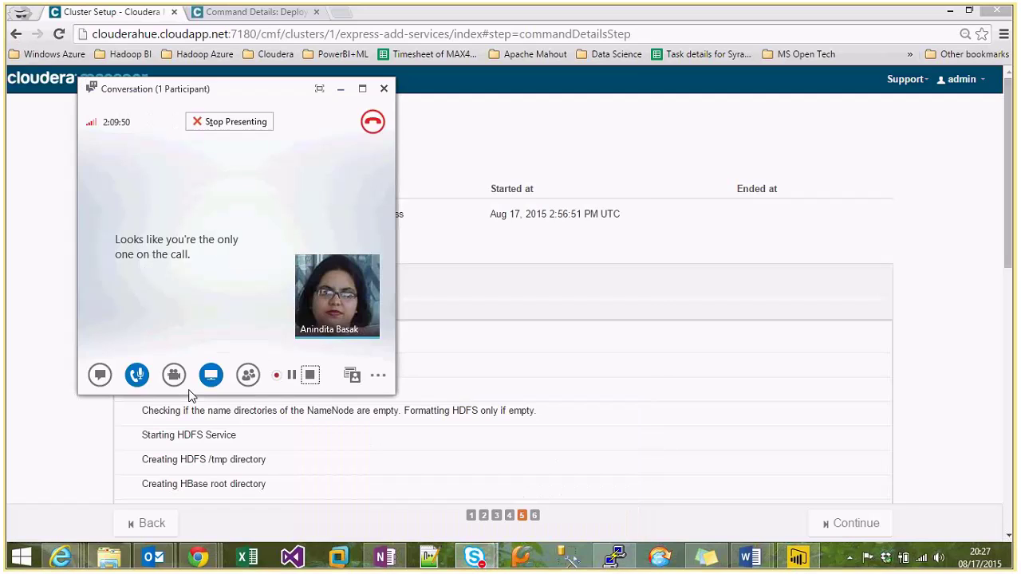
click(341, 89)
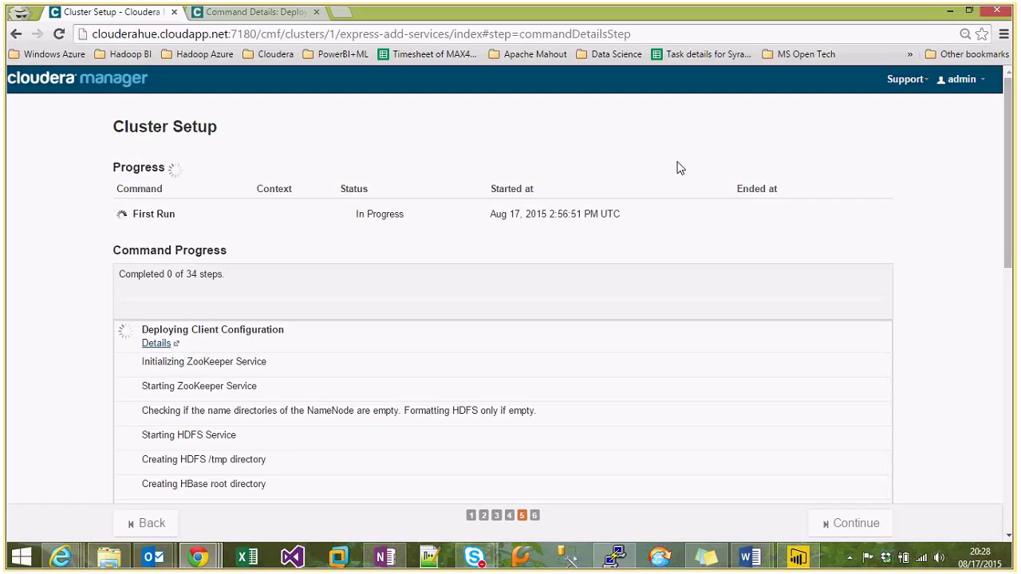
Check client configuration deployment in Command Details, then watch First Run reach 2 of 34 steps.
click(233, 15)
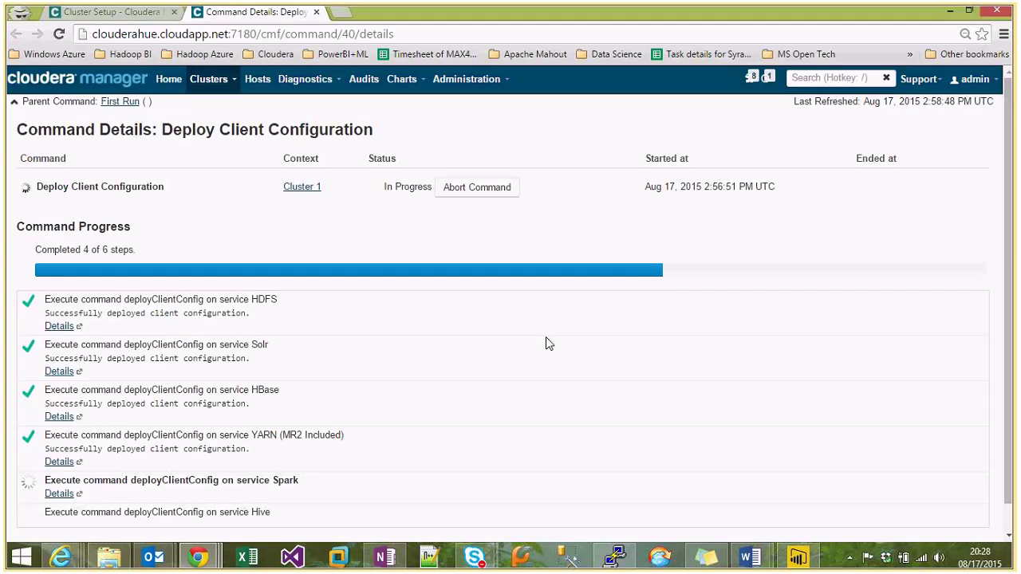
click(104, 14)
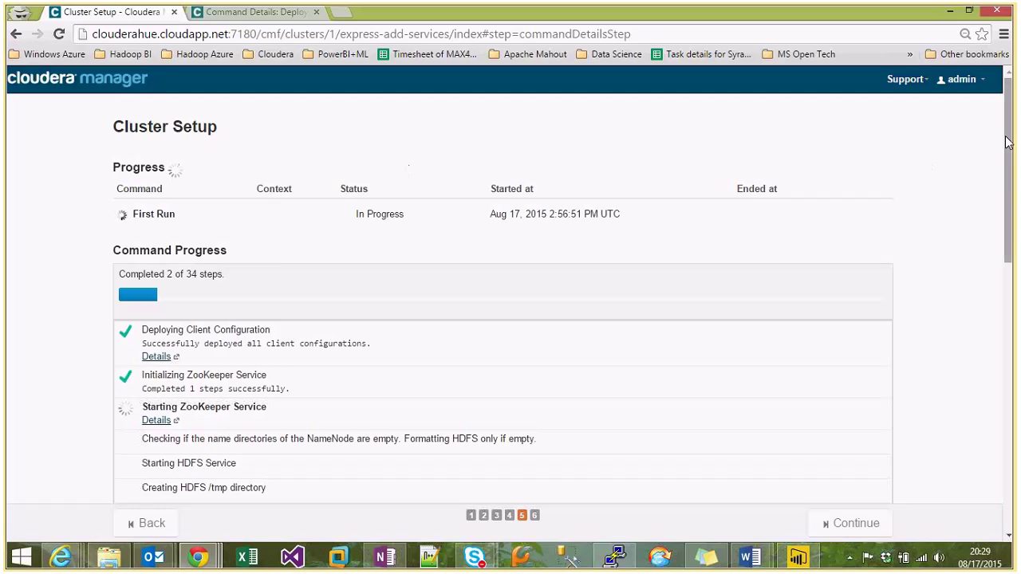
drag(1007, 142, 1009, 146)
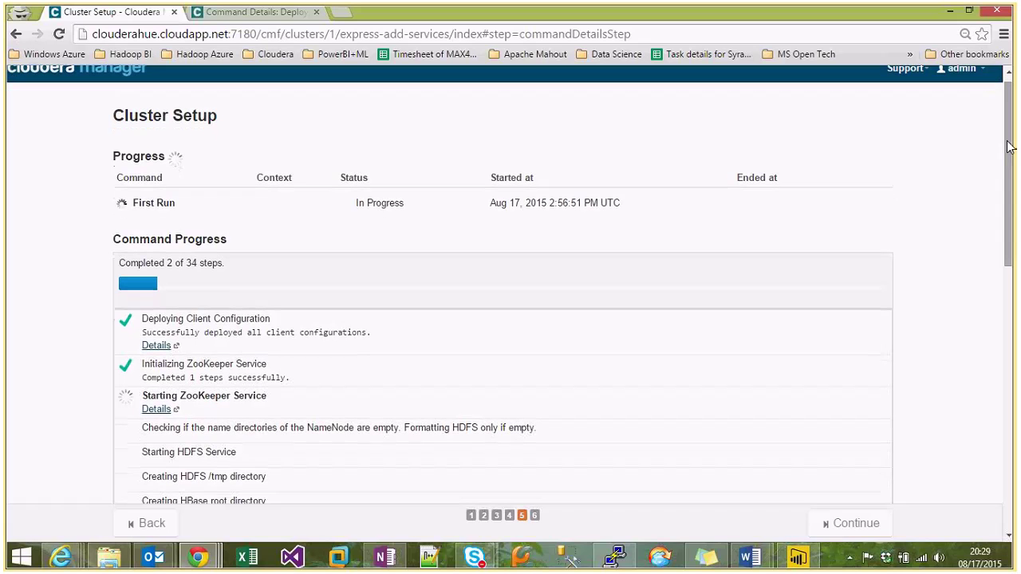
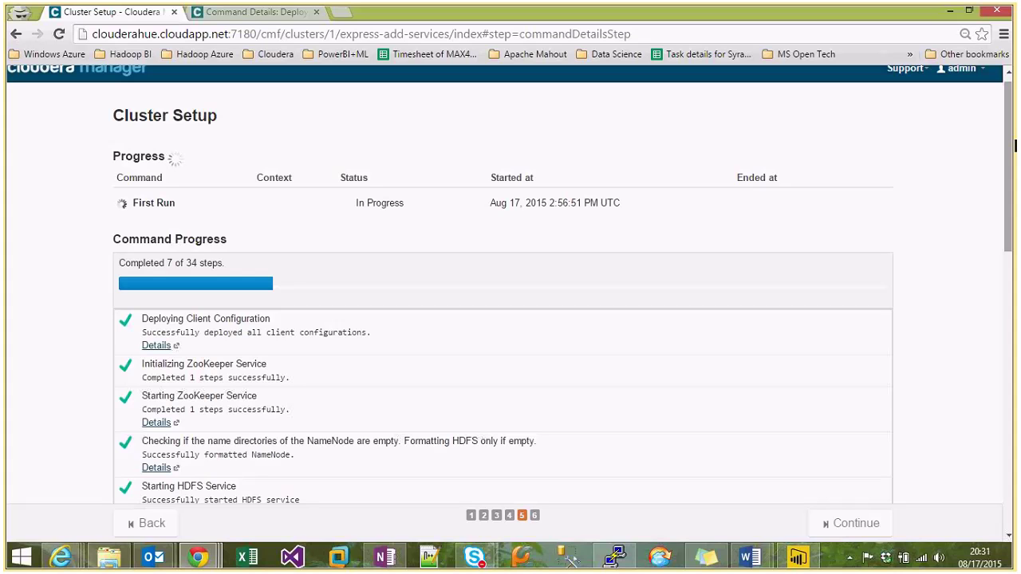
Follow the First Run command list as it creates the NodeManager log directory and starts YARN.
scroll(942, 208, down, 2)
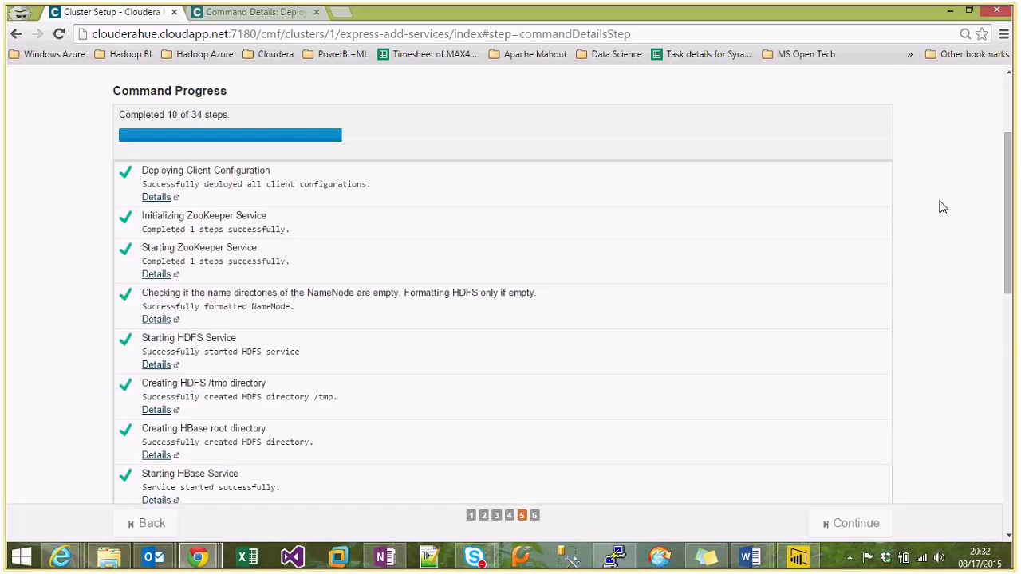
scroll(943, 208, down, 4)
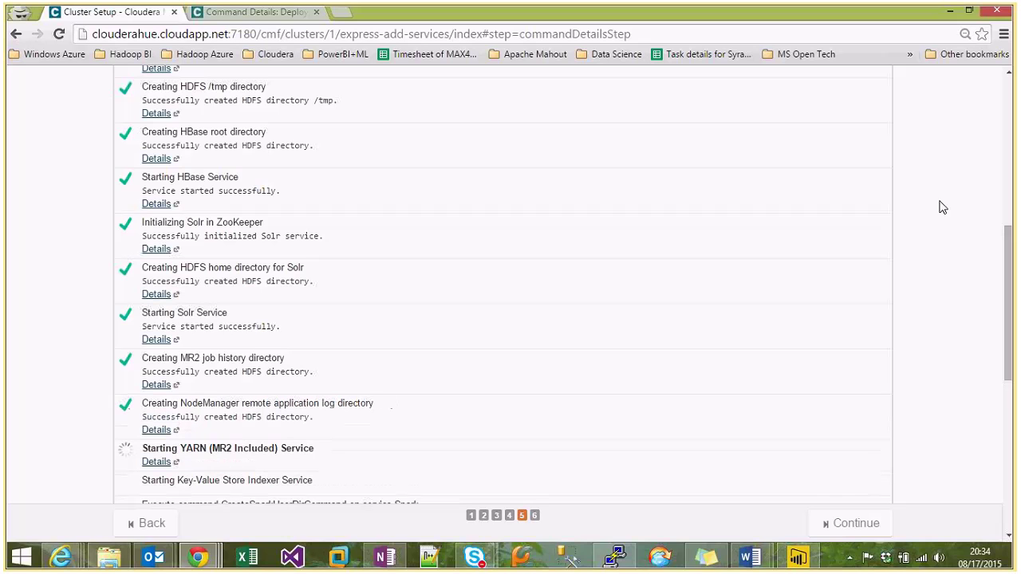
scroll(942, 207, down, 4)
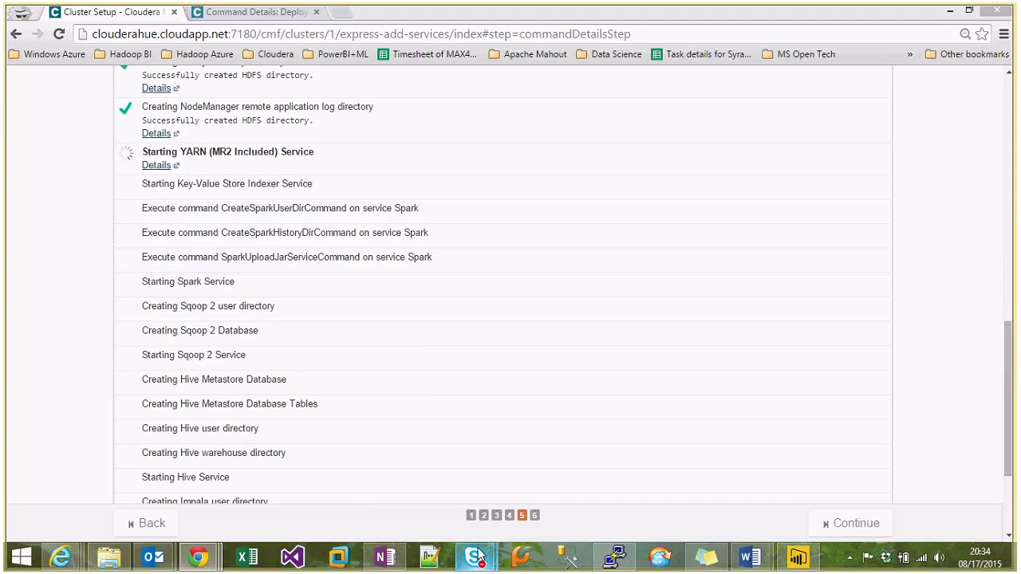
mouse_move(474, 557)
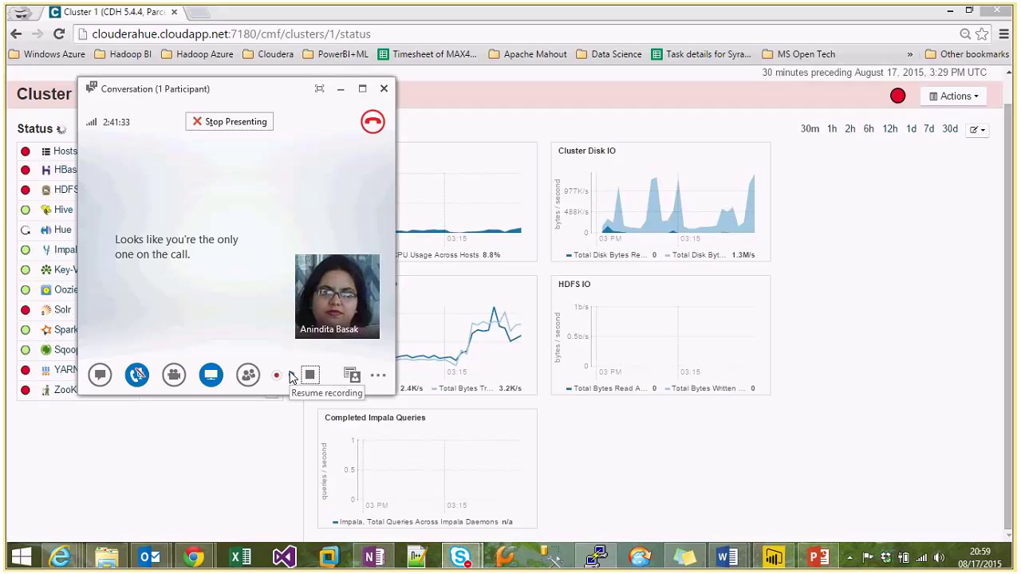
click(853, 275)
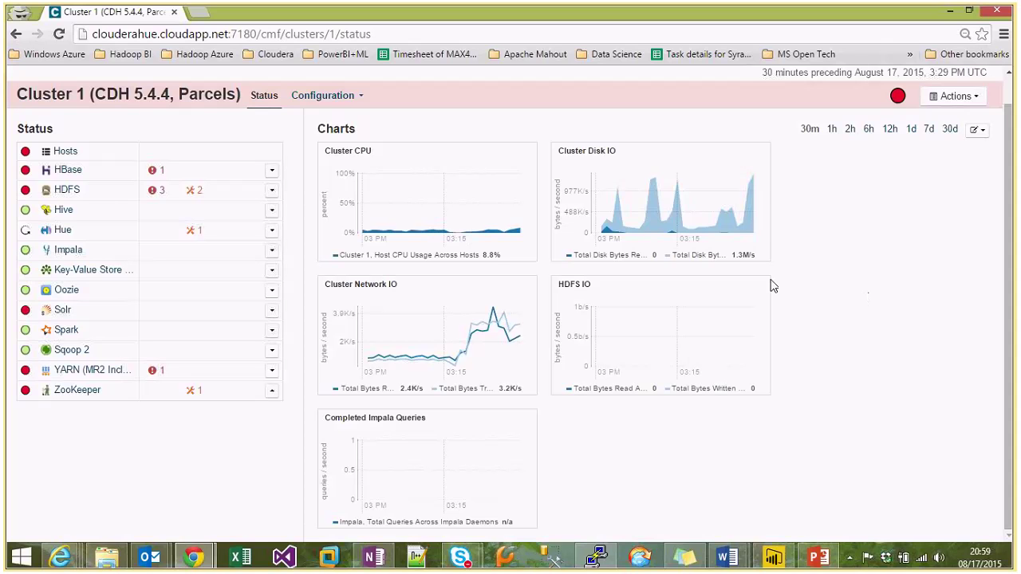
mouse_move(24, 233)
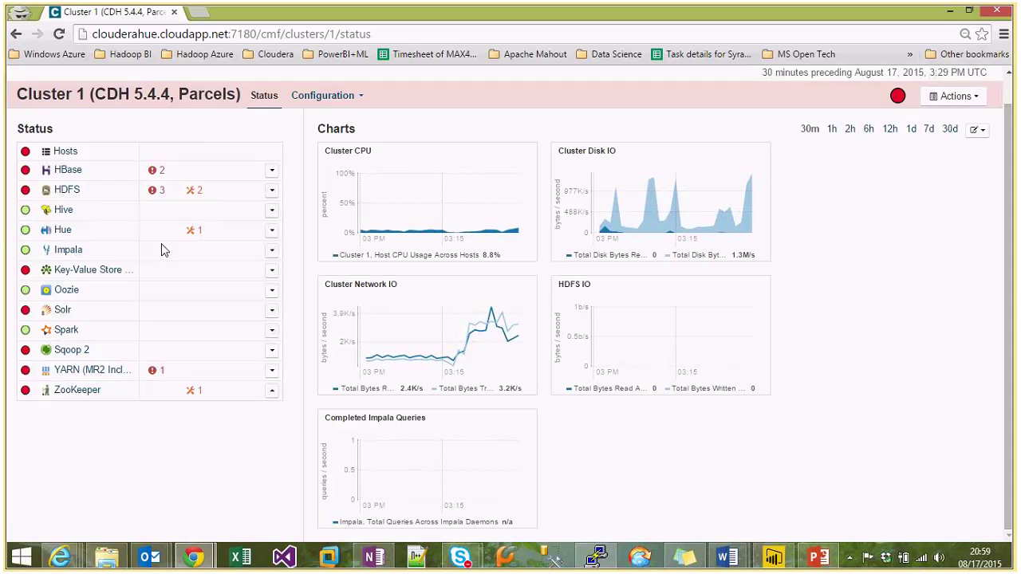
Rename the cluster from 'Cluster 1' to 'CDH-5.4.4' through the Actions menu.
click(982, 106)
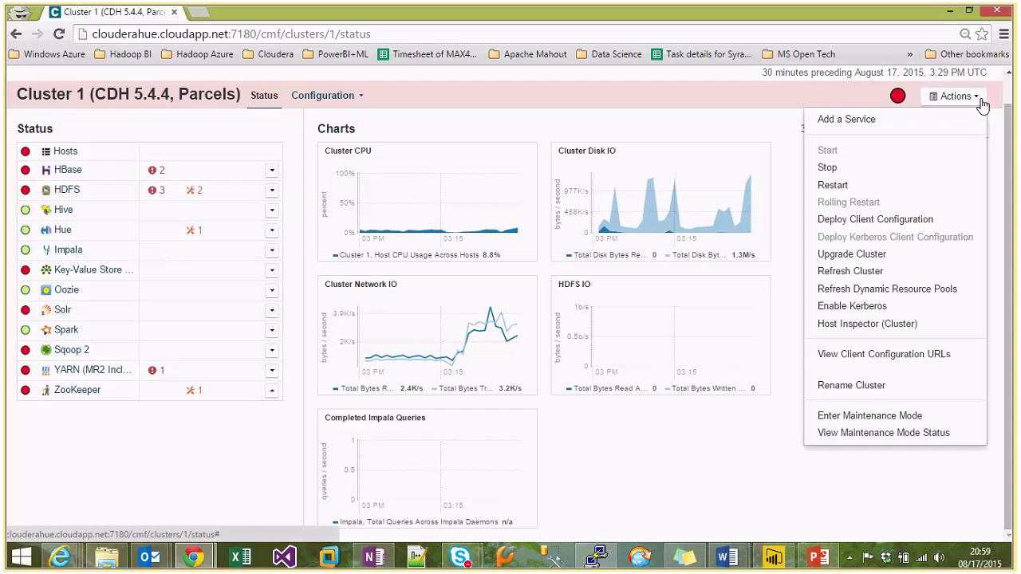
click(853, 385)
click(385, 184)
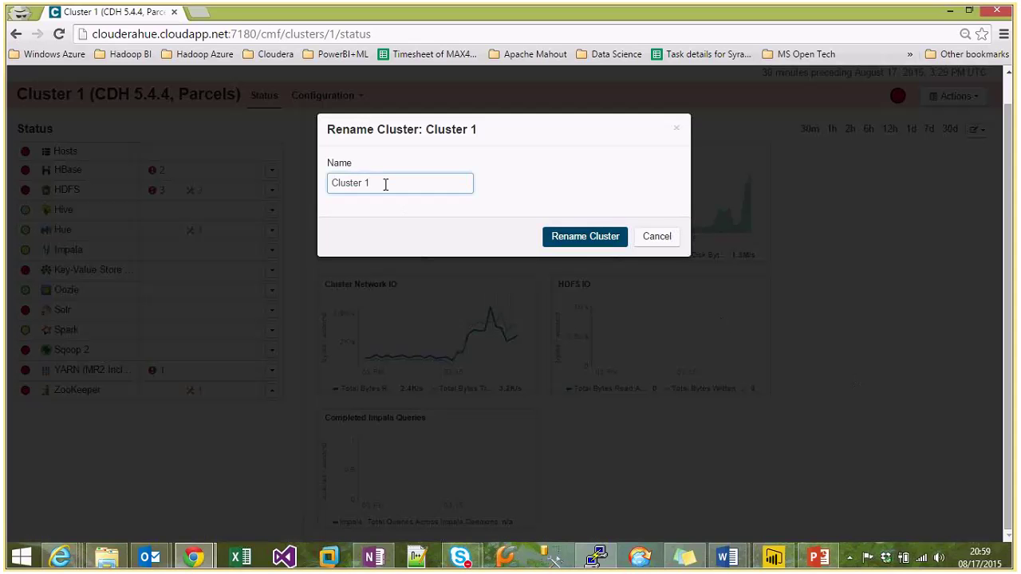
key(BackSpace)
key(BackSpace)
key(BackSpace)
key(BackSpace)
key(BackSpace)
key(BackSpace)
key(BackSpace)
key(BackSpace)
text(DH-)
key(BackSpace)
text(-5.4.4)
key(BackSpace)
text(4)
click(603, 235)
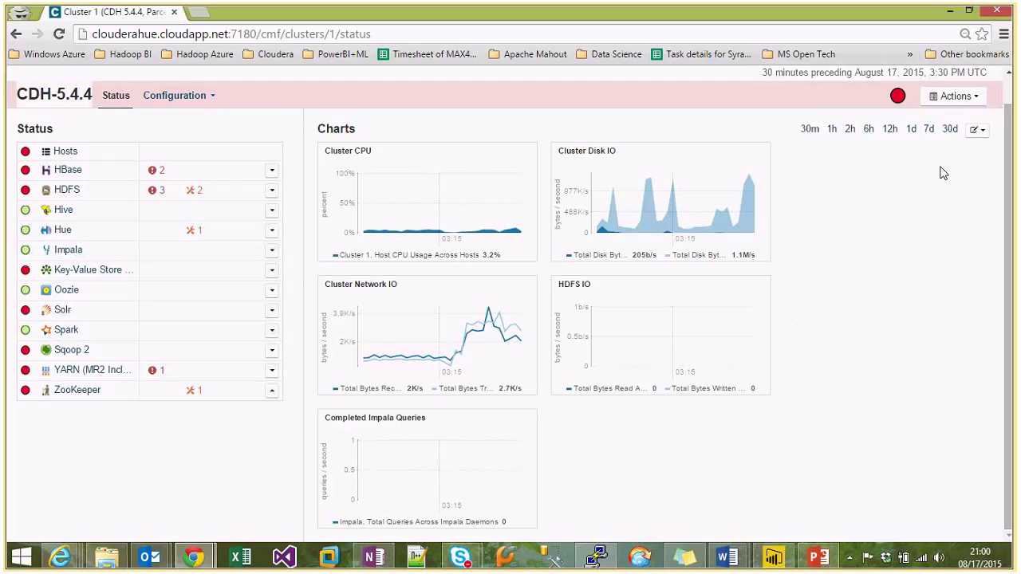
click(976, 100)
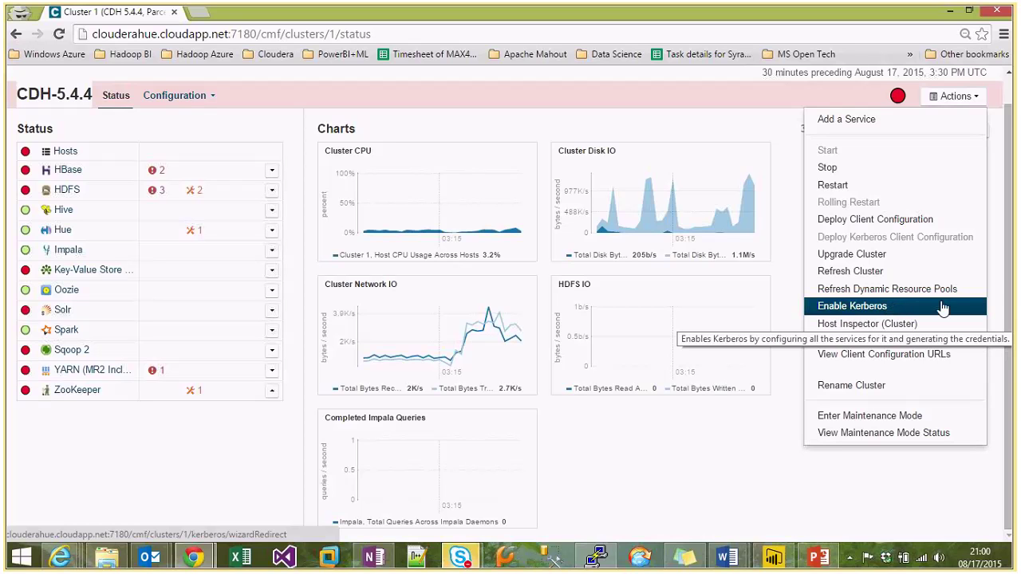
Dismiss the cluster actions list and open a new empty browser tab.
click(786, 481)
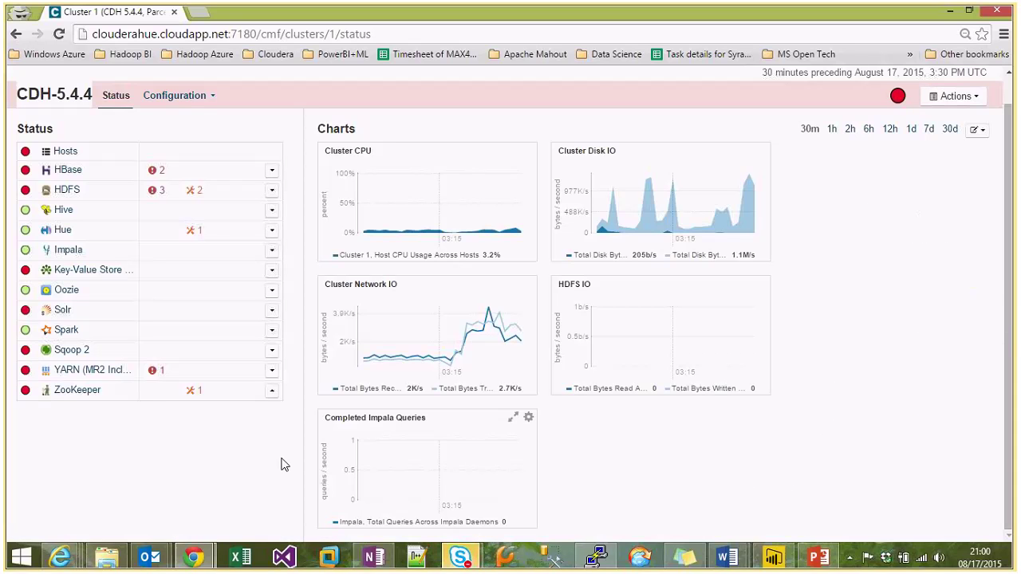
click(197, 14)
click(128, 14)
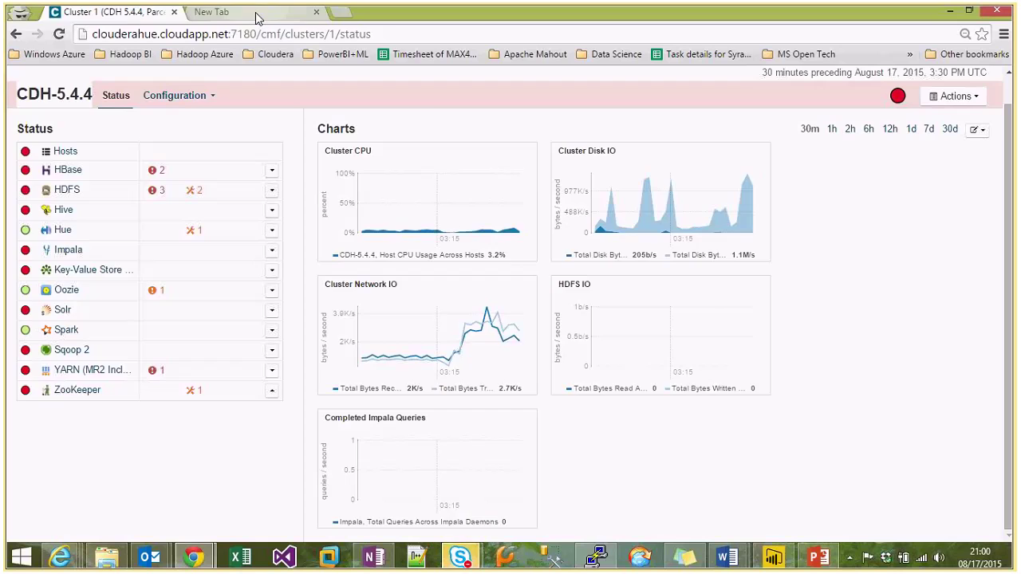
click(257, 16)
click(140, 14)
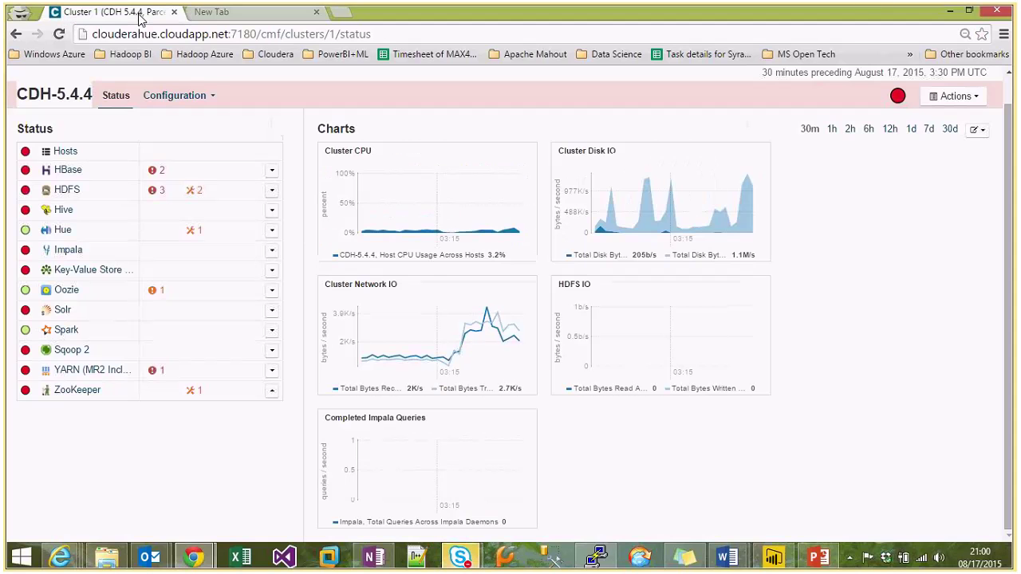
click(196, 15)
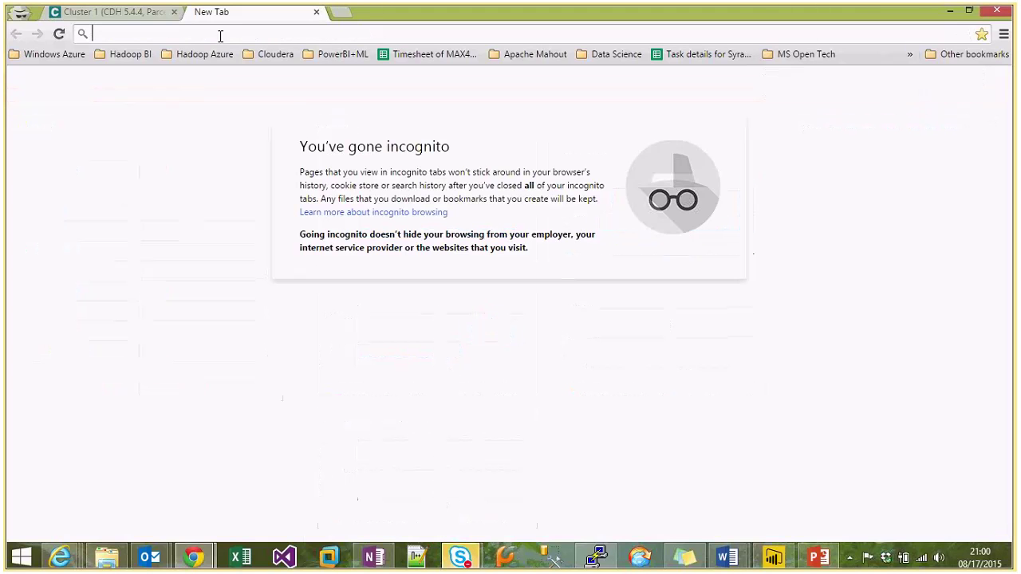
key(ctrl+Tab)
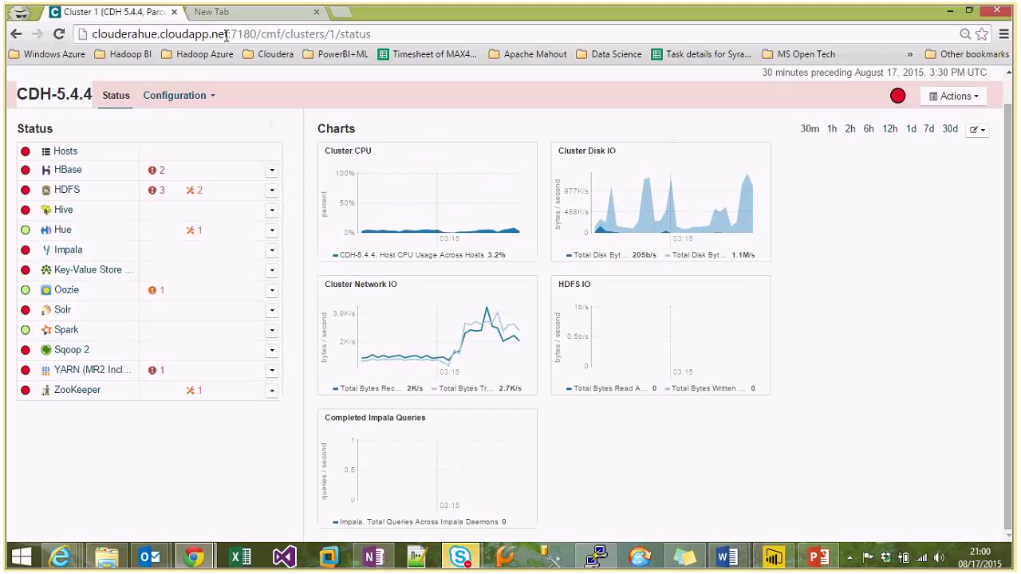
Copy the clouderahue.cloudapp.net host and load it on port 8888 in the new tab.
click(226, 35)
drag(229, 36, 93, 36)
right_click(160, 38)
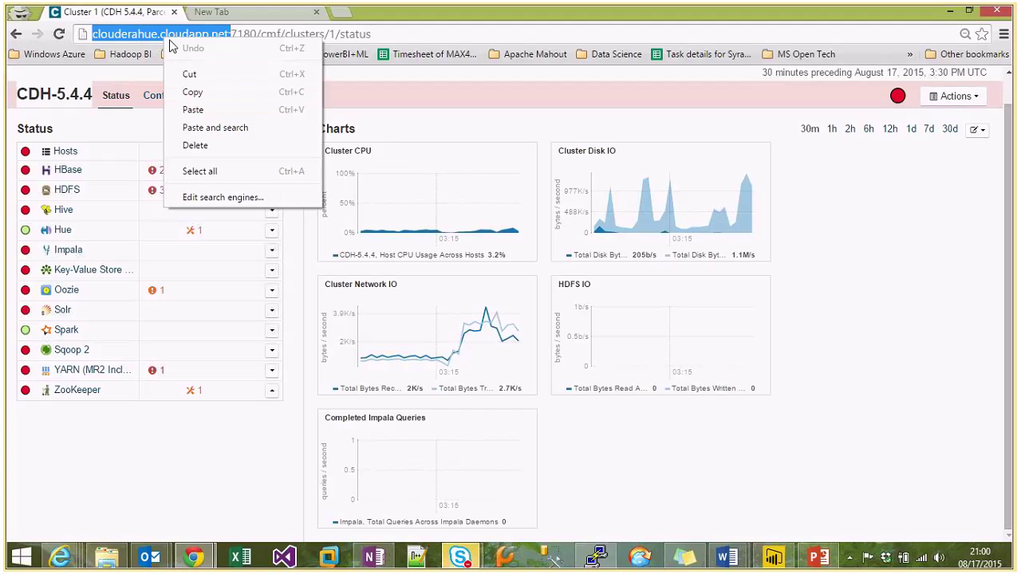
click(187, 91)
click(220, 13)
right_click(146, 35)
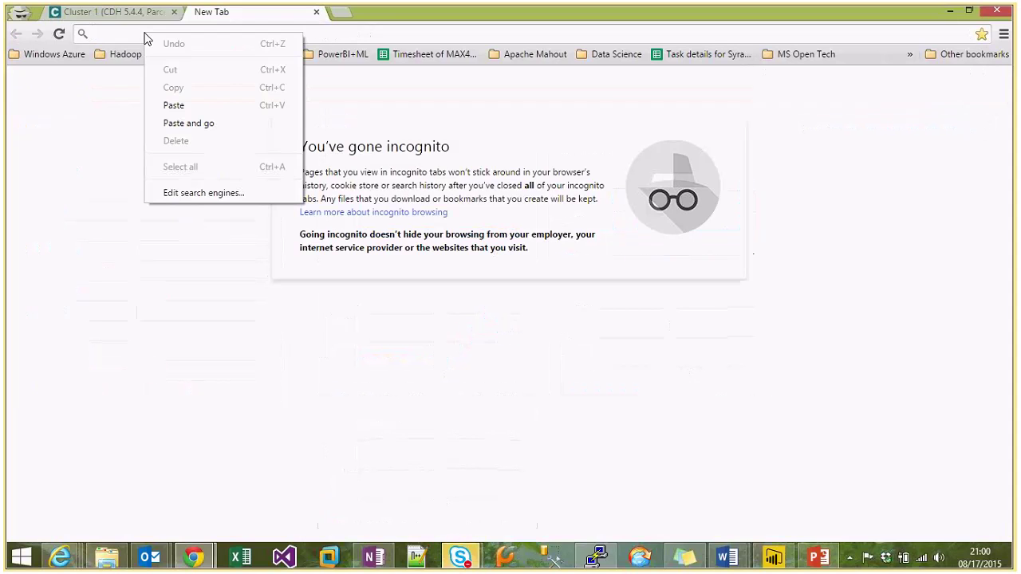
click(173, 105)
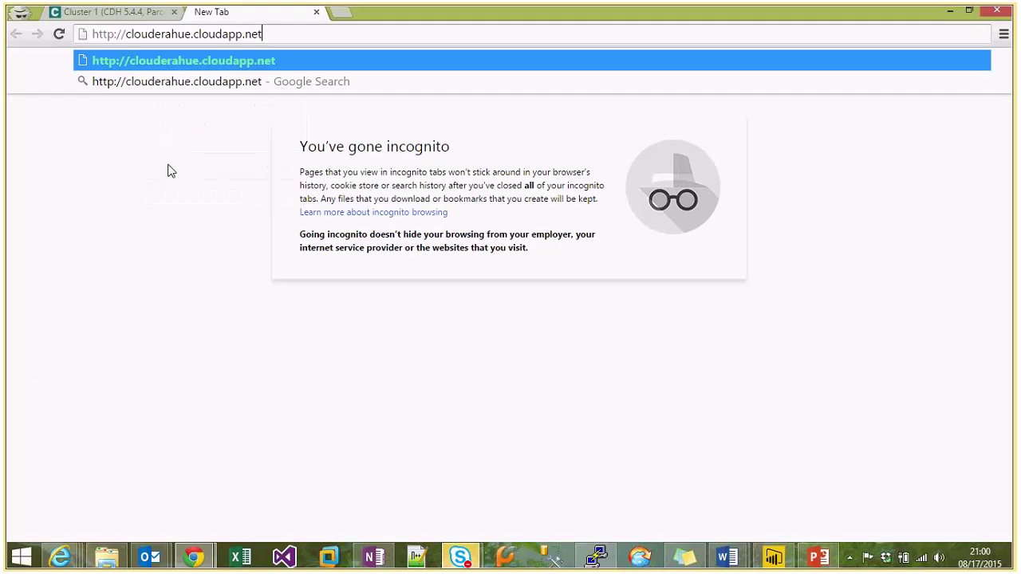
text(:8888)
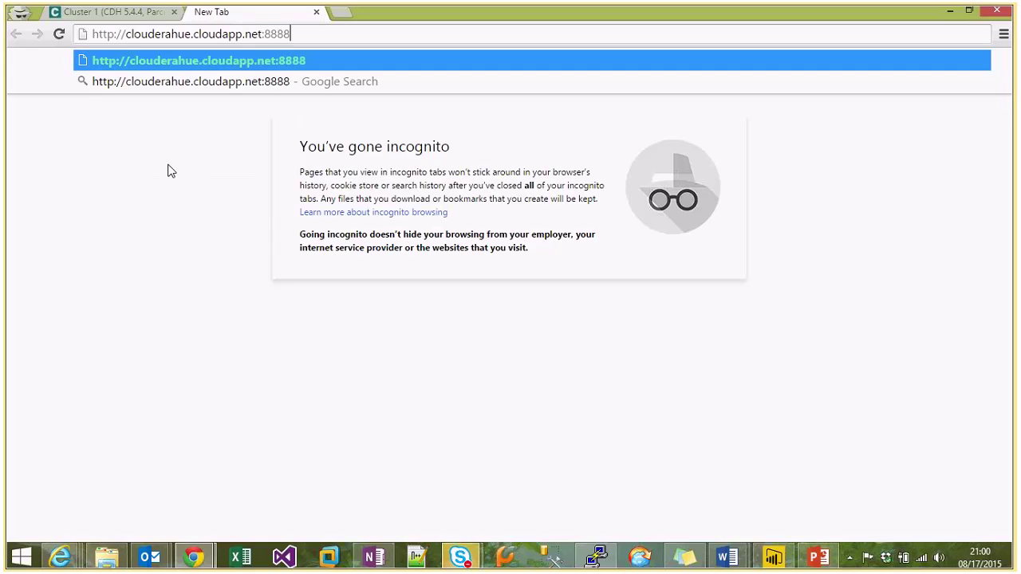
key(Return)
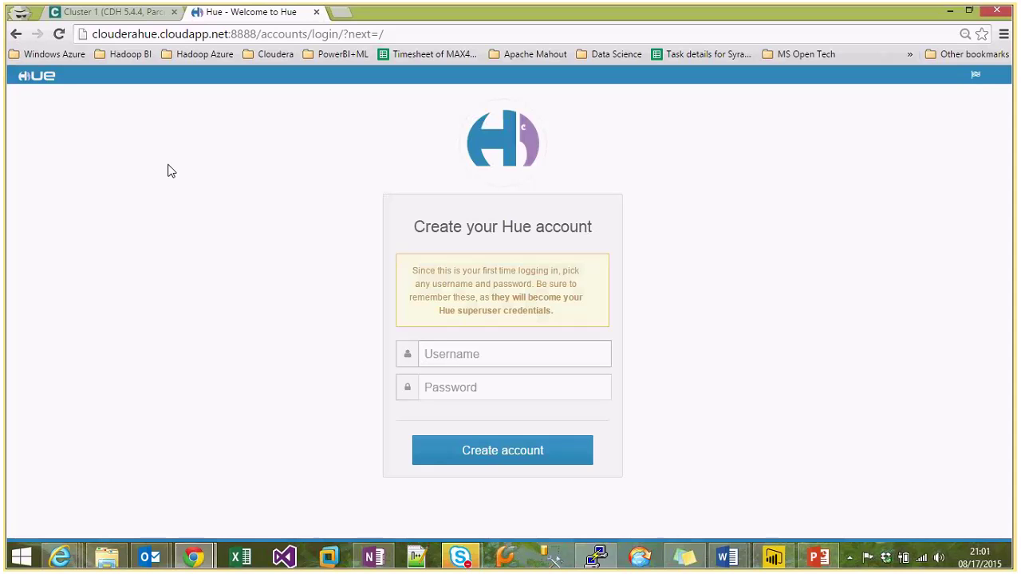
Create the Hue superuser account with username 'admin' and a password.
text(admin)
key(Tab)
text(admin)
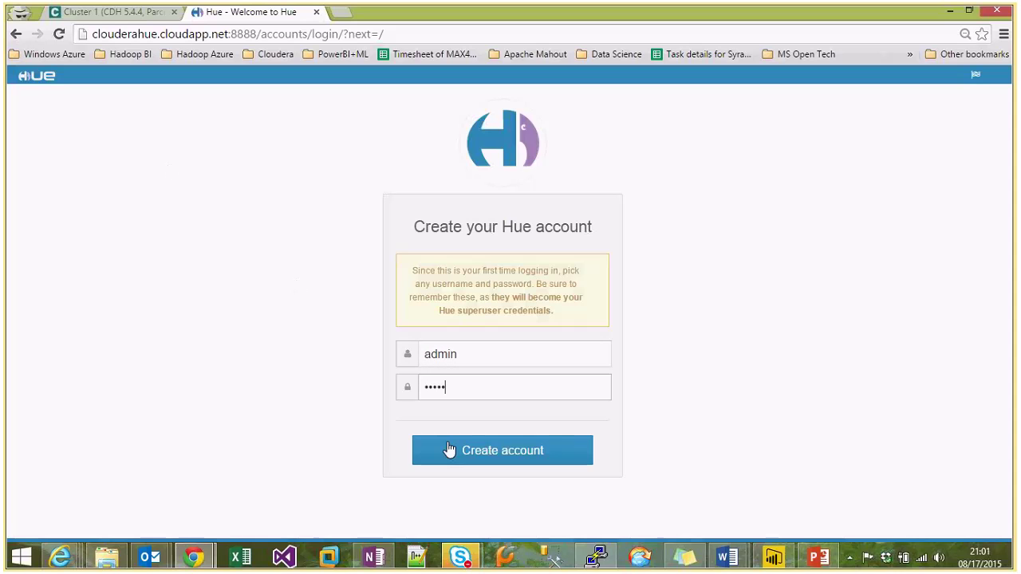
click(476, 449)
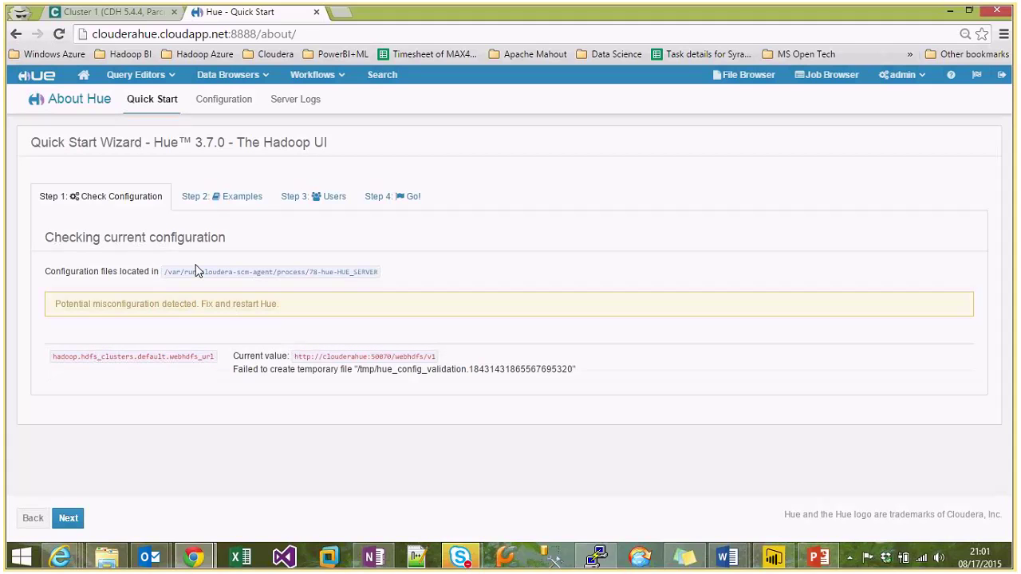
Look over the Query Editors, Data Browsers and Workflows menus, then go to Search dashboards.
click(168, 81)
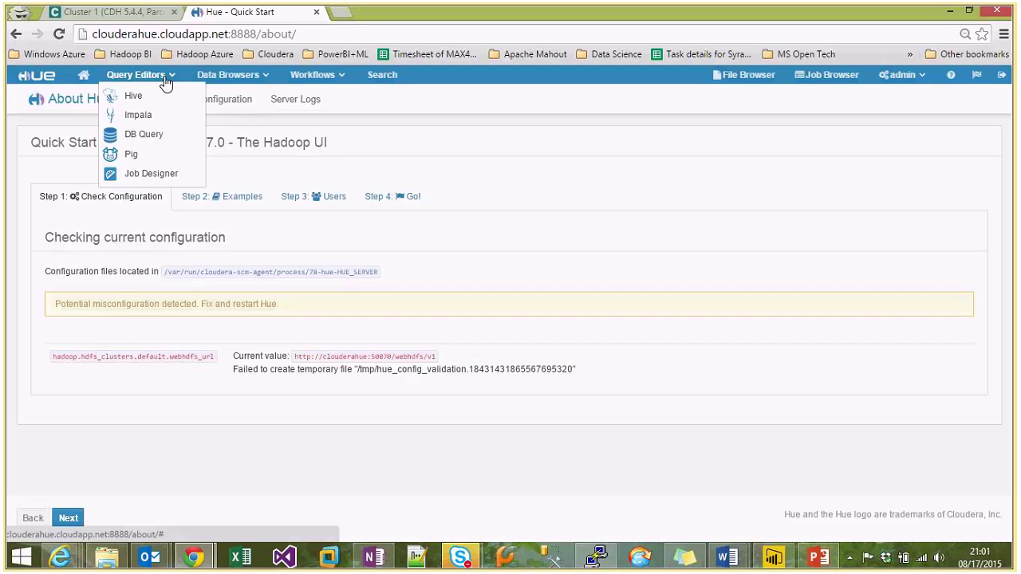
click(213, 76)
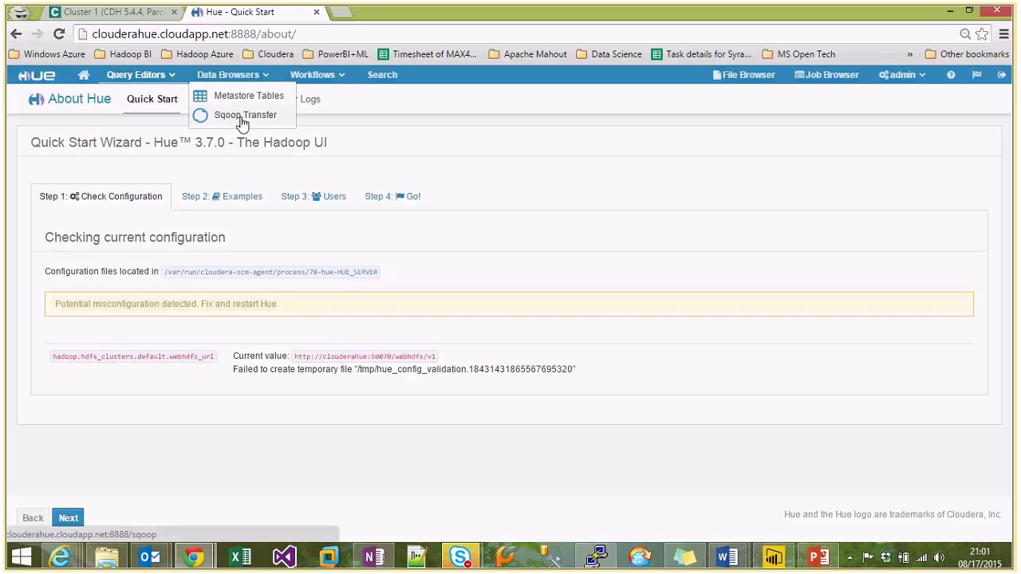
click(313, 79)
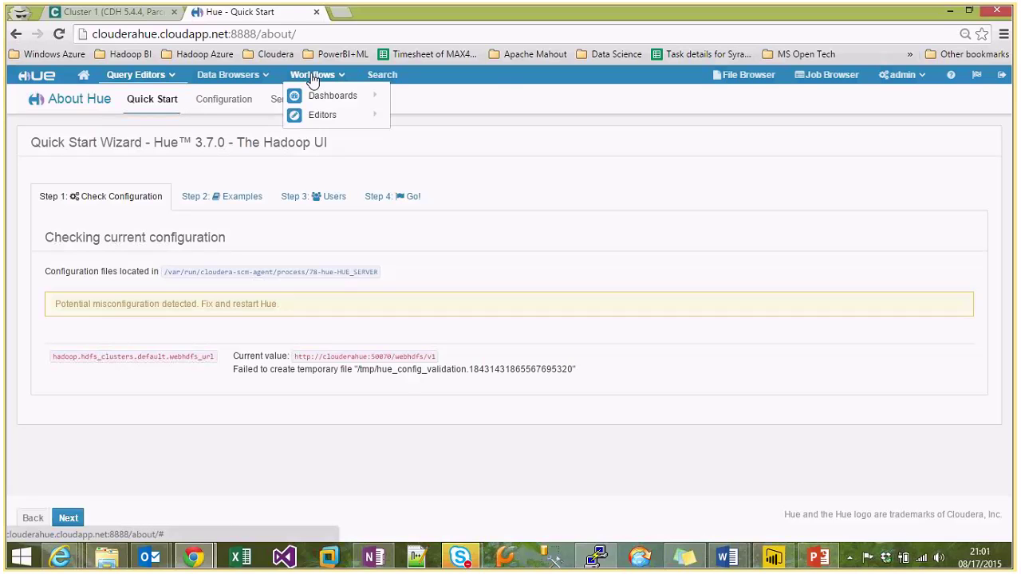
mouse_move(351, 96)
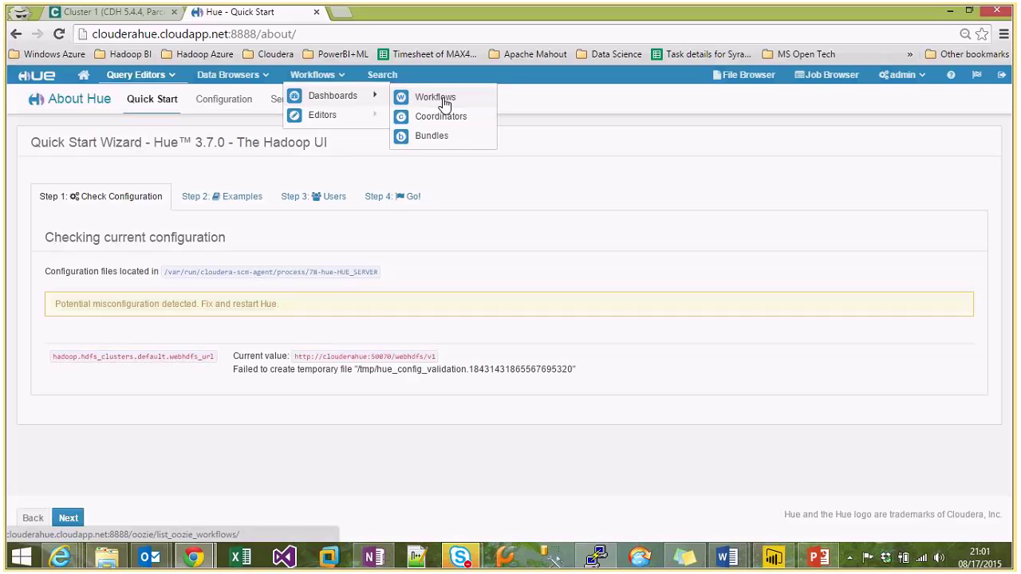
mouse_move(354, 115)
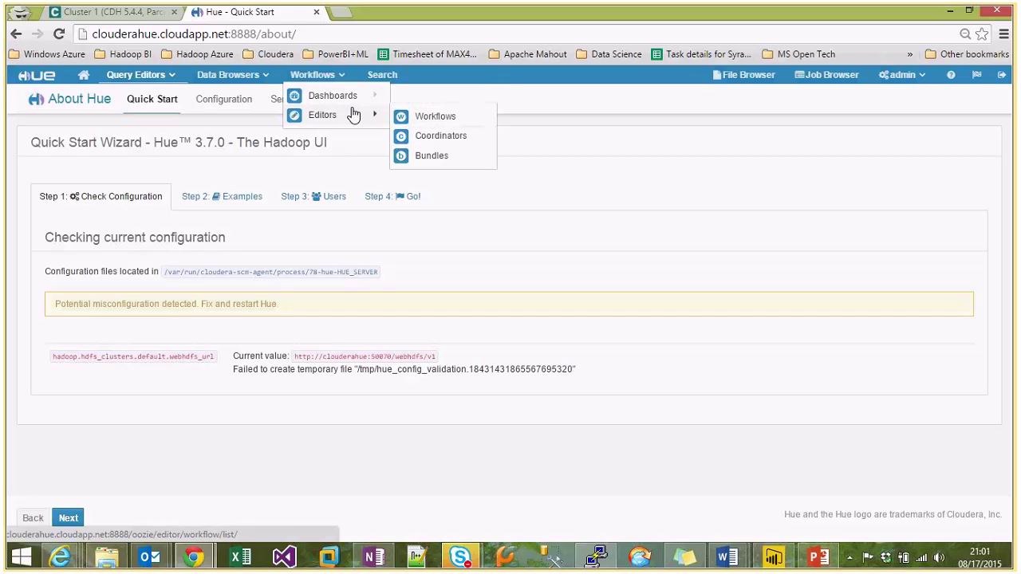
click(382, 75)
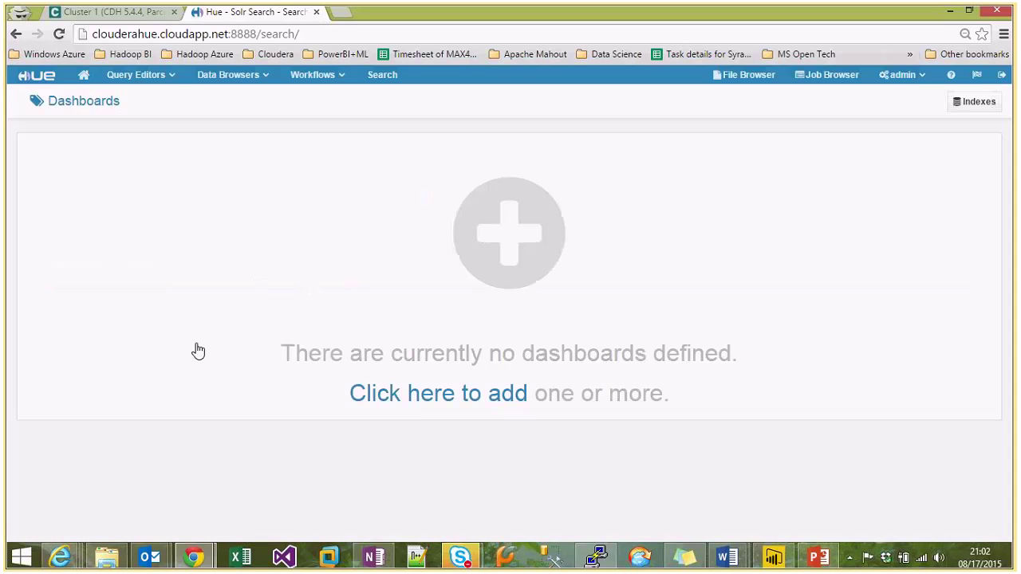
View the HDFS user folders, then the Job Browser filtered to succeeded jobs.
click(758, 81)
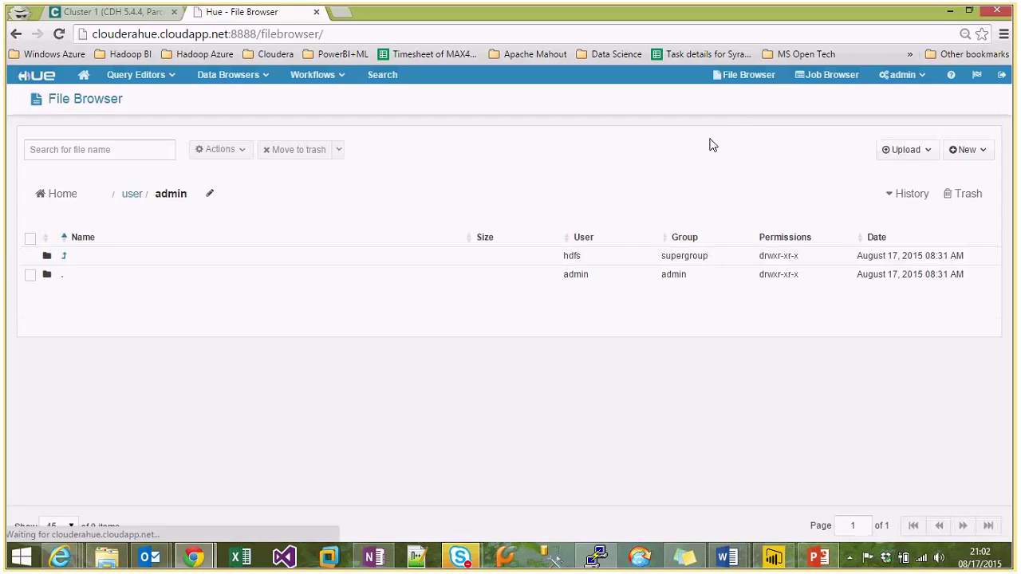
click(133, 196)
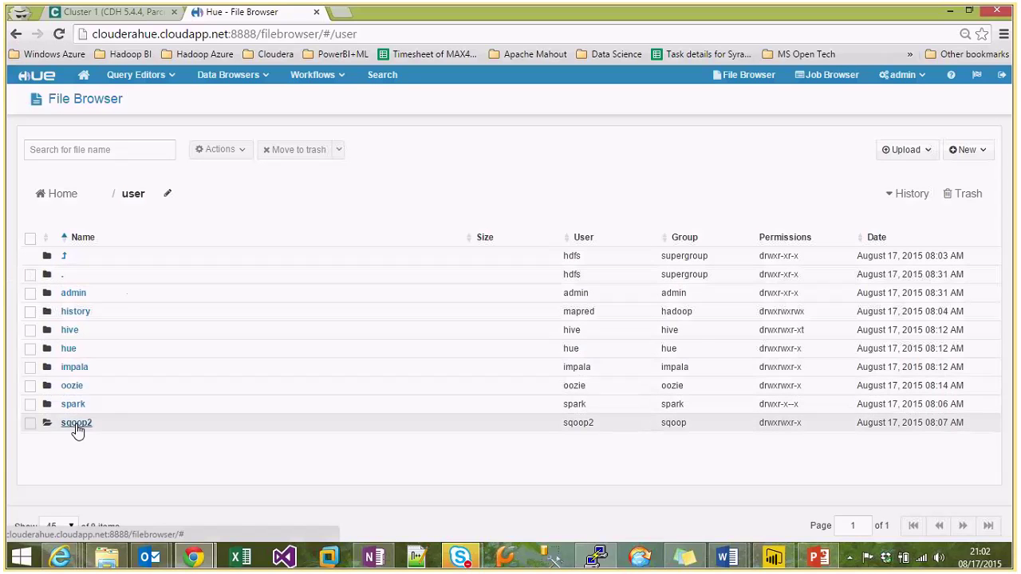
click(830, 79)
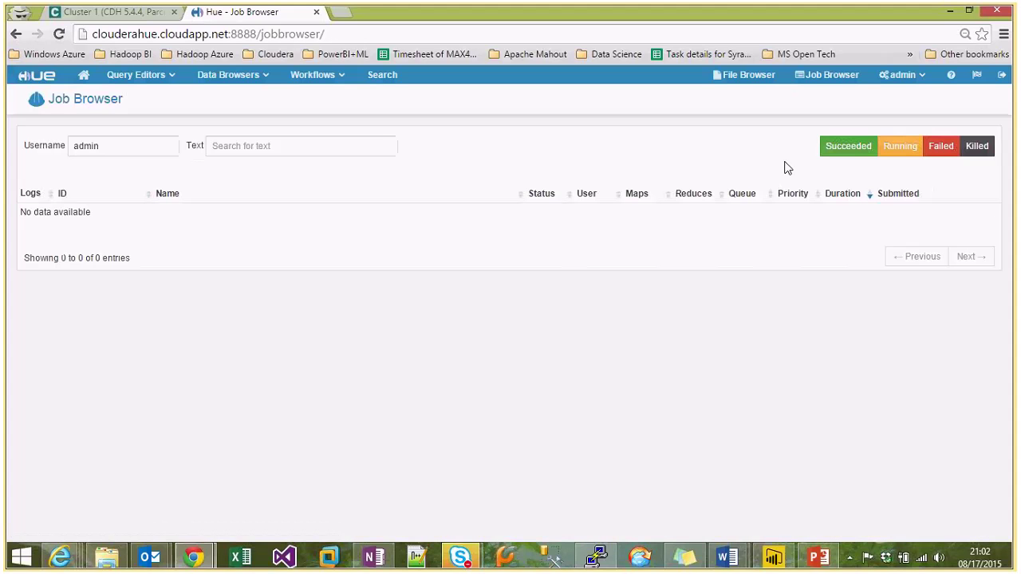
click(856, 151)
Check the admin account and query editor menus, then bring up the About Hue quick start.
click(902, 74)
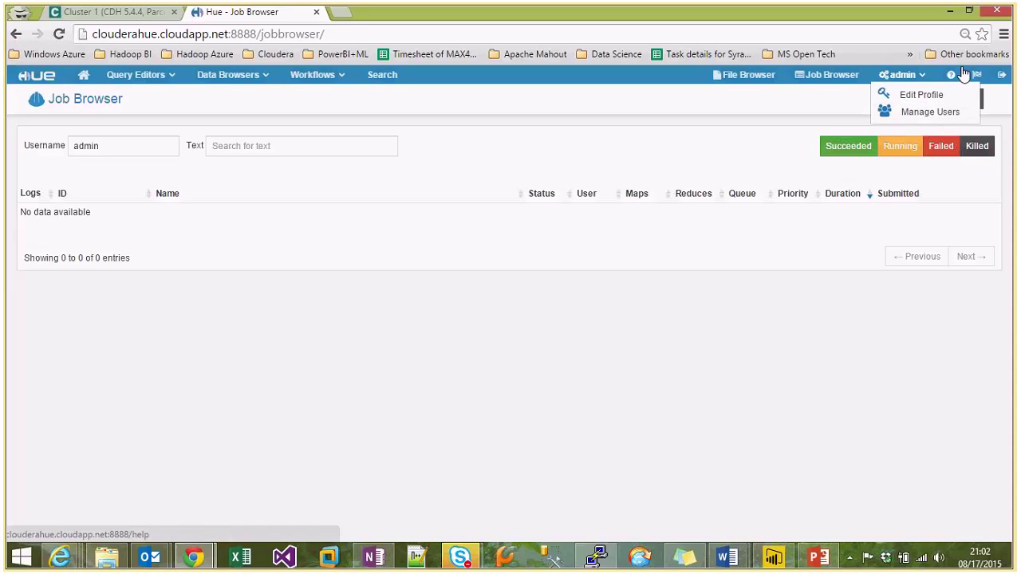
click(496, 130)
click(127, 80)
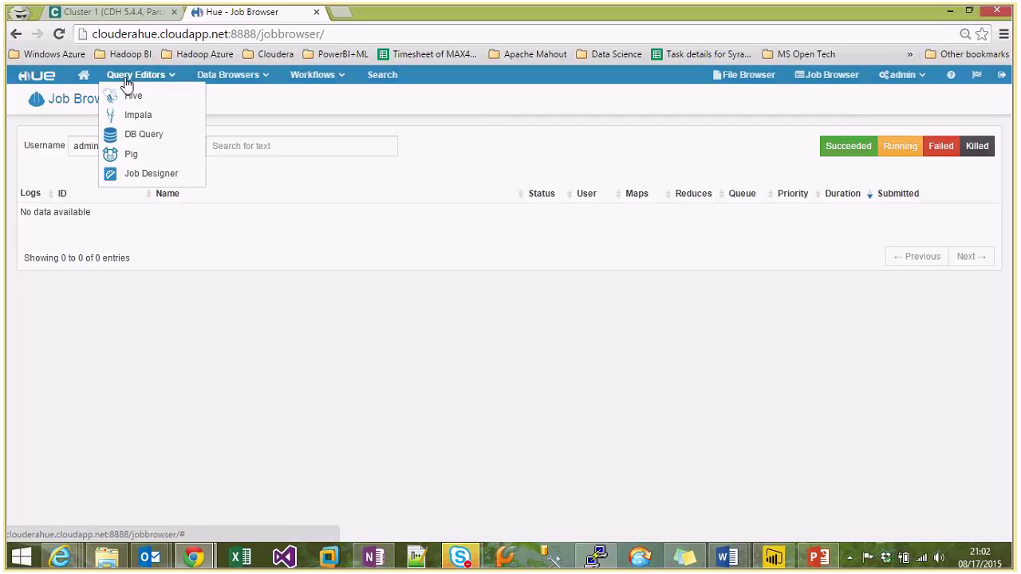
click(36, 75)
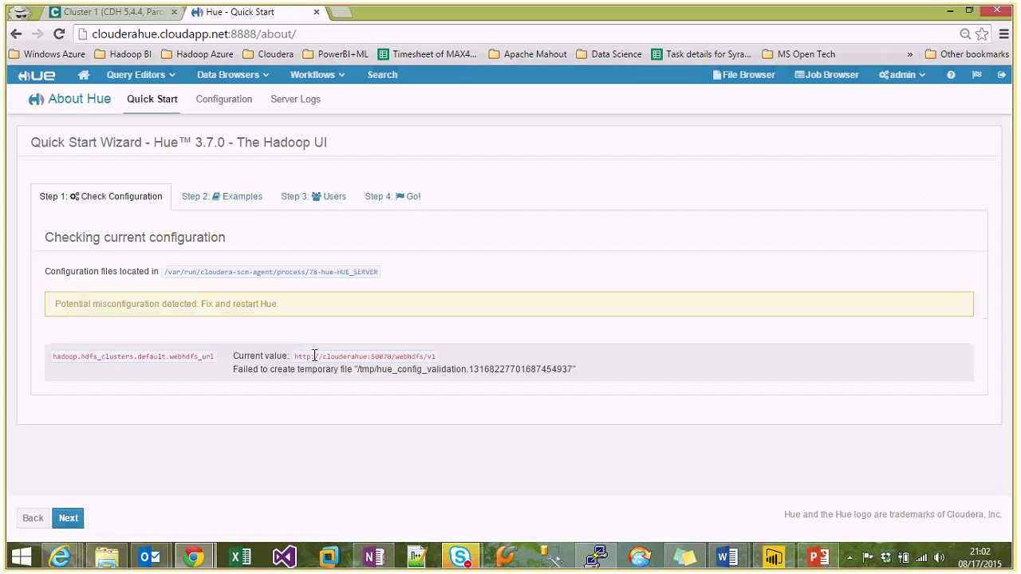
Step through the Quick Start's Examples and Users steps, then go to the Configuration page.
click(239, 197)
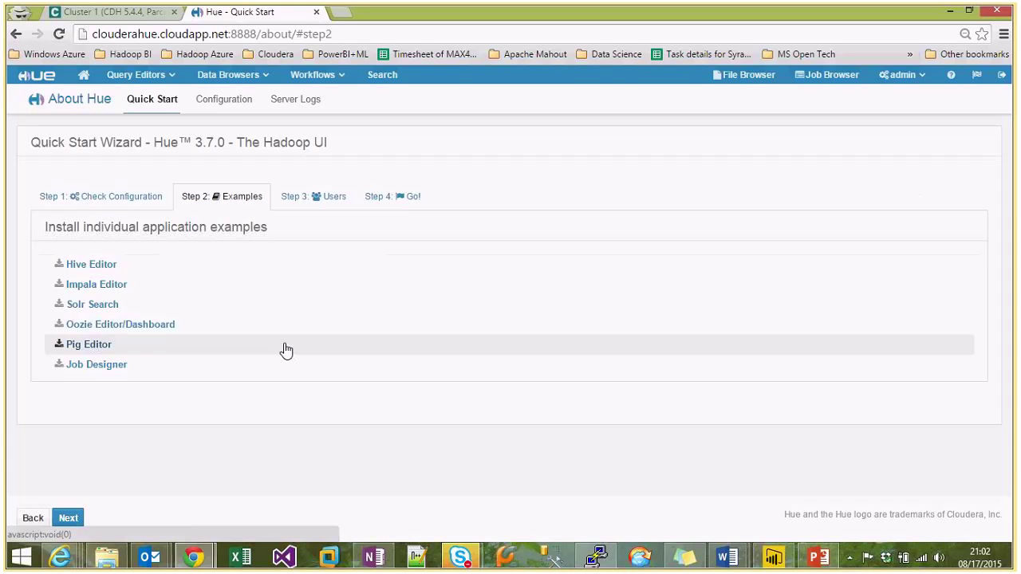
click(315, 204)
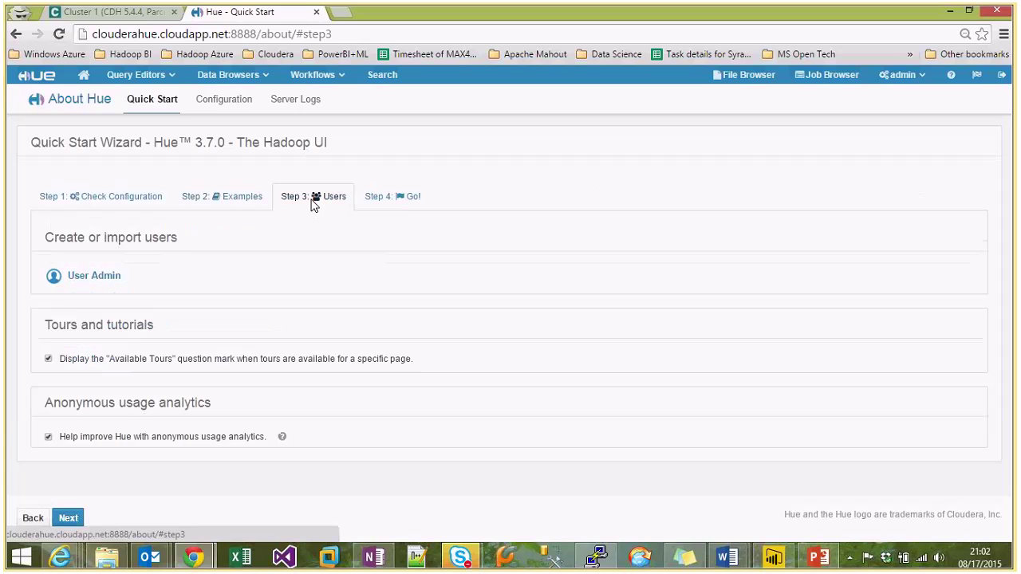
click(247, 199)
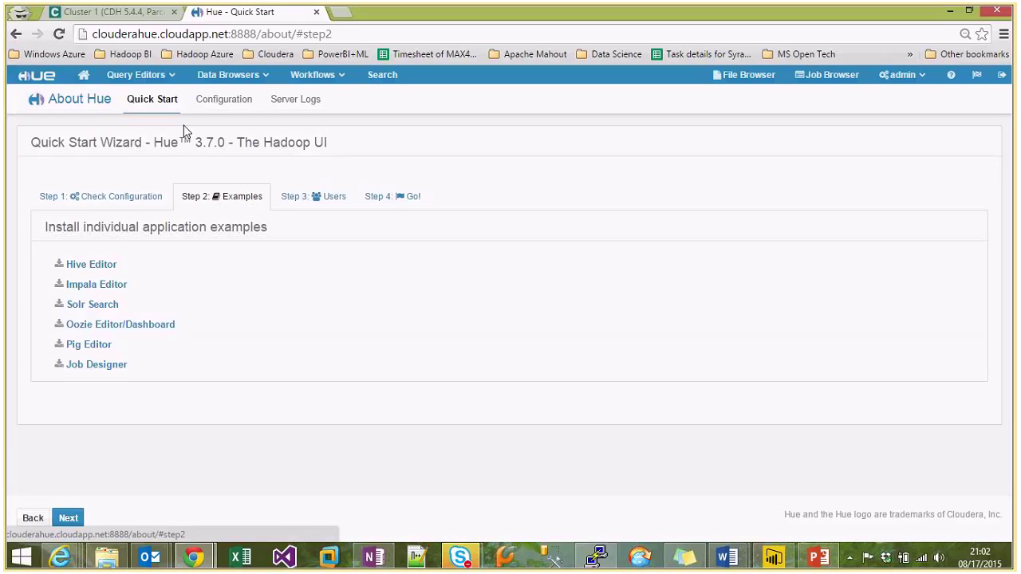
click(209, 110)
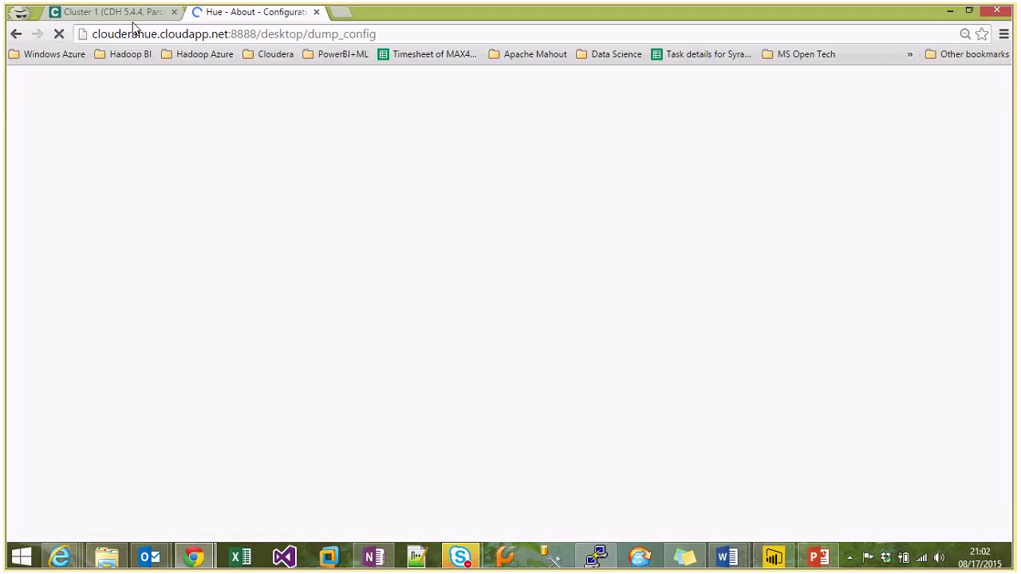
In PuTTY, move to root's home directory and confirm the impala command is not found.
click(594, 558)
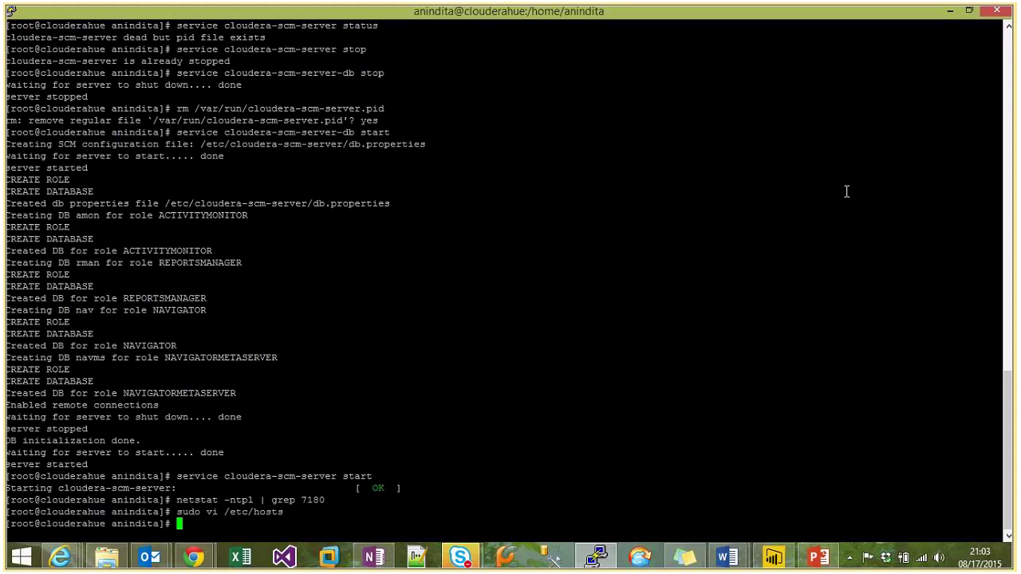
text(clear)
key(Return)
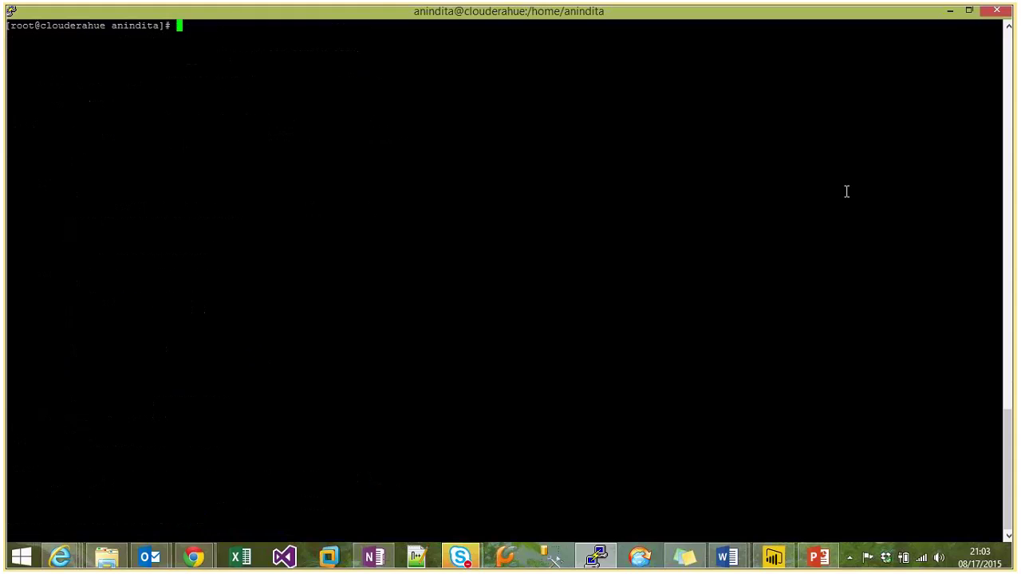
text(cd)
key(Return)
text(clear)
key(Return)
text(impala)
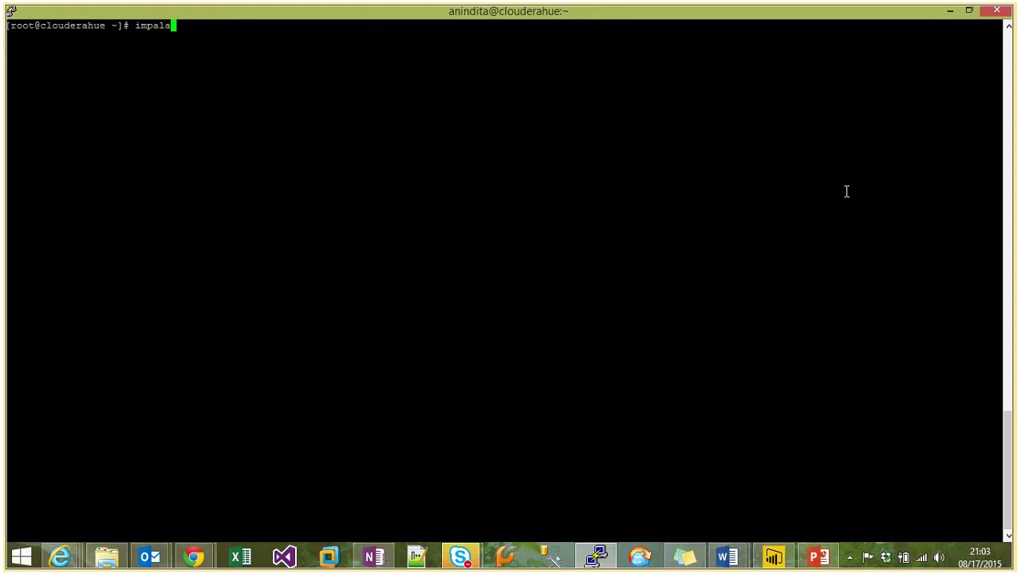
key(Return)
text(clear)
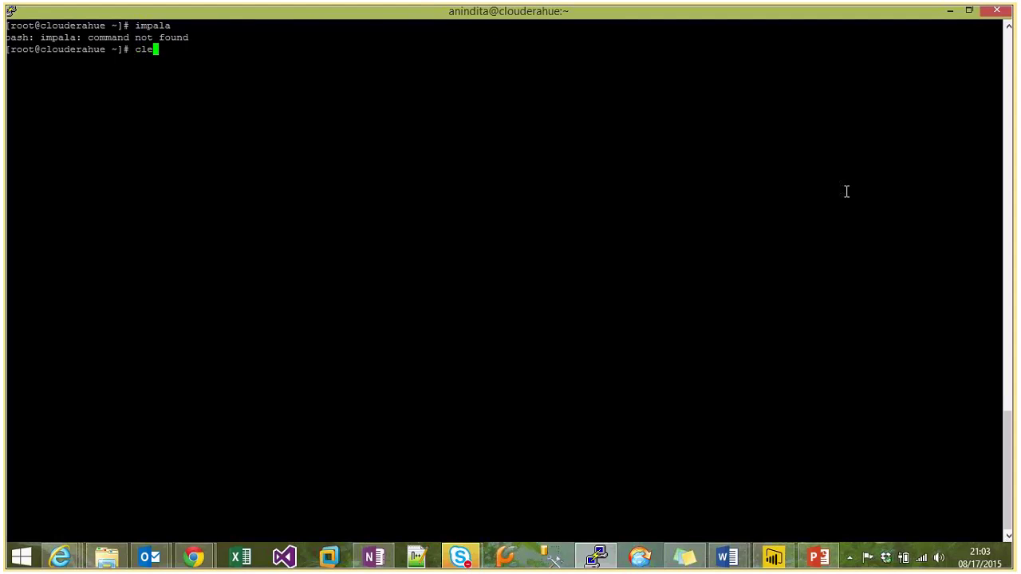
key(Return)
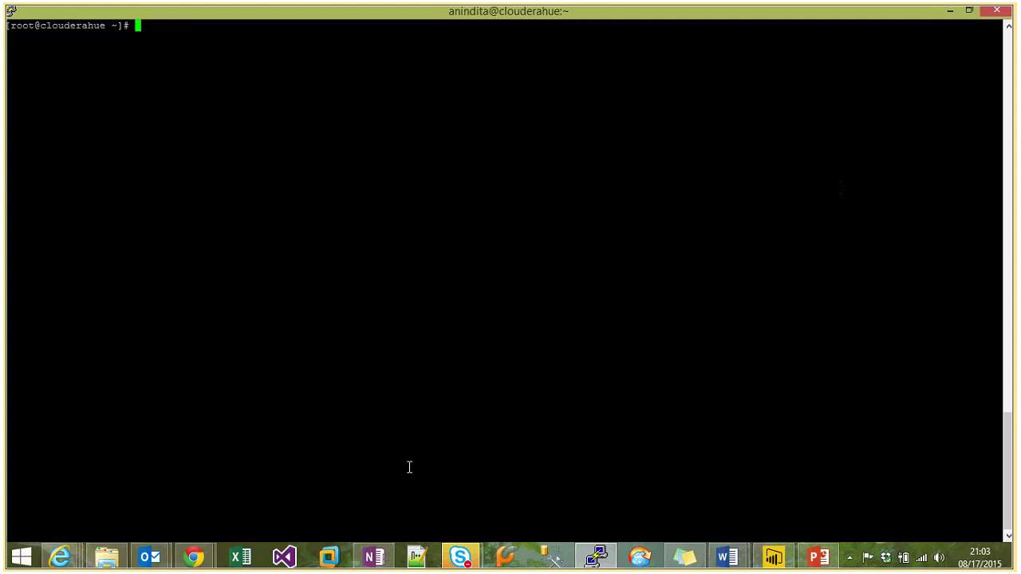
click(194, 557)
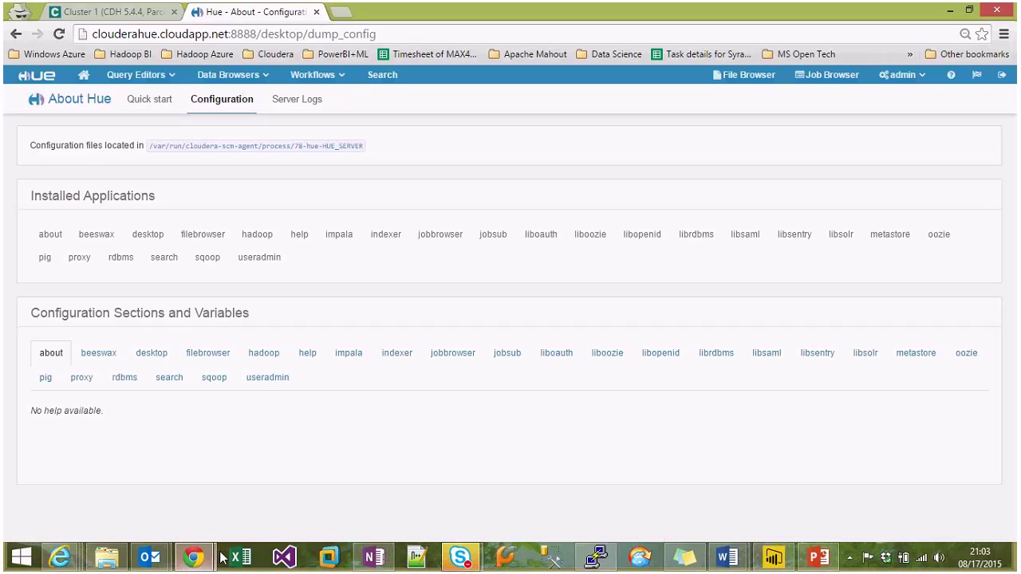
Replace the Google search with 'starting impala service' and run it.
click(193, 557)
click(157, 508)
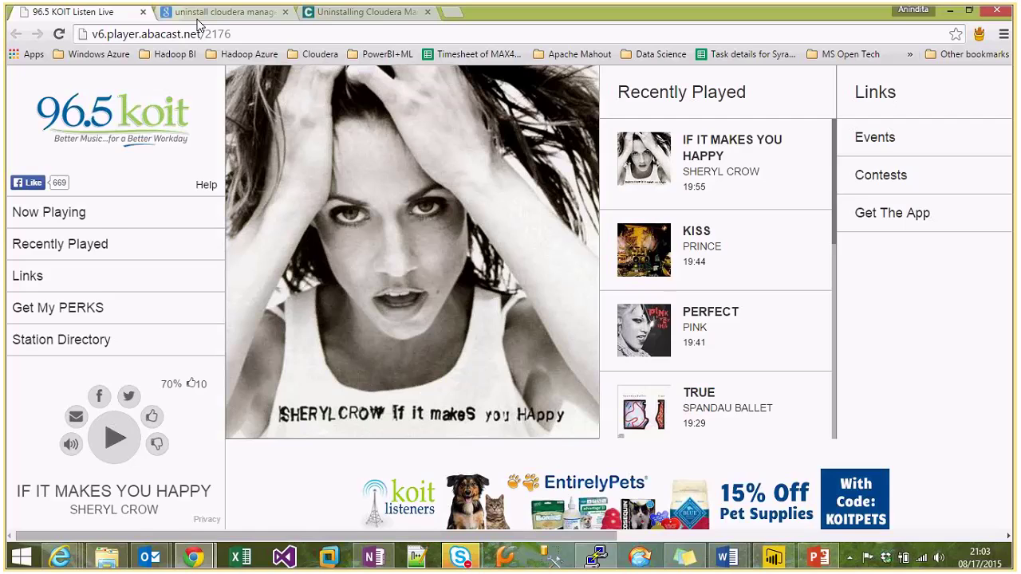
click(216, 12)
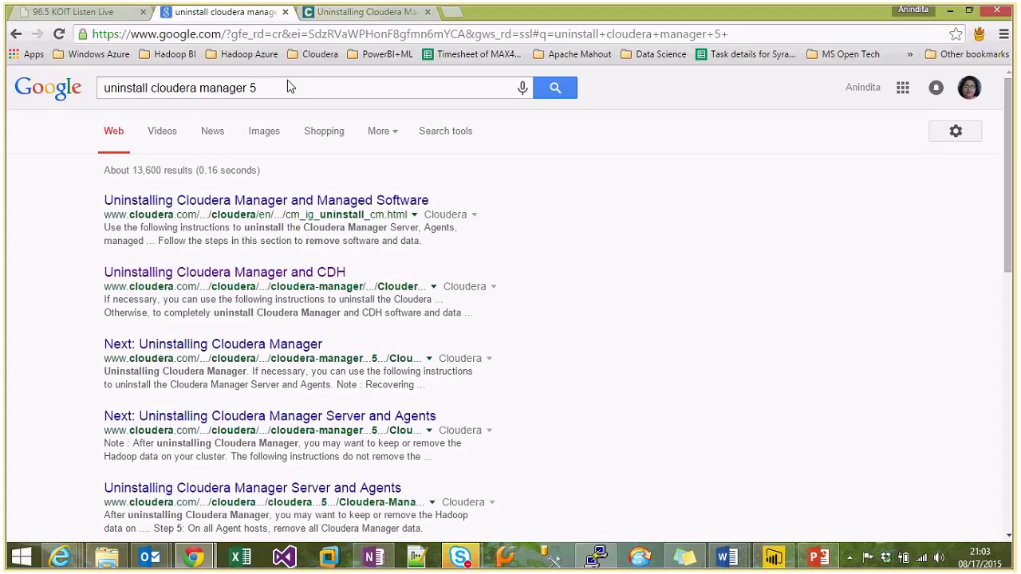
drag(290, 86, 110, 88)
key(BackSpace)
key(BackSpace)
text(starting impala service)
key(Return)
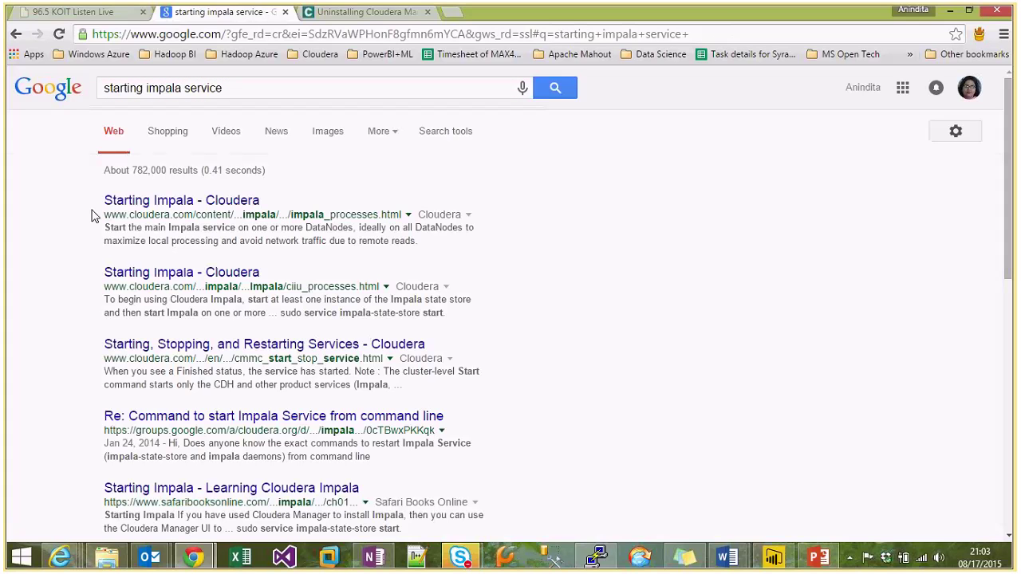
Open the first 'Starting Impala' result in a new tab and scroll to its command-line section.
right_click(201, 200)
click(239, 212)
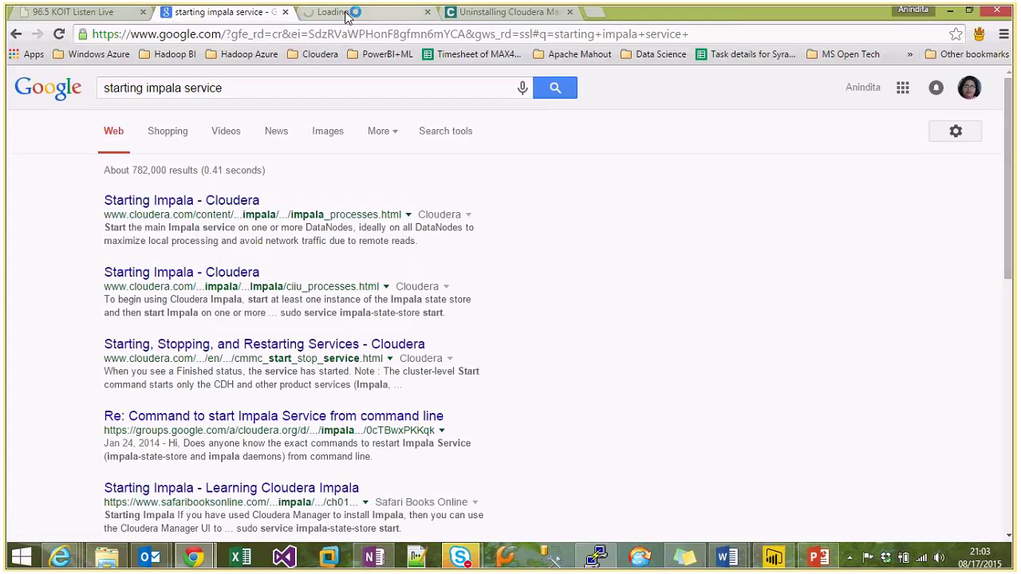
click(347, 12)
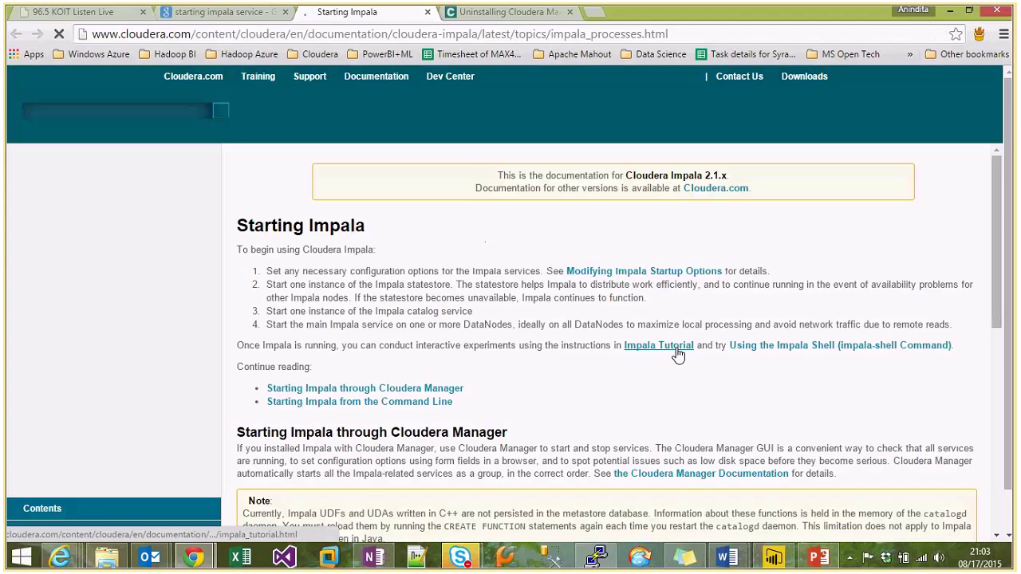
scroll(638, 411, down, 2)
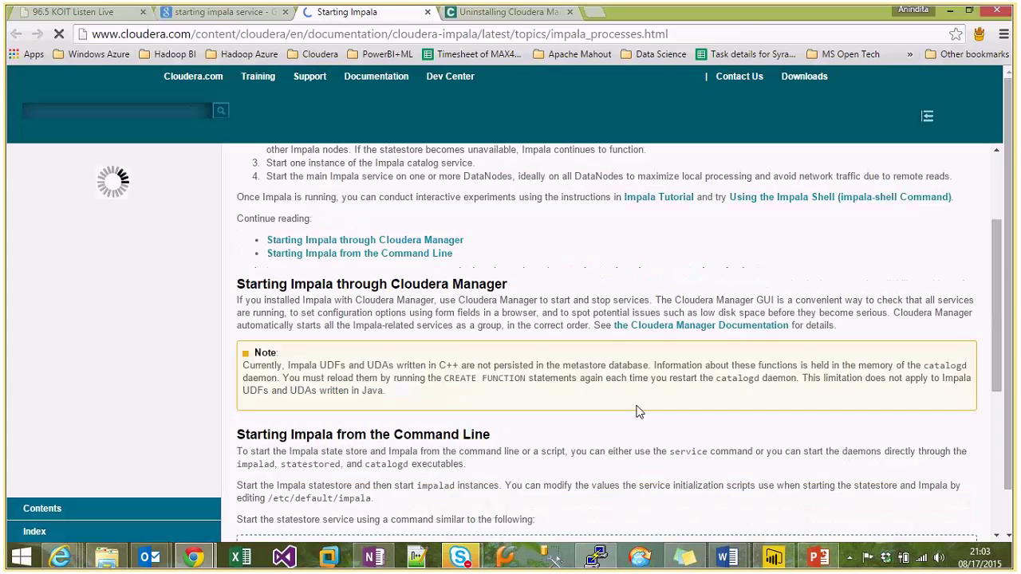
scroll(519, 384, down, 2)
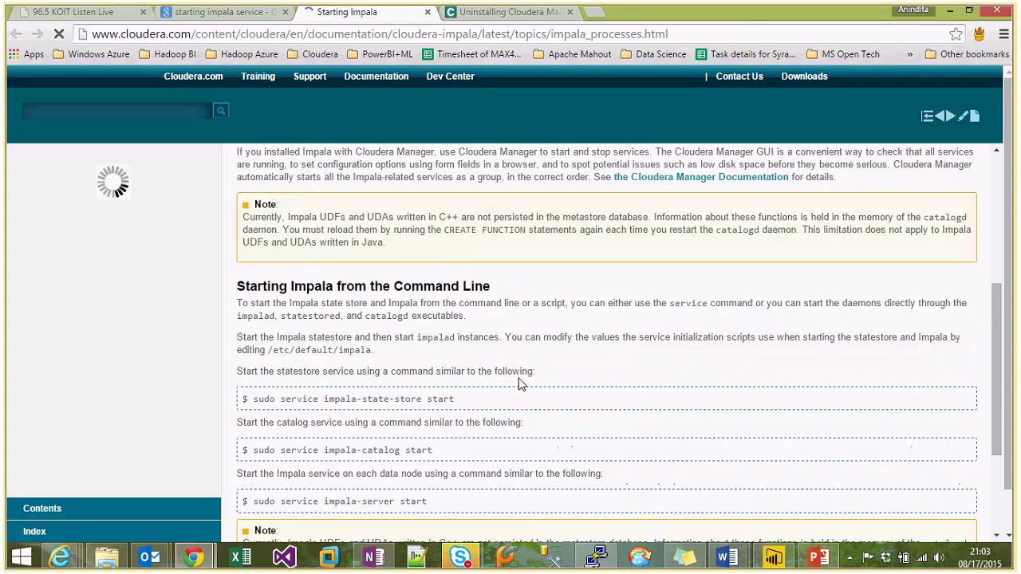
click(597, 556)
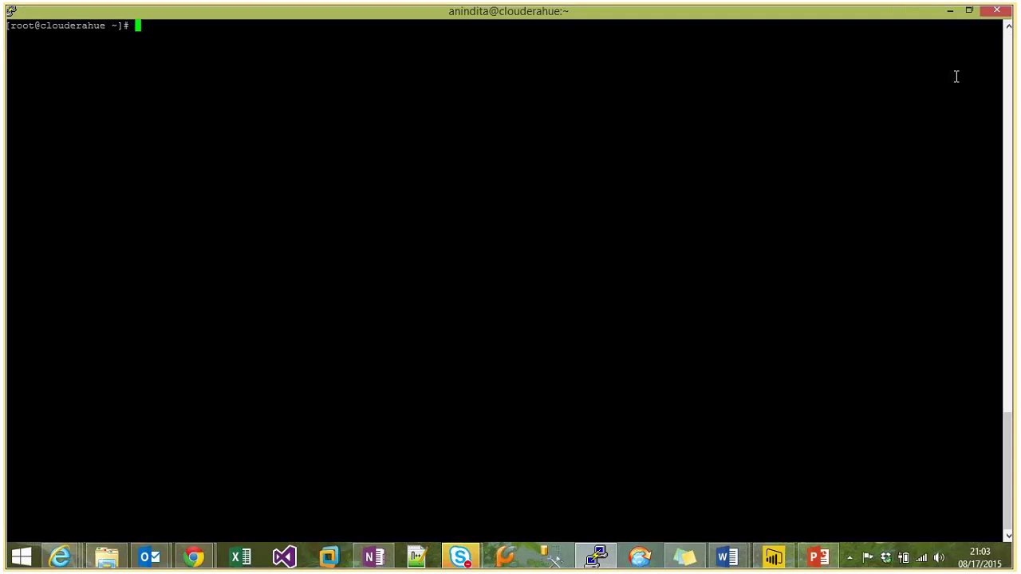
Place the terminal beside the docs and run 'sudo service impala-state-store start', which reports unrecognized service.
click(969, 10)
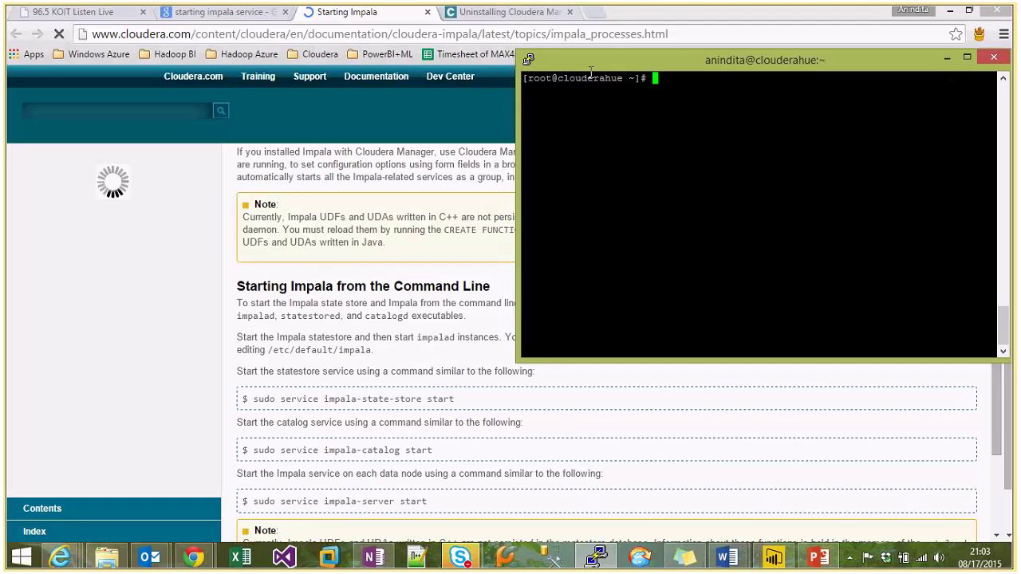
drag(591, 70, 615, 65)
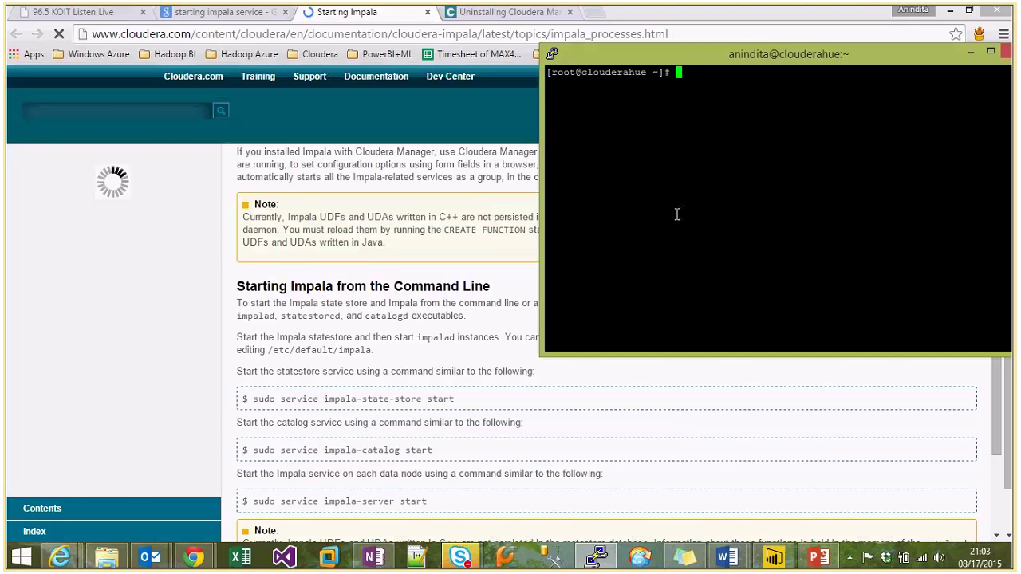
text(sudo)
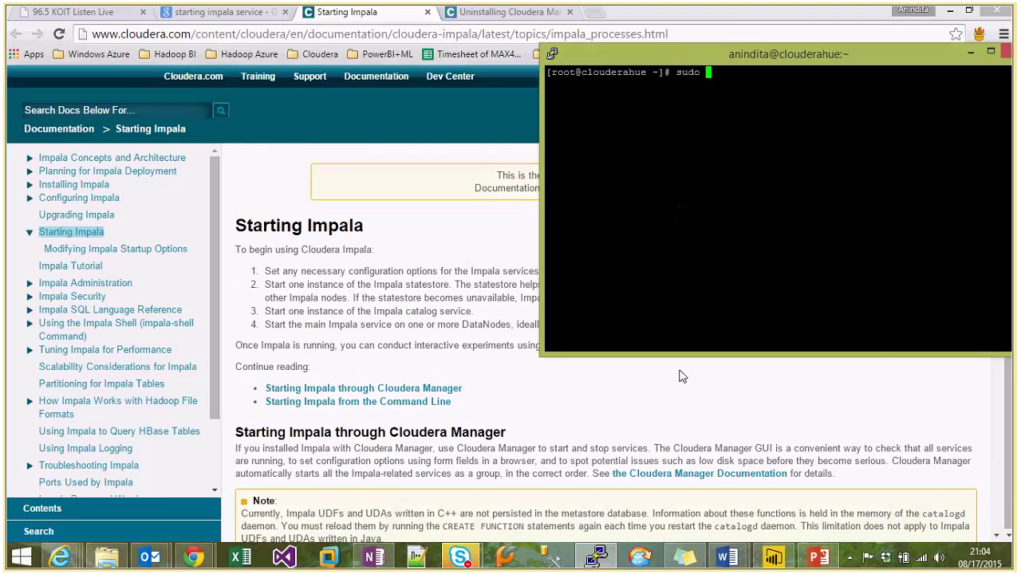
click(675, 372)
scroll(675, 372, down, 5)
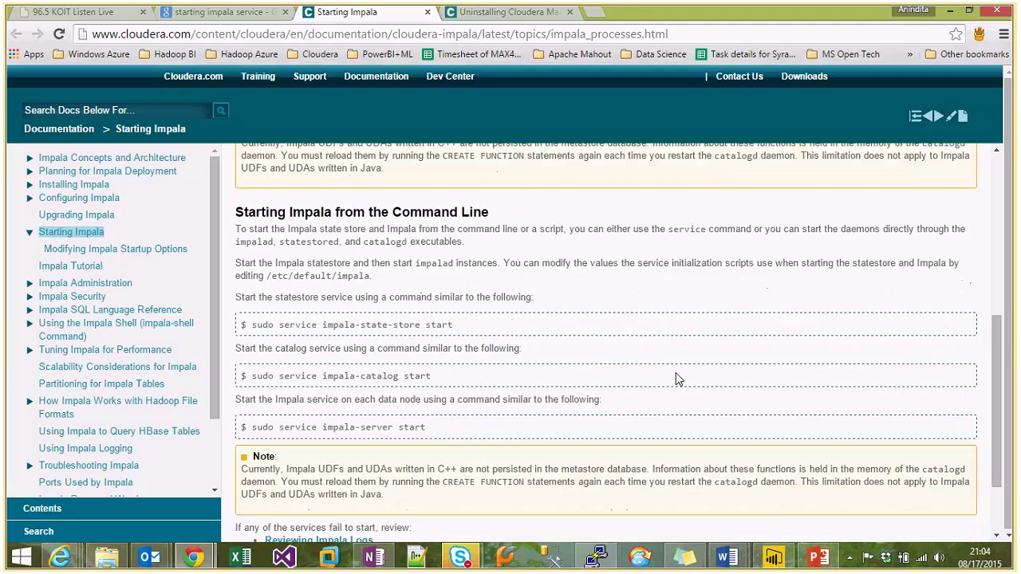
key(alt+Tab)
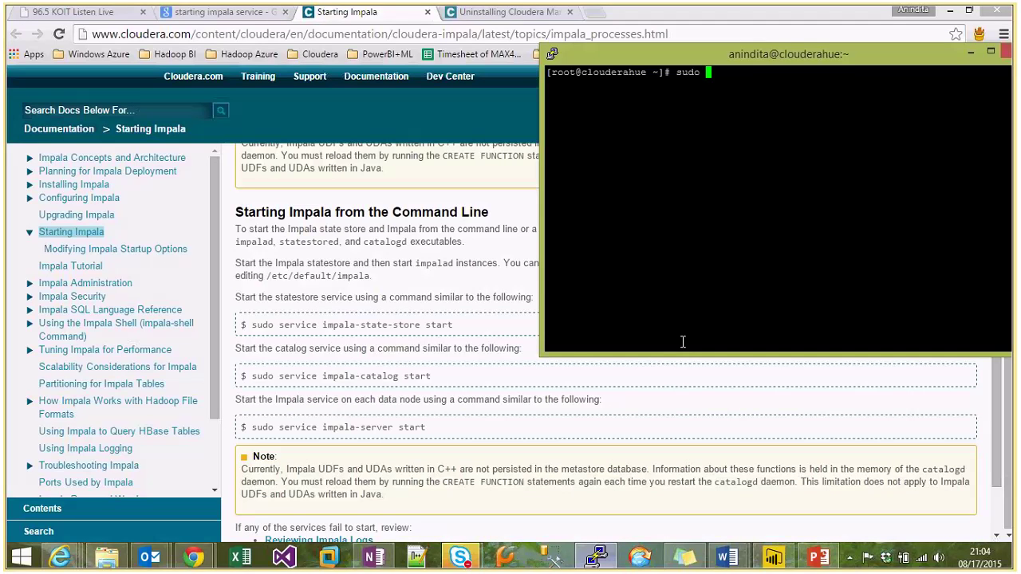
text(service impala)
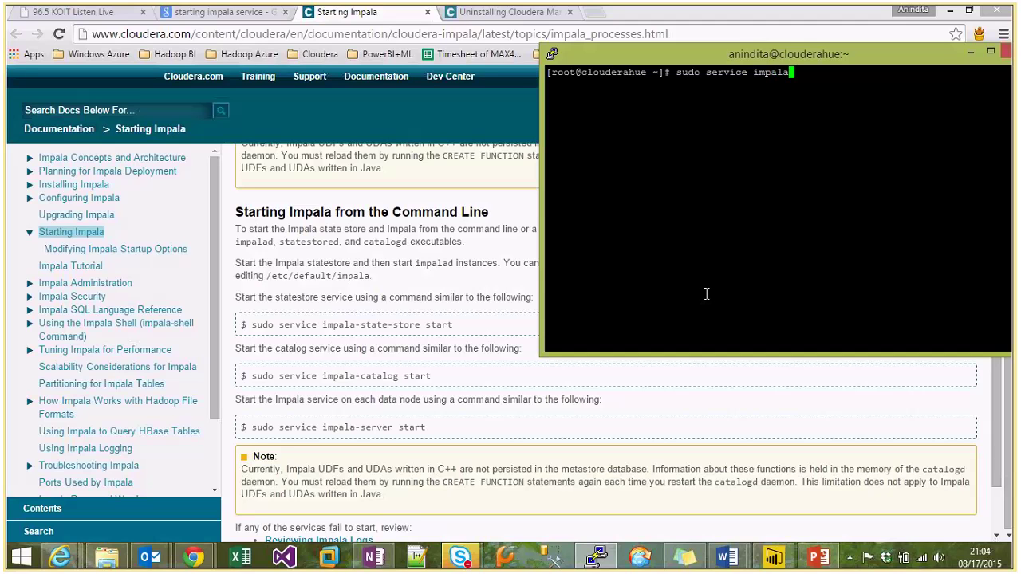
text(-state-store start)
key(Return)
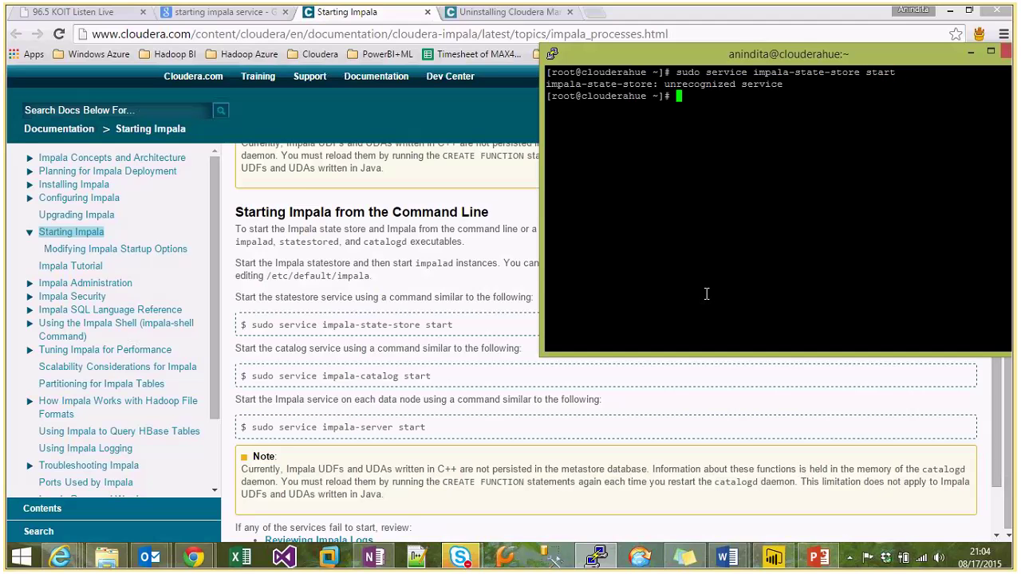
text(sudo s)
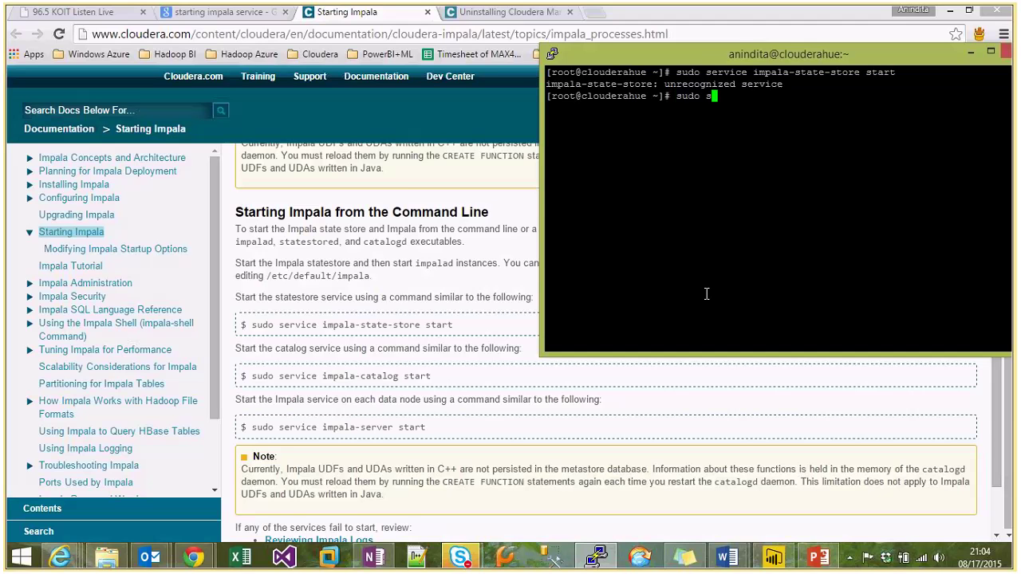